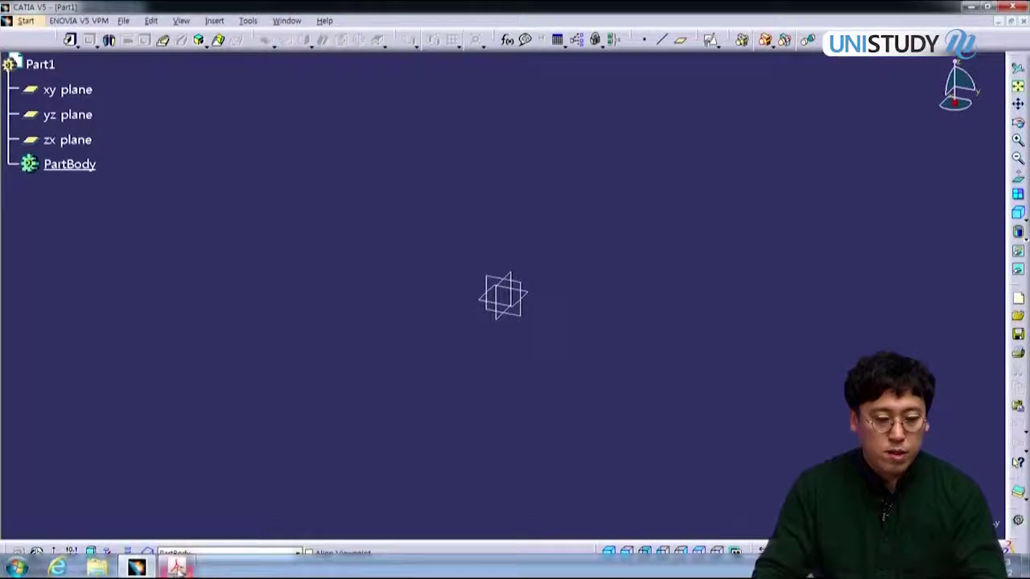
Review the part drawing in Acrobat and, back in CATIA, open a positioned sketch on the xy plane with V reversed and axes swapped
click(177, 567)
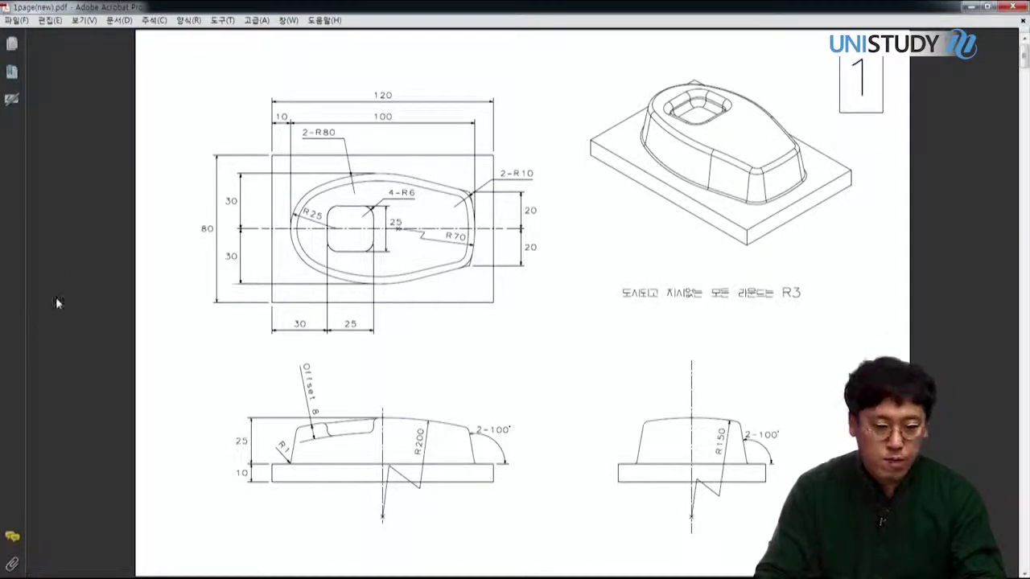
click(151, 567)
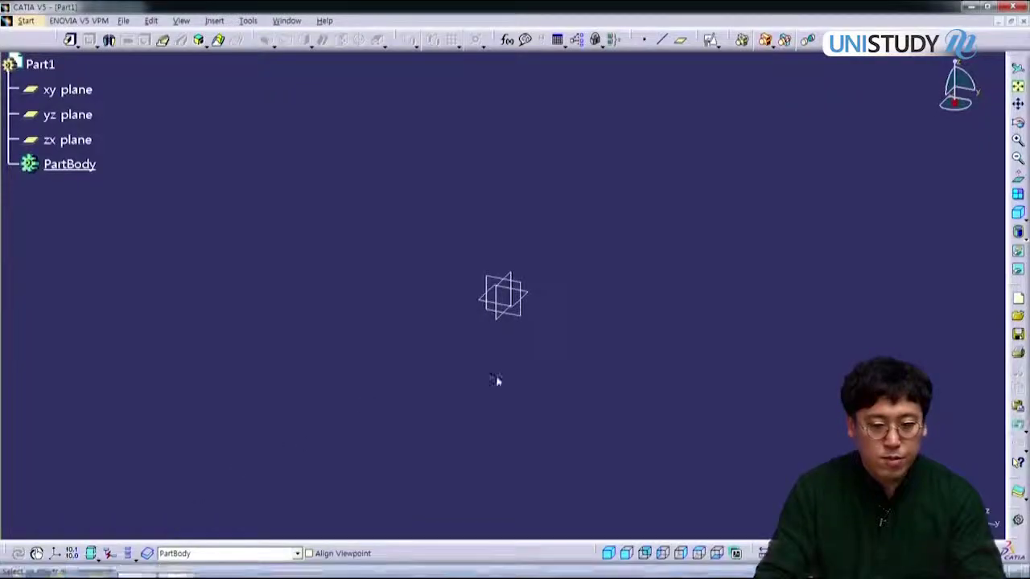
click(536, 295)
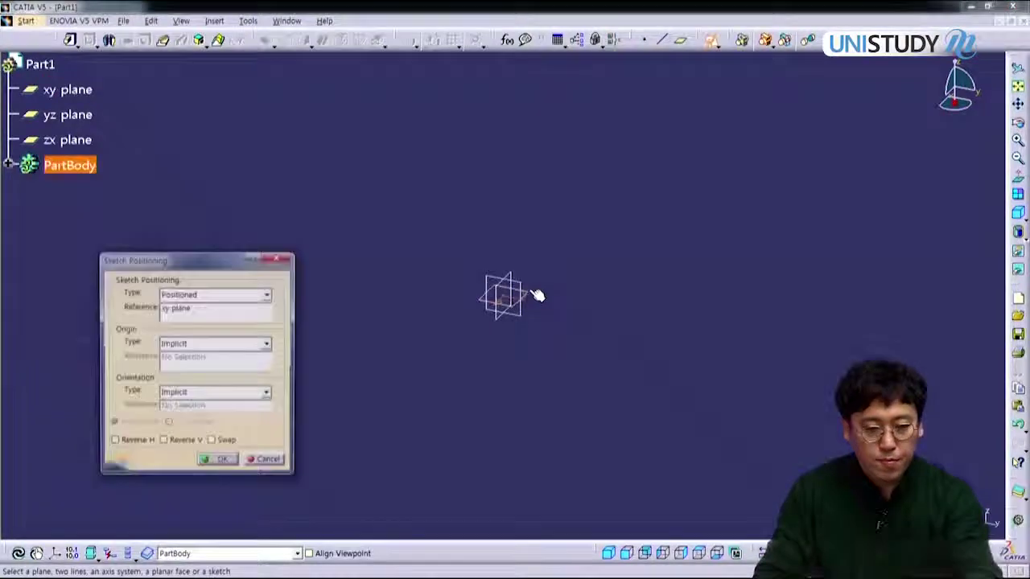
click(216, 442)
click(179, 442)
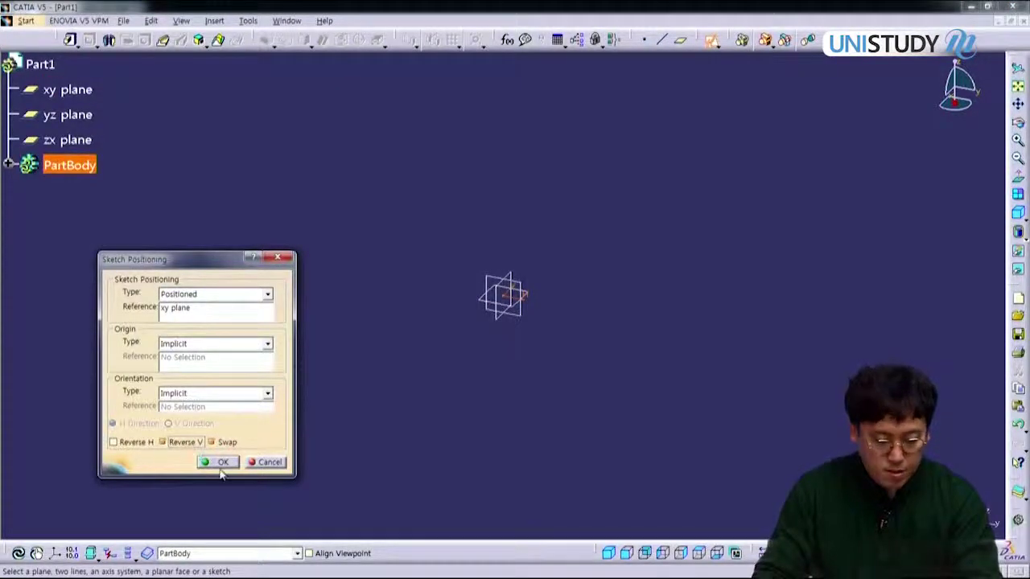
click(218, 463)
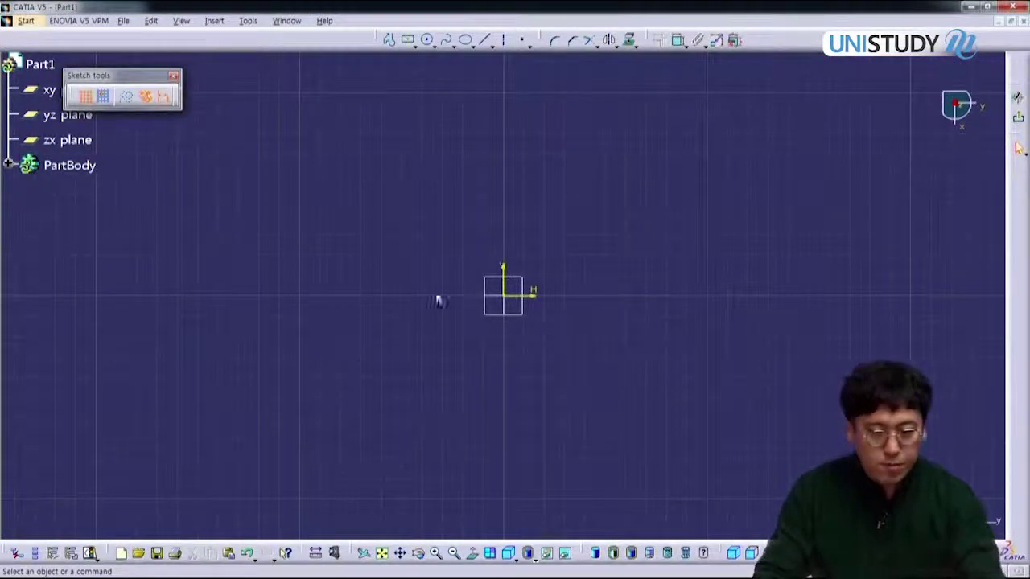
Sketch a rectangle centred on the origin, about 149 mm wide and 79 mm high
click(408, 39)
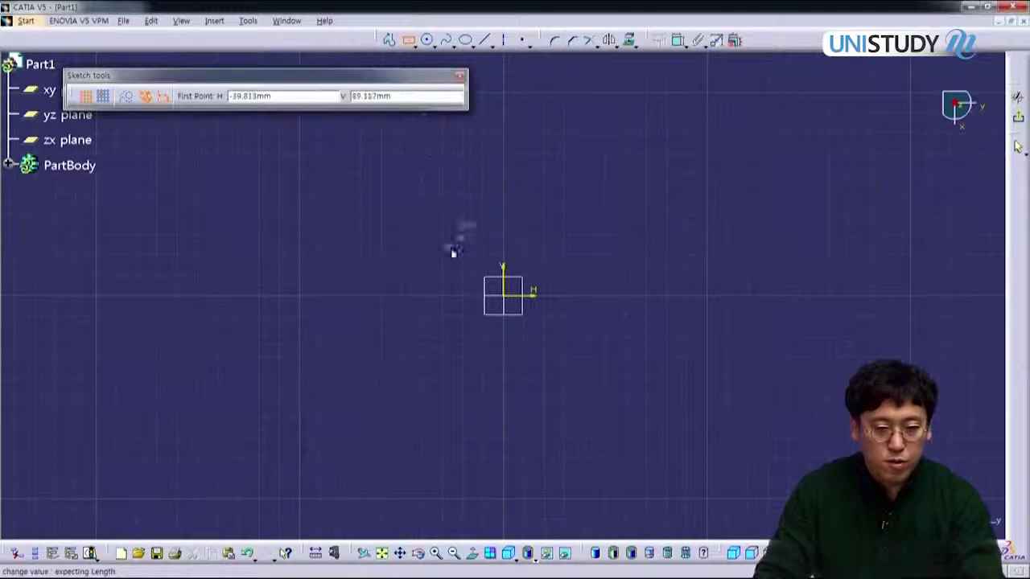
click(505, 297)
click(655, 374)
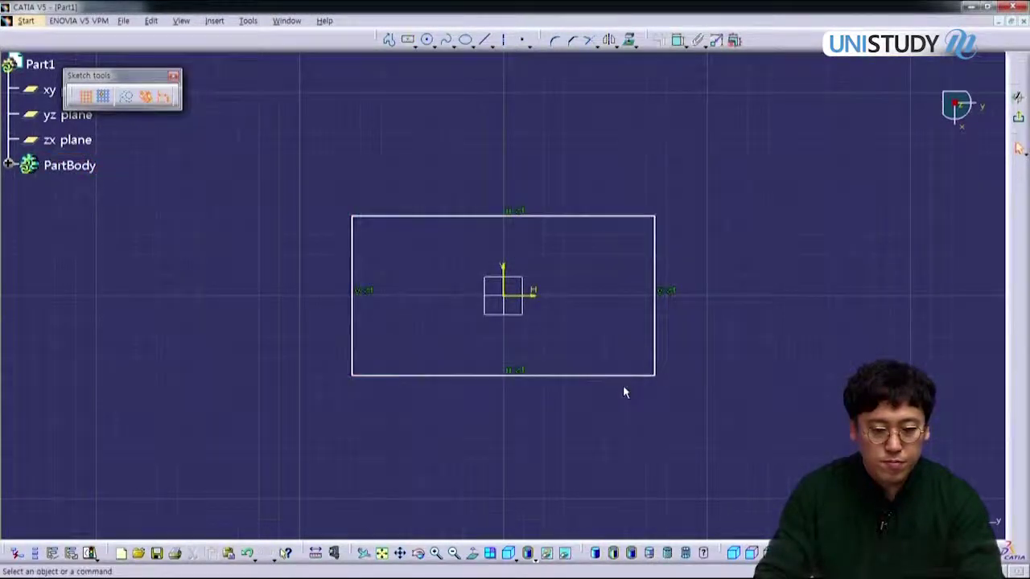
Dimension the rectangle's width and set it to 120 mm
click(632, 375)
click(601, 400)
double_click(595, 399)
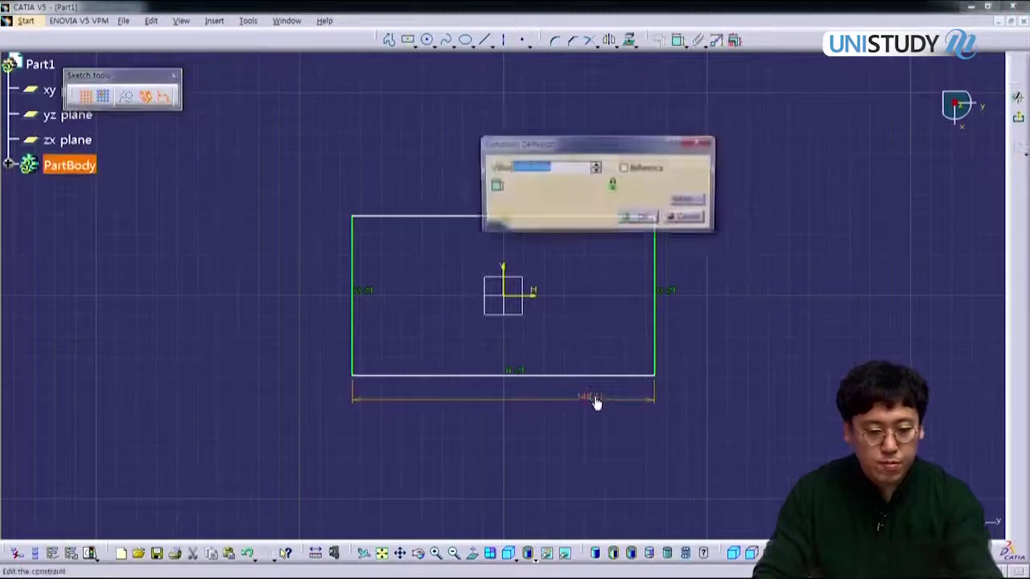
text(120mm)
key(Return)
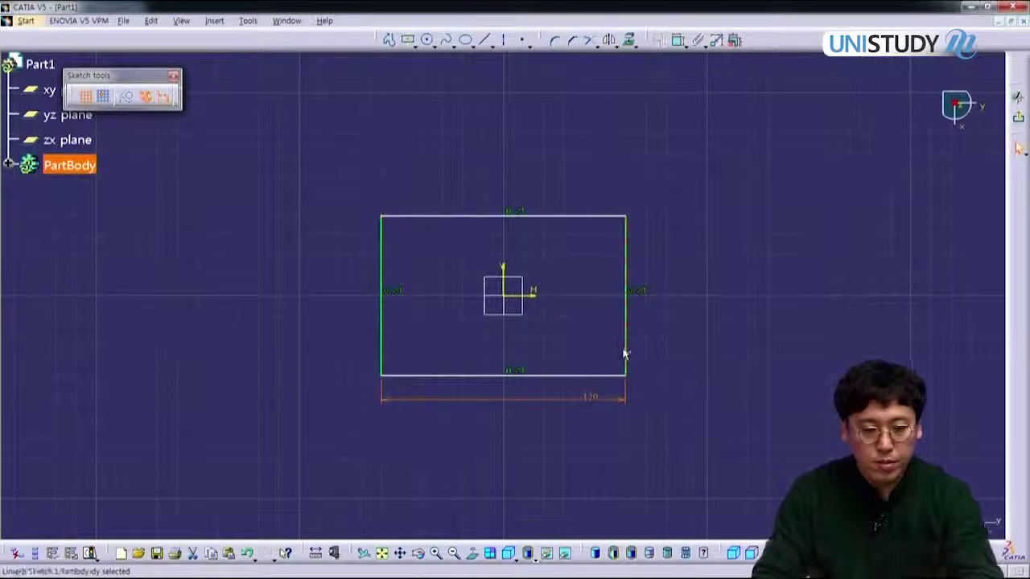
Dimension the rectangle's height and set it to 80 mm
click(626, 356)
click(682, 340)
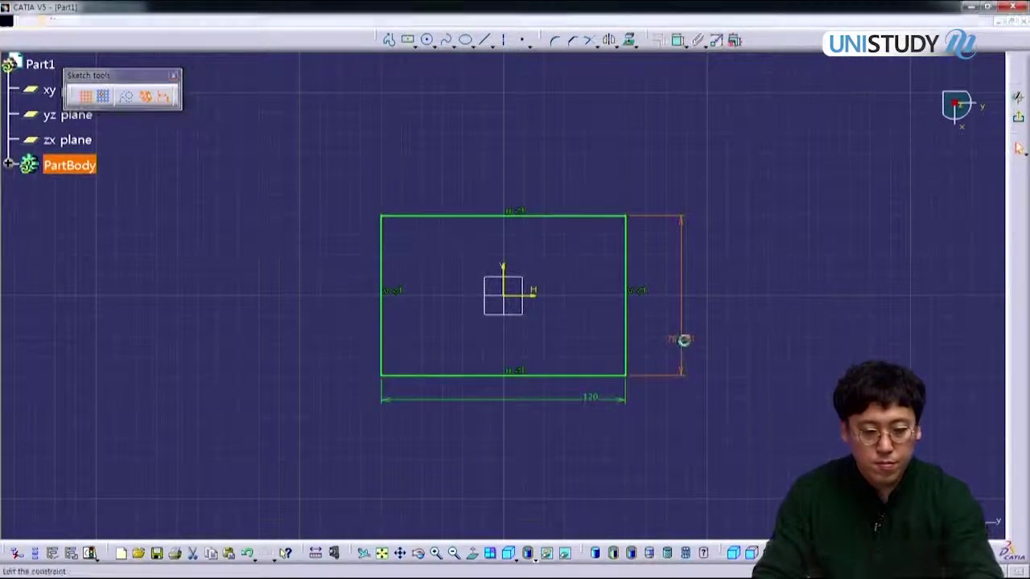
double_click(682, 339)
text(80)
key(Return)
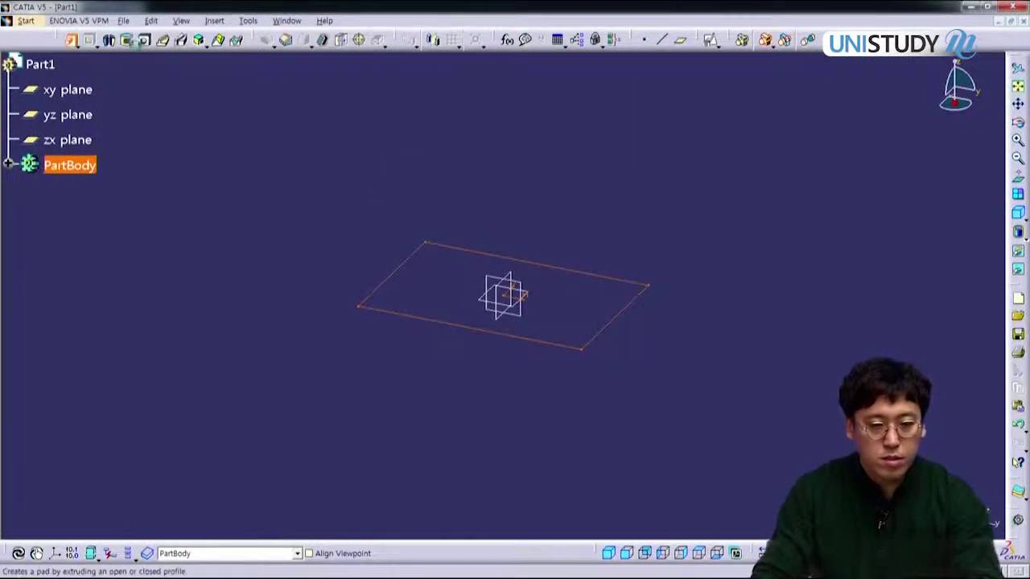
Extrude the rectangle sketch as a 10 mm pad to form the base plate
click(72, 40)
click(623, 123)
double_click(648, 125)
text(10)
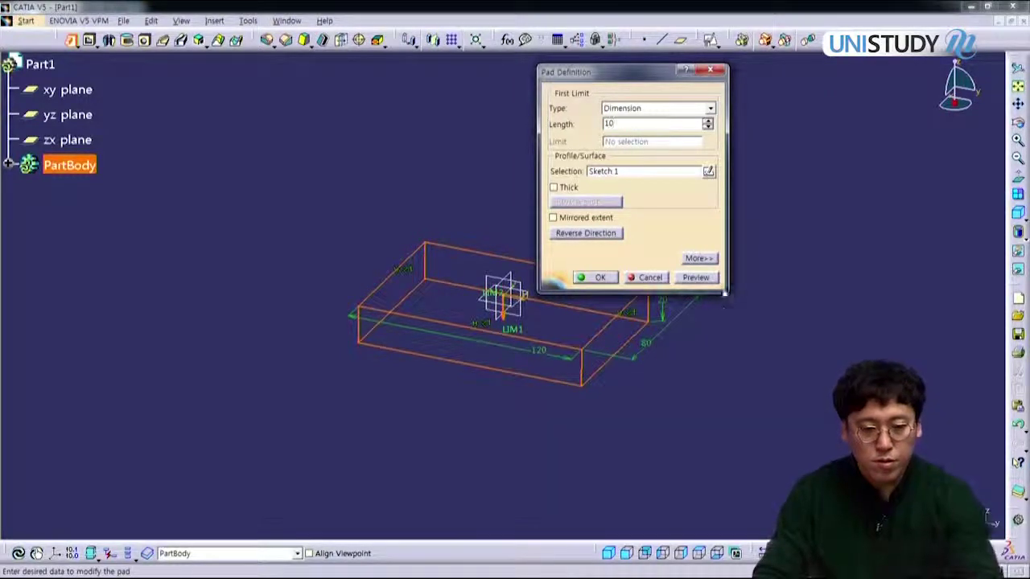
click(594, 277)
middle_drag(645, 395, 635, 330)
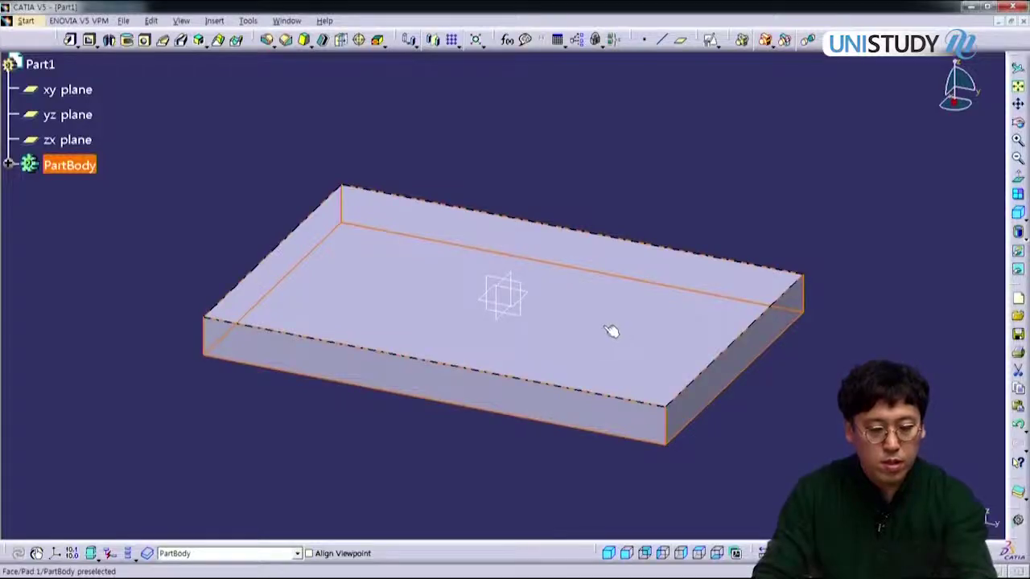
Recheck the part drawing and open a positioned sketch on the plate's top face with V reversed and axes swapped
key(alt+Tab)
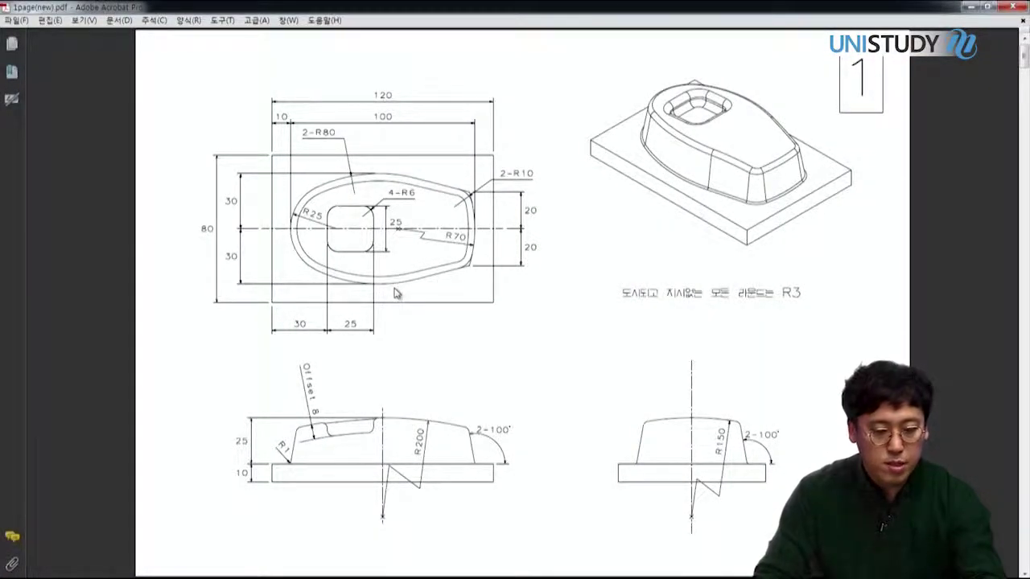
key(alt+Tab)
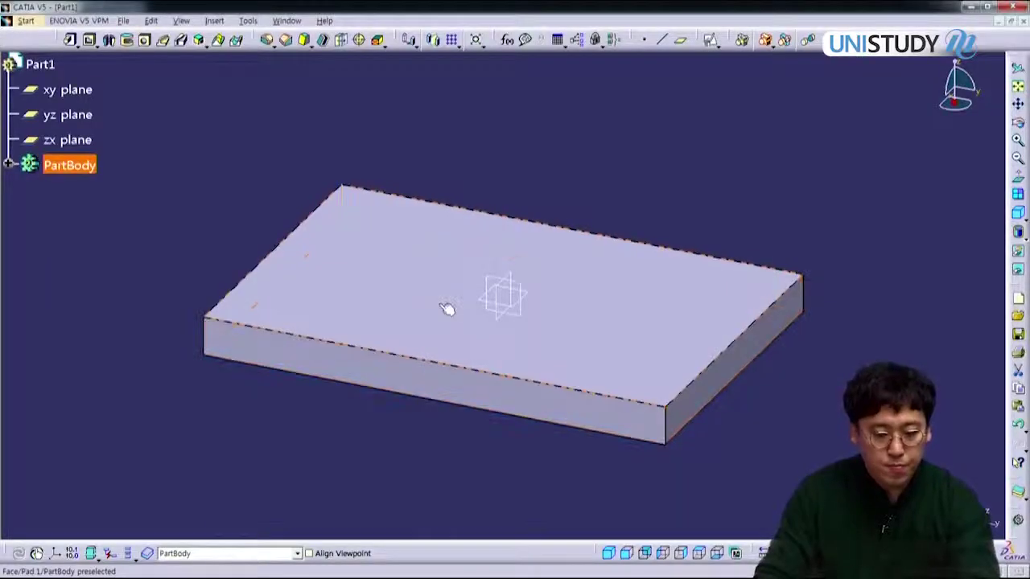
click(433, 302)
click(224, 443)
click(197, 443)
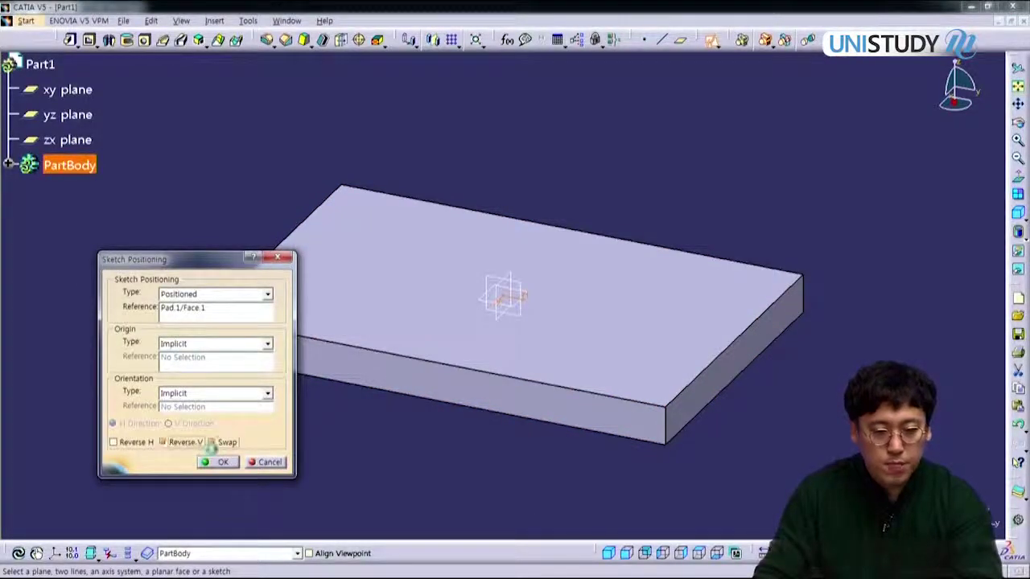
click(233, 462)
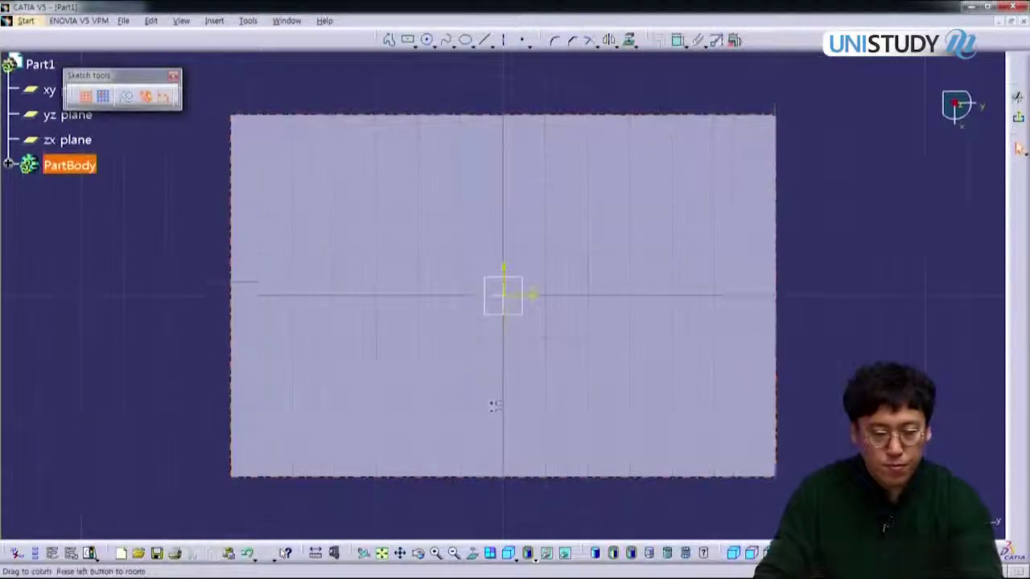
Sketch a left-facing semicircular arc of about 26 mm radius, centred on the horizontal axis left of the origin
click(431, 42)
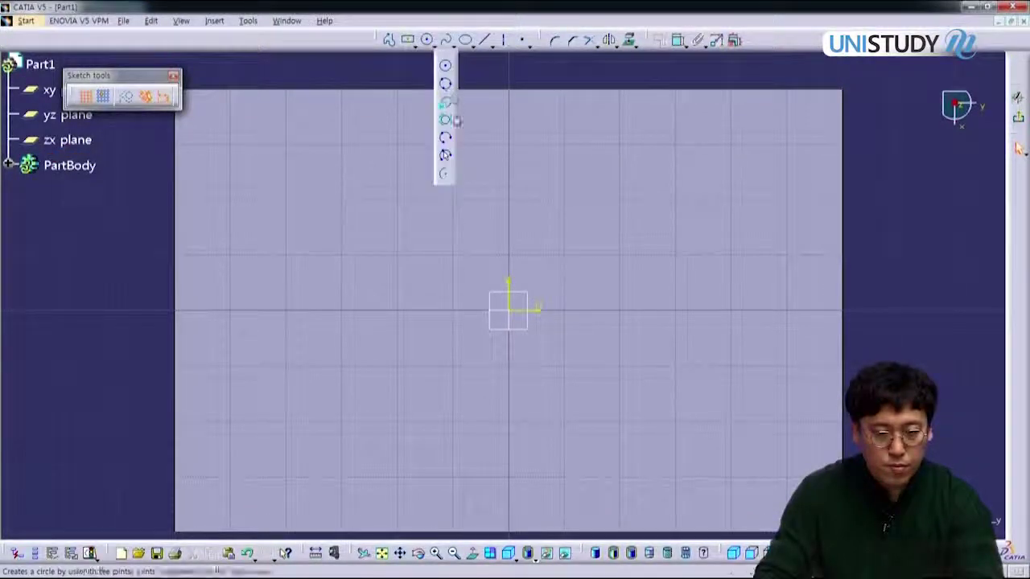
click(448, 176)
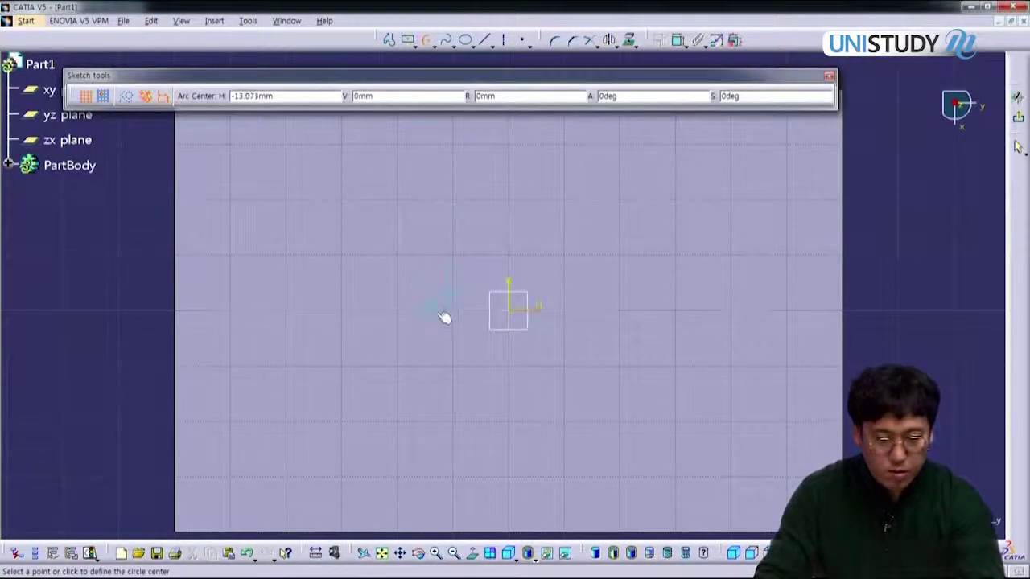
click(439, 311)
click(433, 167)
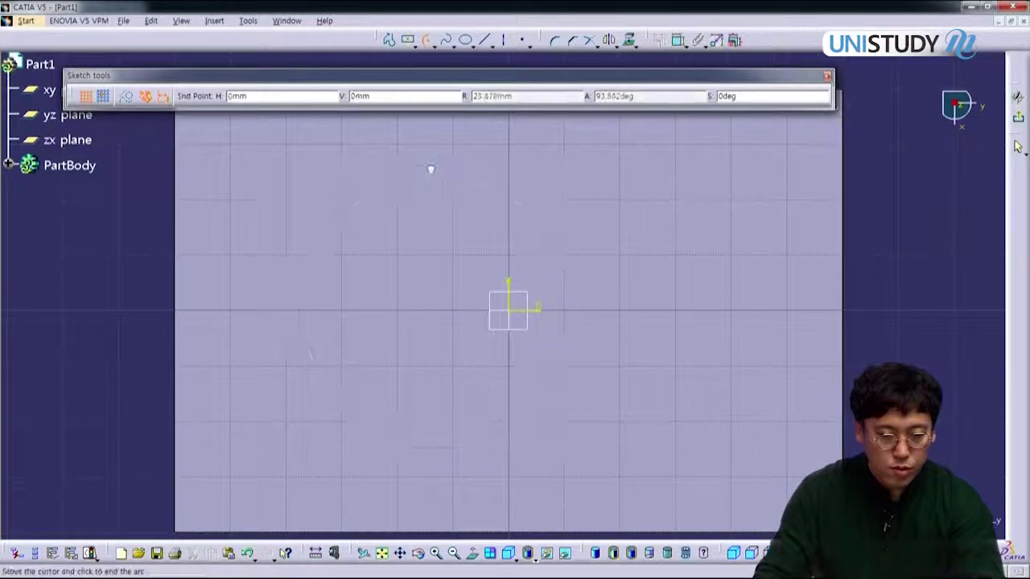
click(443, 453)
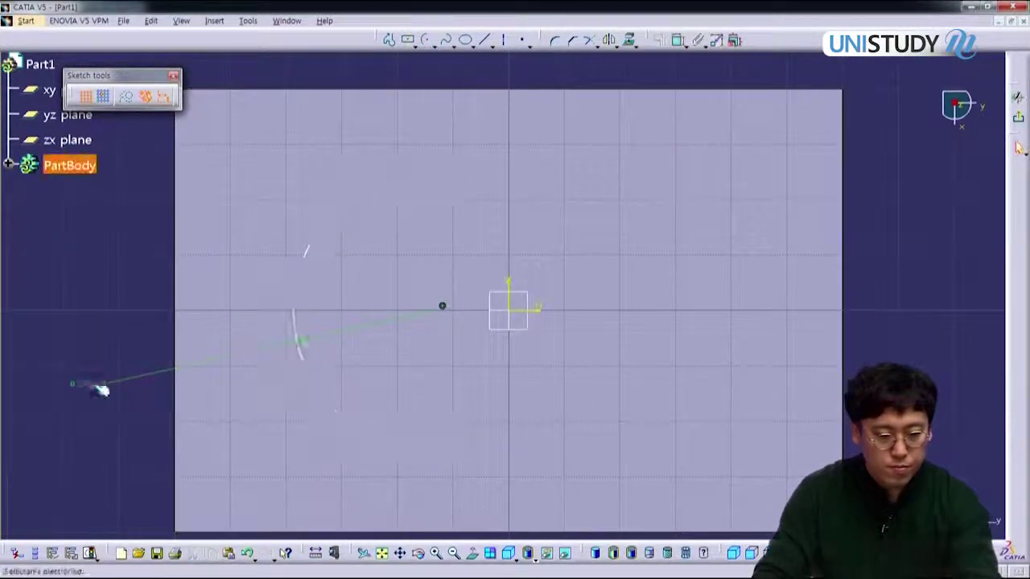
Set the left arc's radius to 25 mm
double_click(94, 387)
text(25)
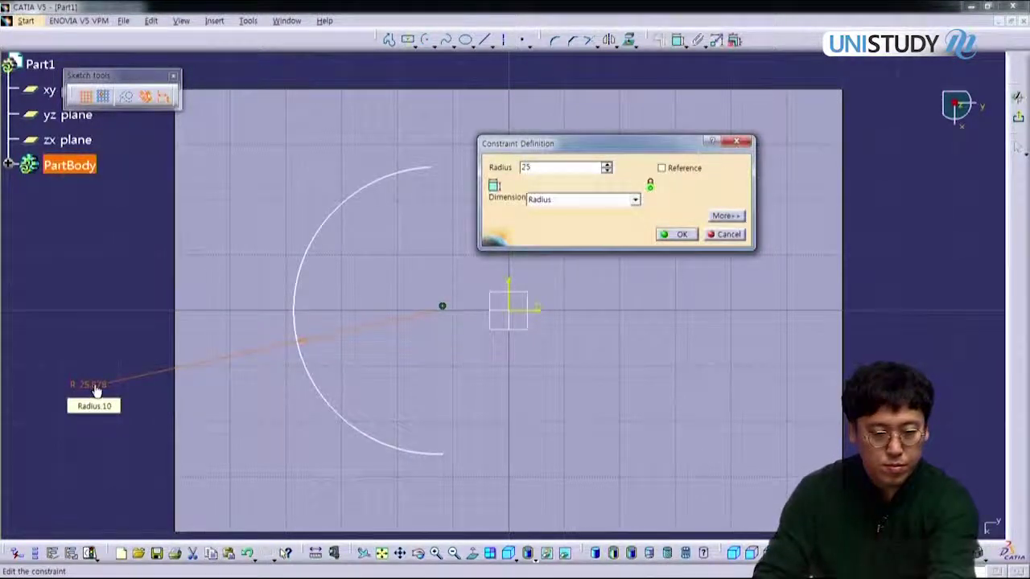
key(Return)
Constrain the left arc's distance from the plate's left edge to 10 mm
click(301, 309)
click(678, 39)
click(107, 287)
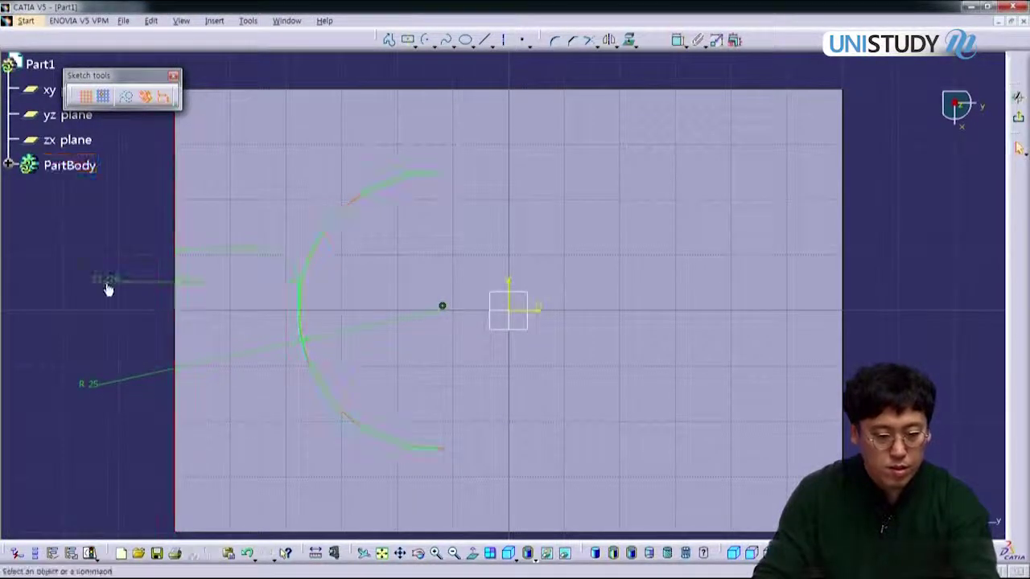
double_click(108, 287)
text(10)
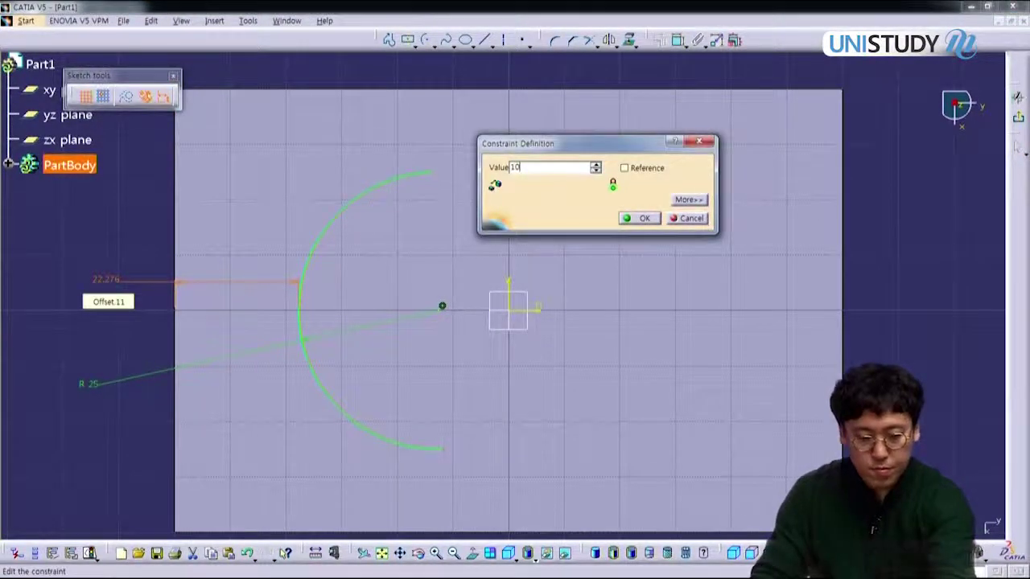
key(Return)
Sketch a second arc bulging toward the plate's right edge, centred on the horizontal axis just left of the origin
middle_drag(526, 281, 527, 193)
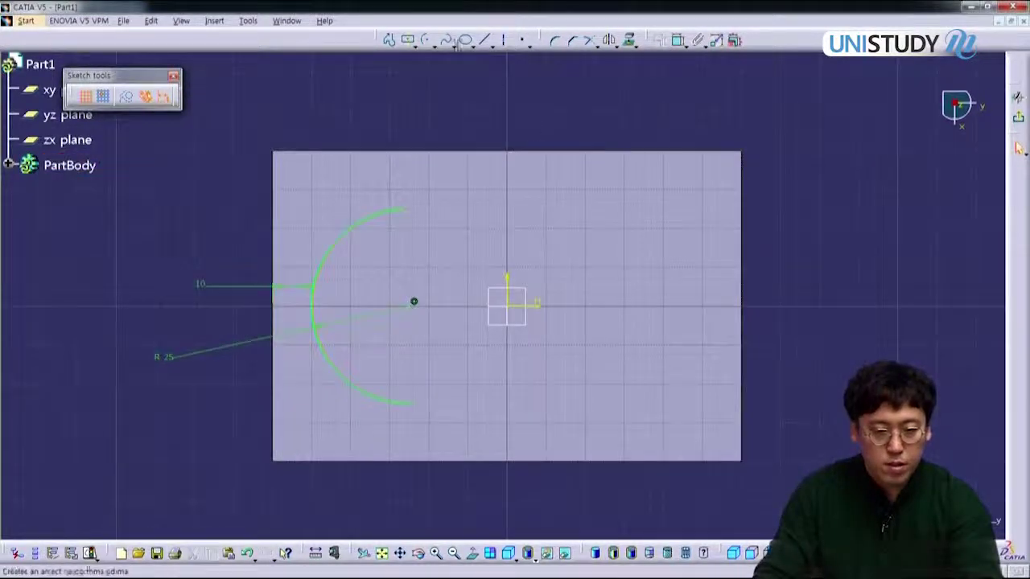
click(429, 42)
click(464, 310)
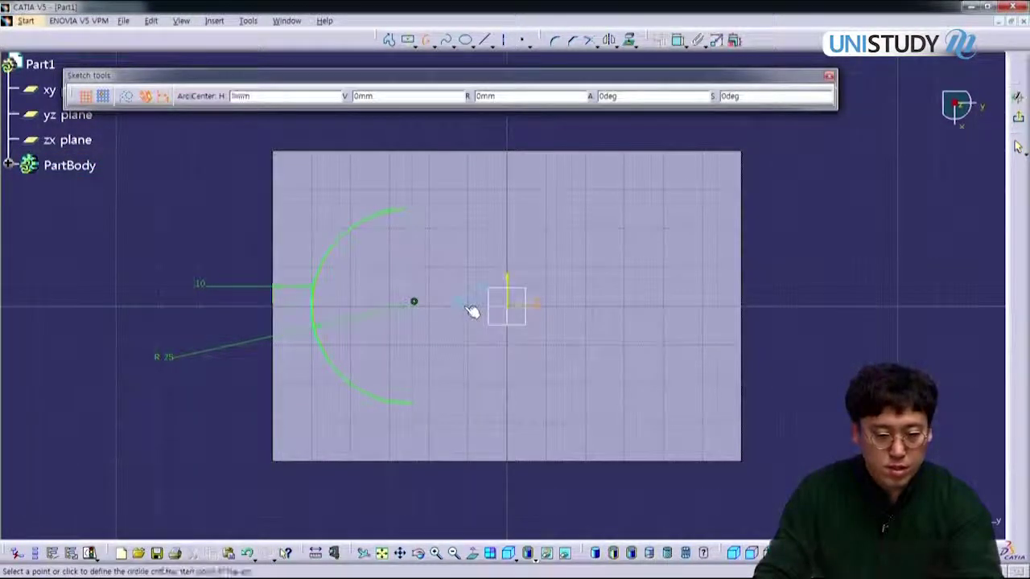
click(642, 194)
click(636, 403)
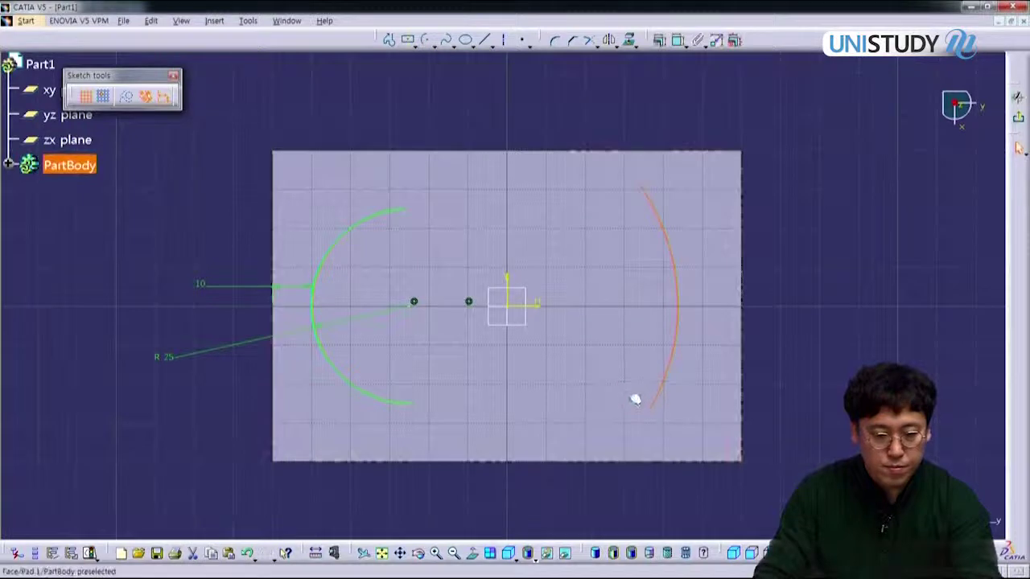
Set the right arc's radius to 70 mm
double_click(846, 376)
text(65)
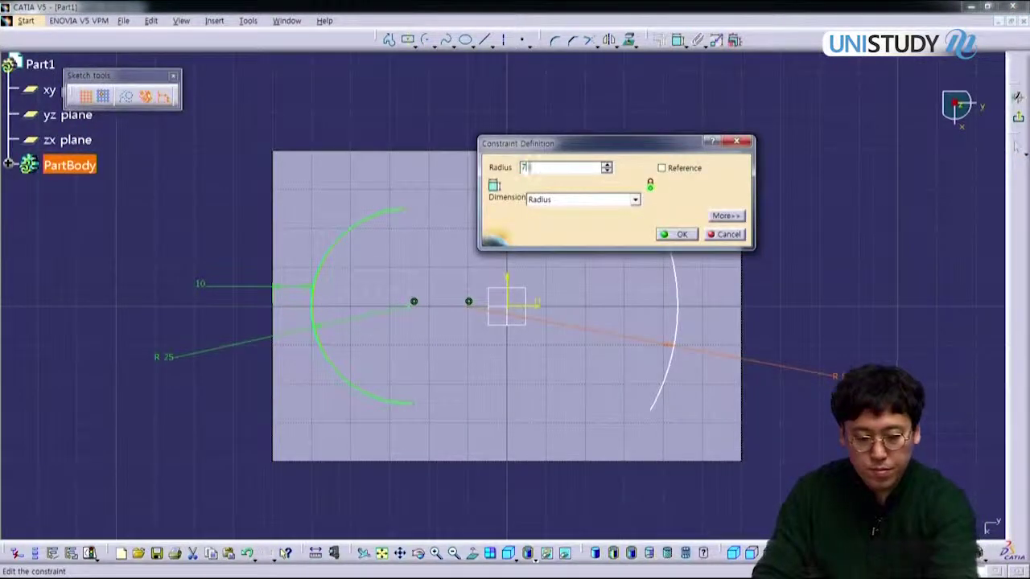
key(Return)
Constrain the right arc's two endpoints to be symmetric about the horizontal axis
drag(639, 103, 712, 188)
ctrl+drag(743, 490, 680, 428)
ctrl+click(537, 307)
key(alt+c)
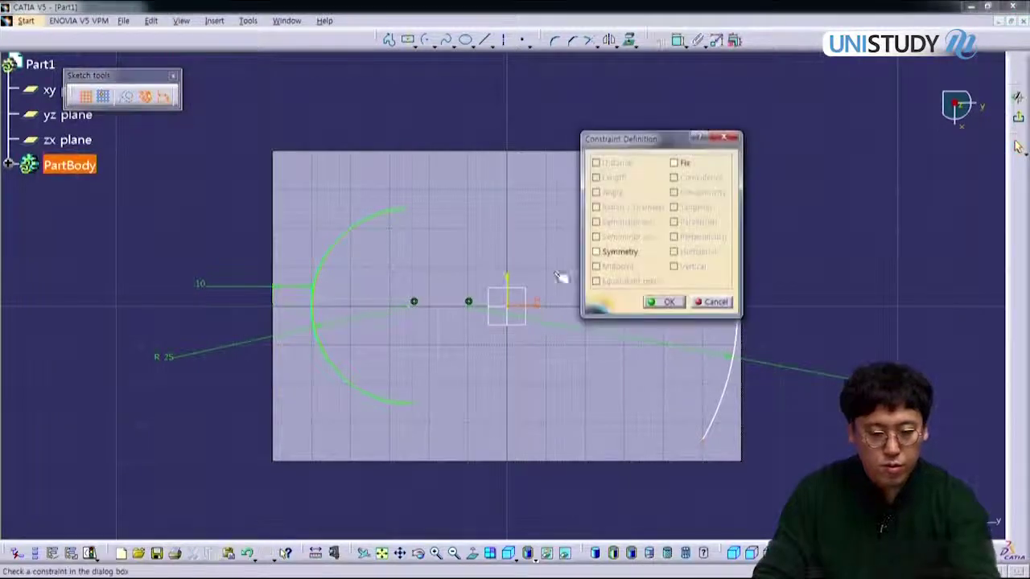
click(598, 252)
click(664, 302)
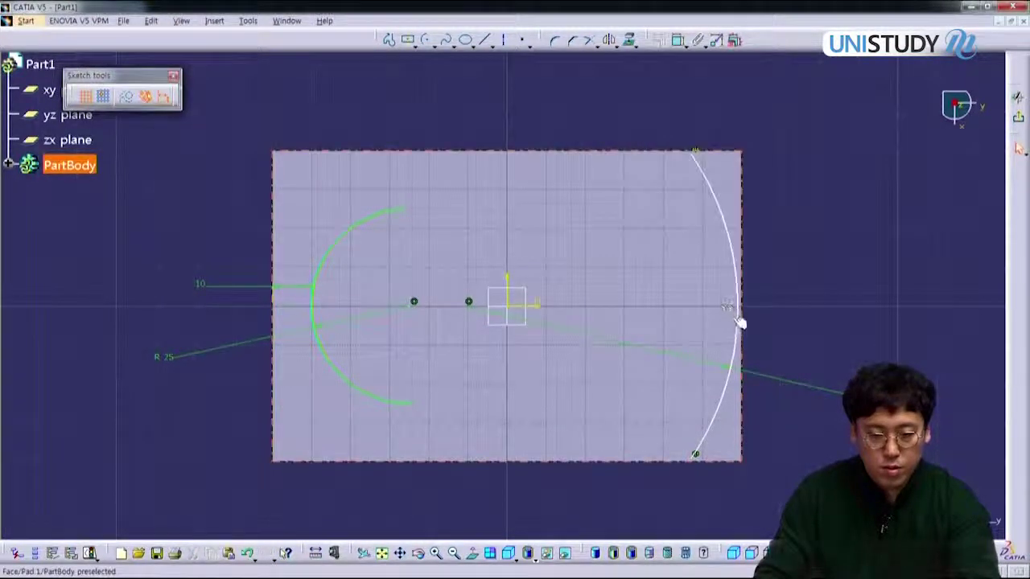
Move the right arc inside the plate and set its distance from the right edge to 10 mm
drag(745, 330, 715, 326)
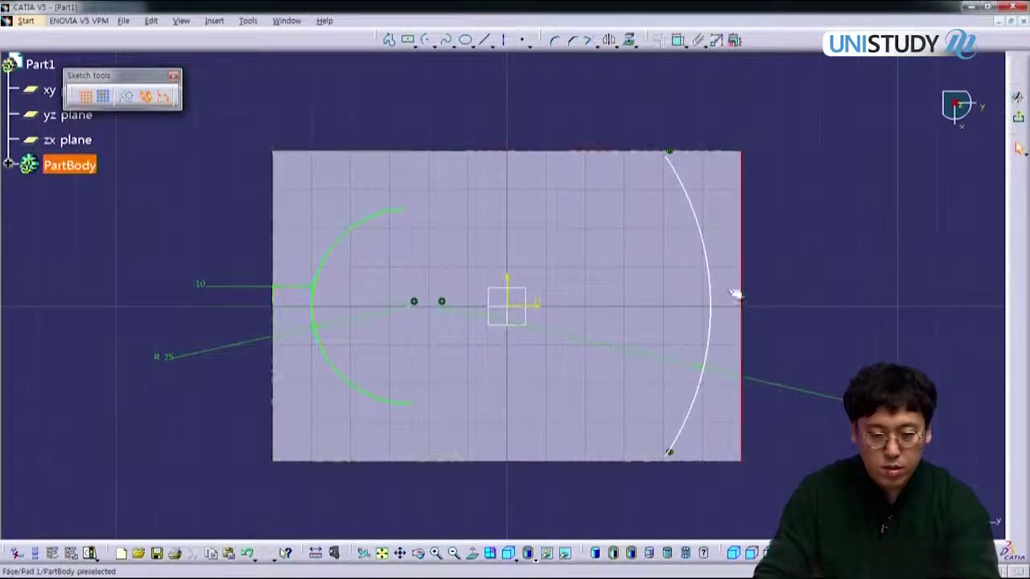
click(716, 304)
click(776, 272)
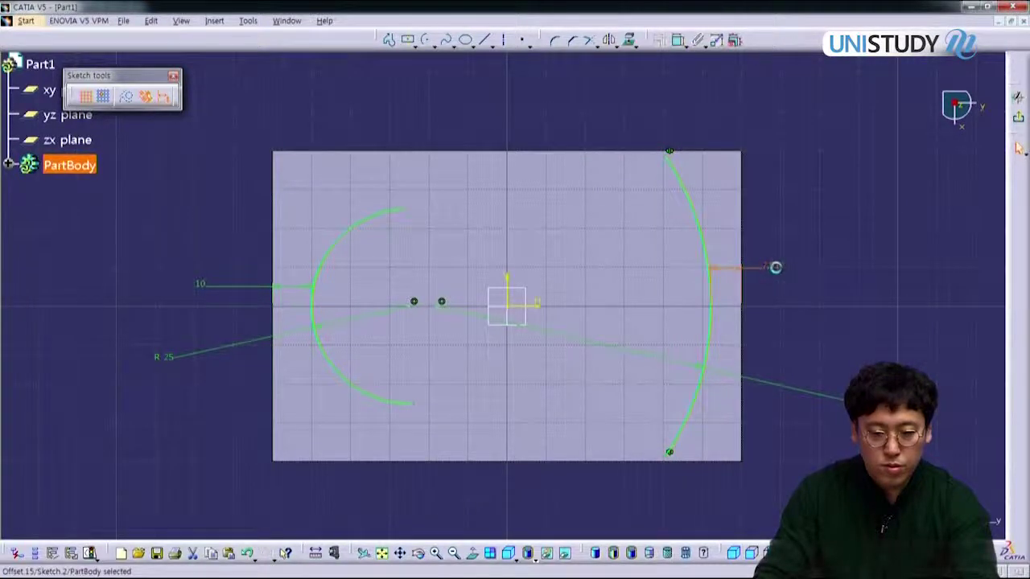
double_click(777, 274)
text(10)
key(Return)
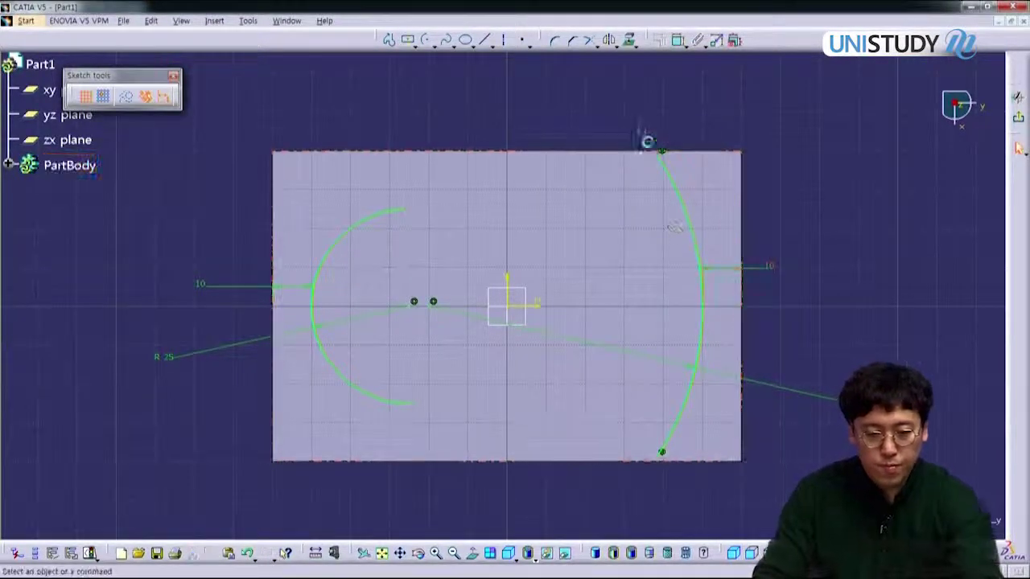
Constrain the right arc's upper endpoint to 20 mm from the horizontal axis
drag(660, 166, 667, 171)
ctrl+click(536, 305)
key(c)
click(813, 283)
double_click(813, 283)
text(20)
key(Return)
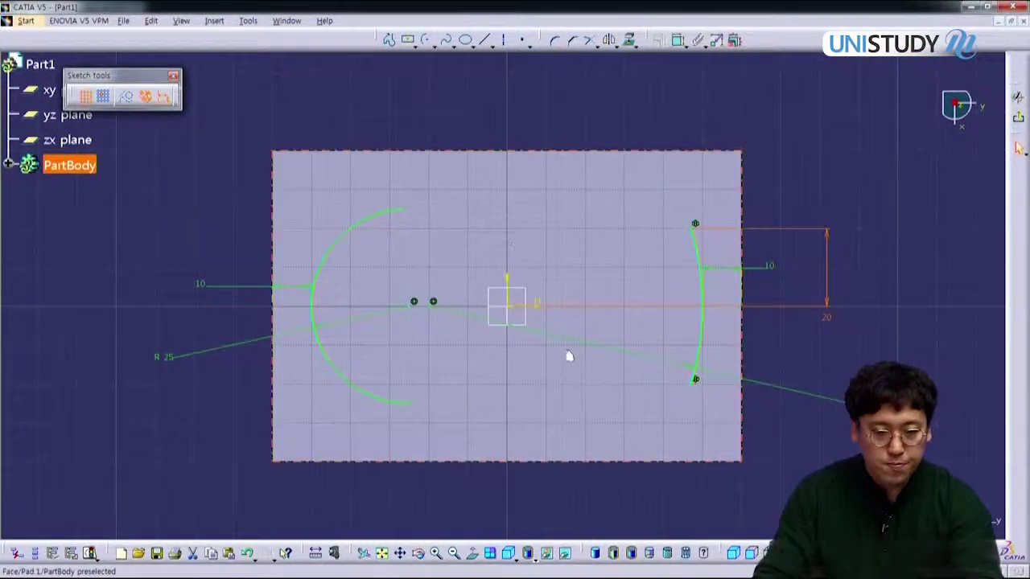
Draw a shallow arc across the upper half of the plate and set its radius to 80 mm
click(426, 40)
click(487, 508)
click(361, 196)
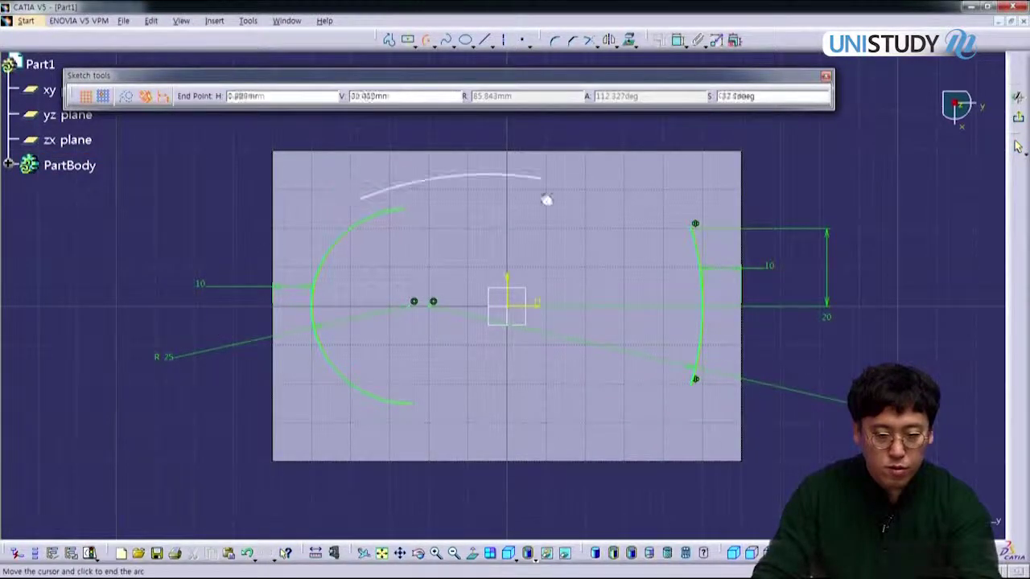
click(658, 227)
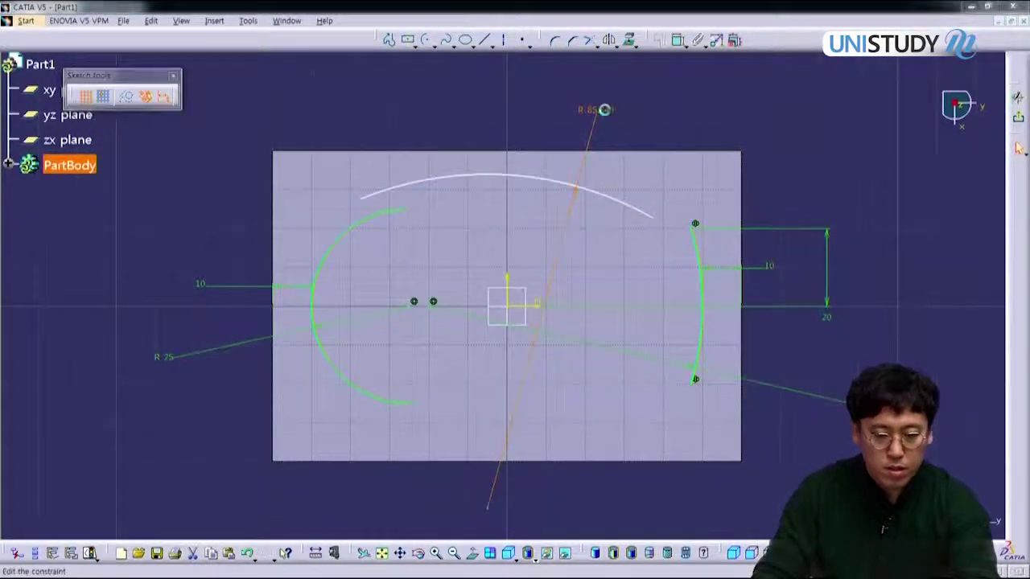
double_click(605, 110)
text(80)
key(Return)
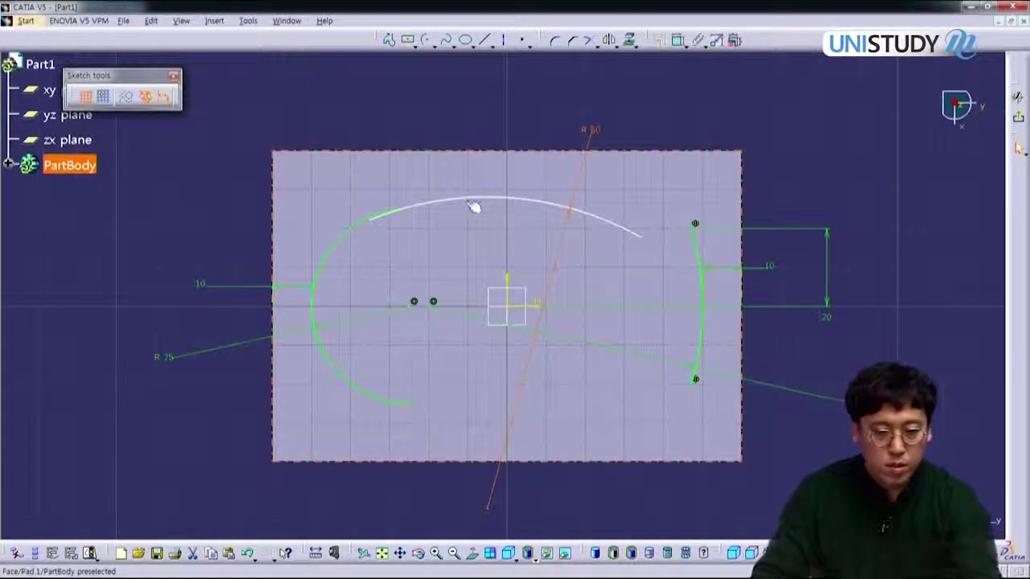
Constrain the upper arc to be tangent to the left R25 arc
click(474, 202)
ctrl+click(403, 214)
click(698, 207)
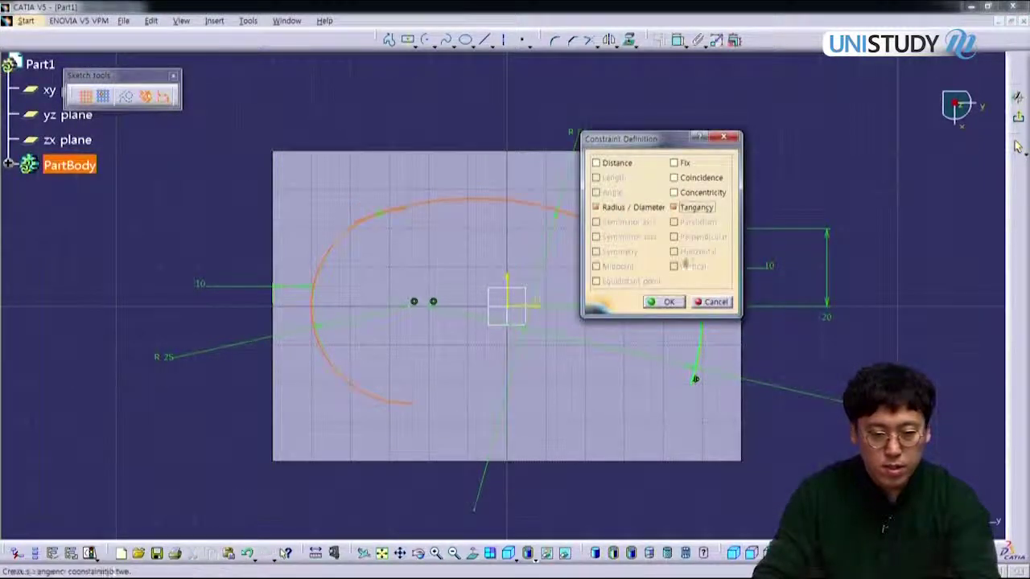
click(669, 302)
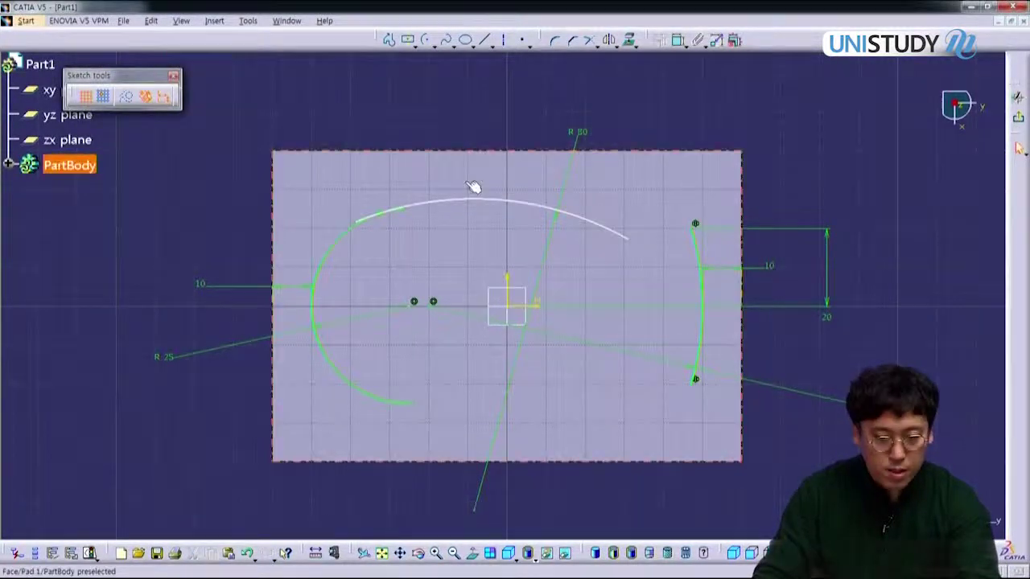
Set the distance between the upper arc and the horizontal axis to 30 mm
click(479, 209)
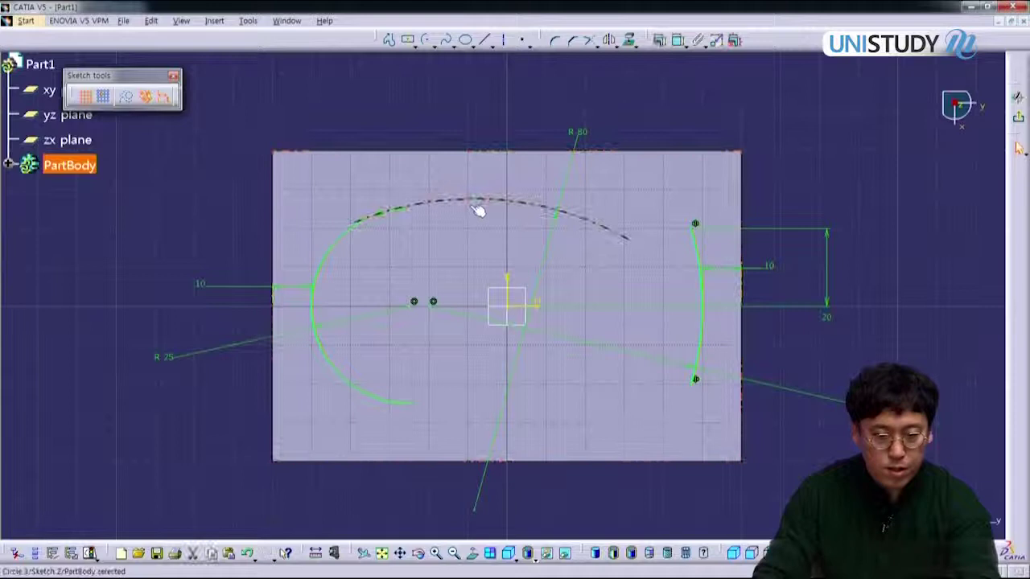
click(521, 308)
click(199, 246)
double_click(200, 246)
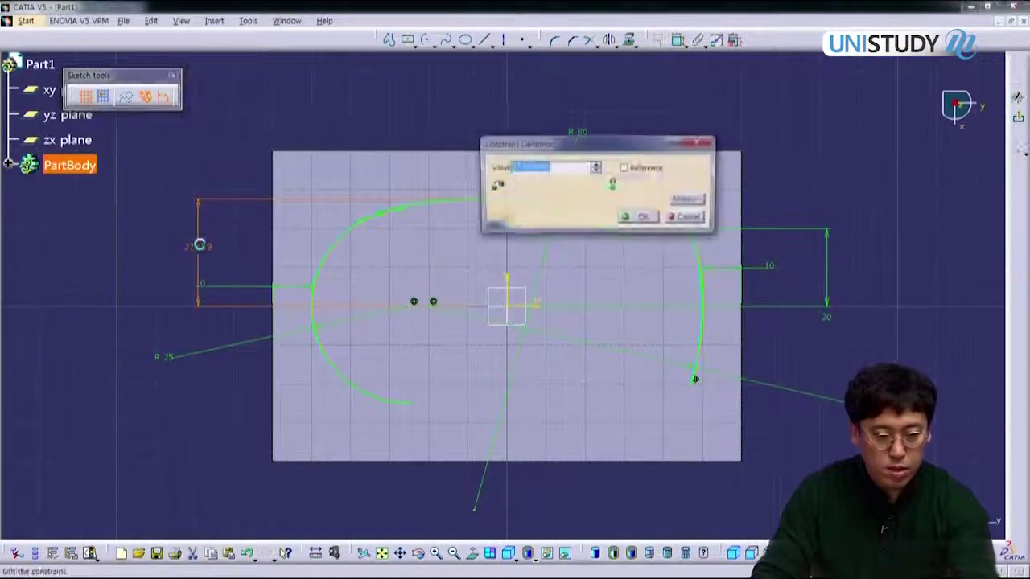
text(310)
key(Return)
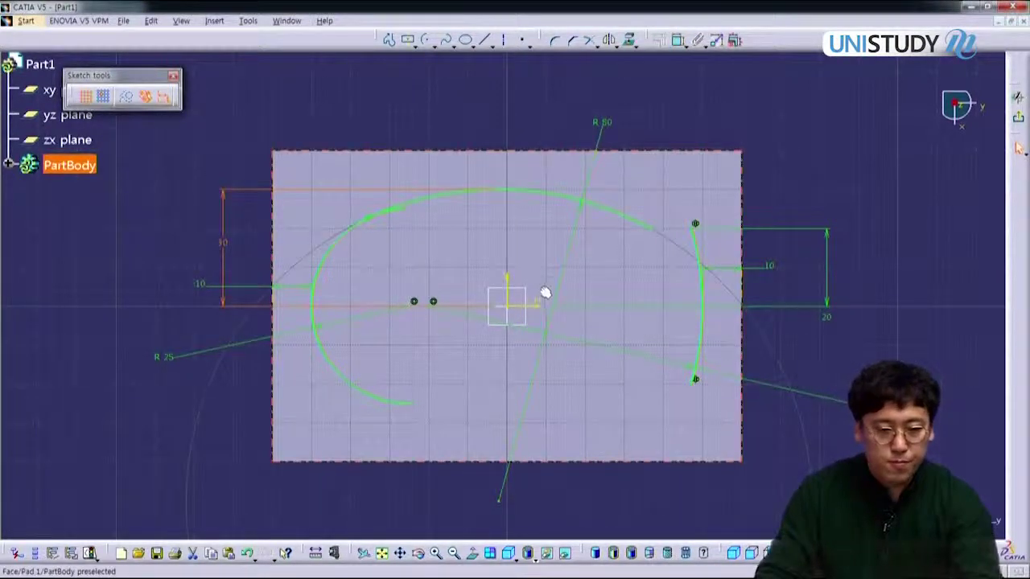
Switch to the PDF drawing and examine how the body's upper arc continues into the sloping edge towards the right corner
mouse_move(525, 331)
middle_down()
mouse_move(529, 285)
mouse_move(496, 290)
middle_up()
key(alt+Tab)
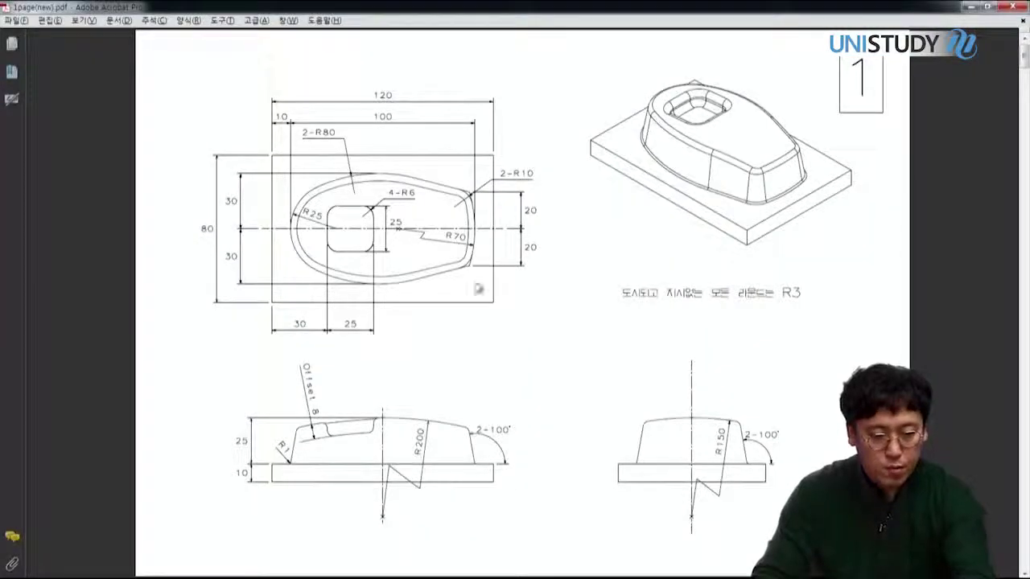
ctrl+scroll(407, 255, up, 1)
ctrl+scroll(406, 255, up, 1)
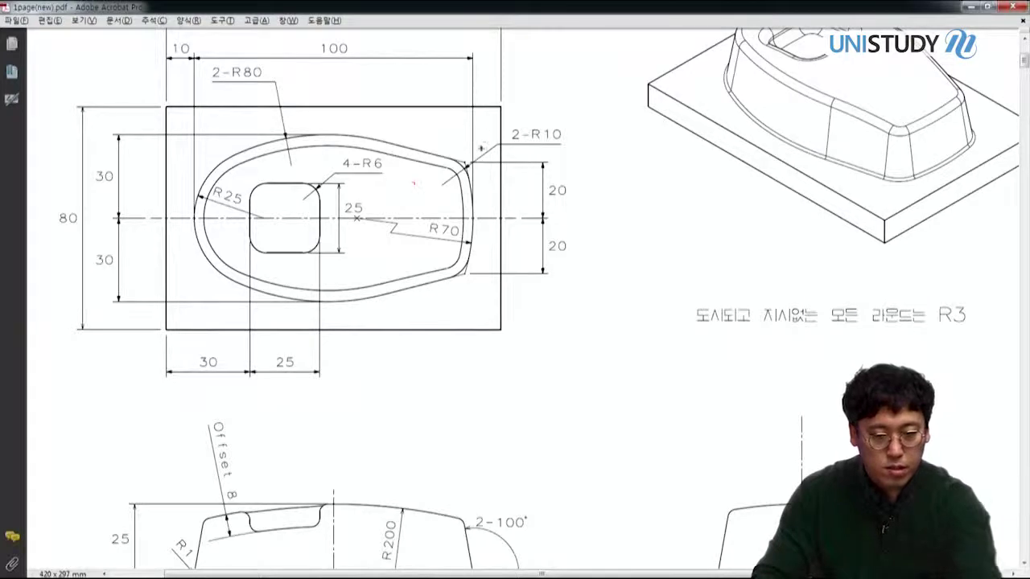
drag(466, 164, 290, 115)
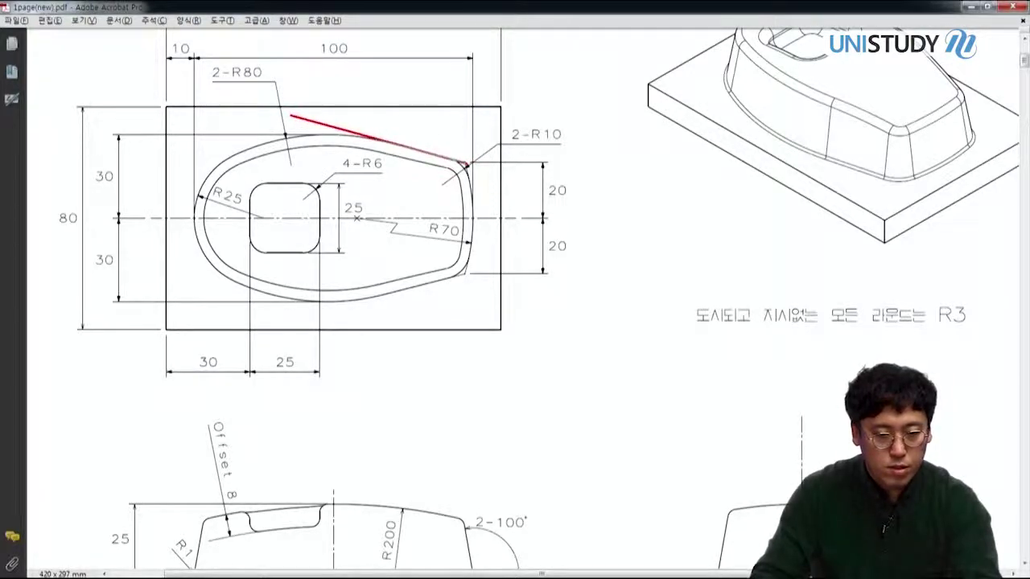
drag(224, 174, 338, 127)
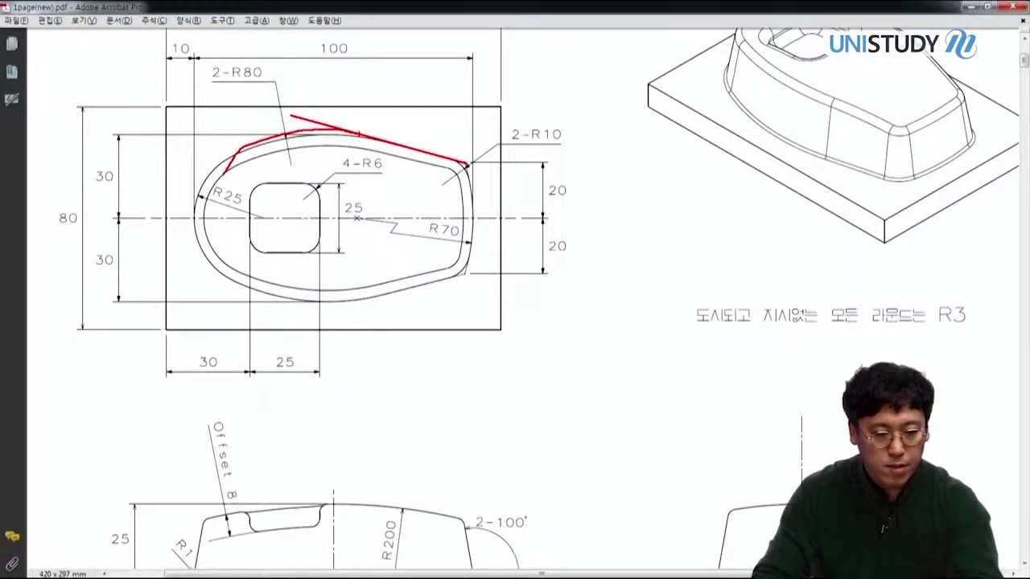
key(Escape)
key(alt+Tab)
Draw a line in the CATIA sketch from the right arc's upper endpoint, tangent to the upper arc and extending past it
middle_drag(663, 247, 661, 326)
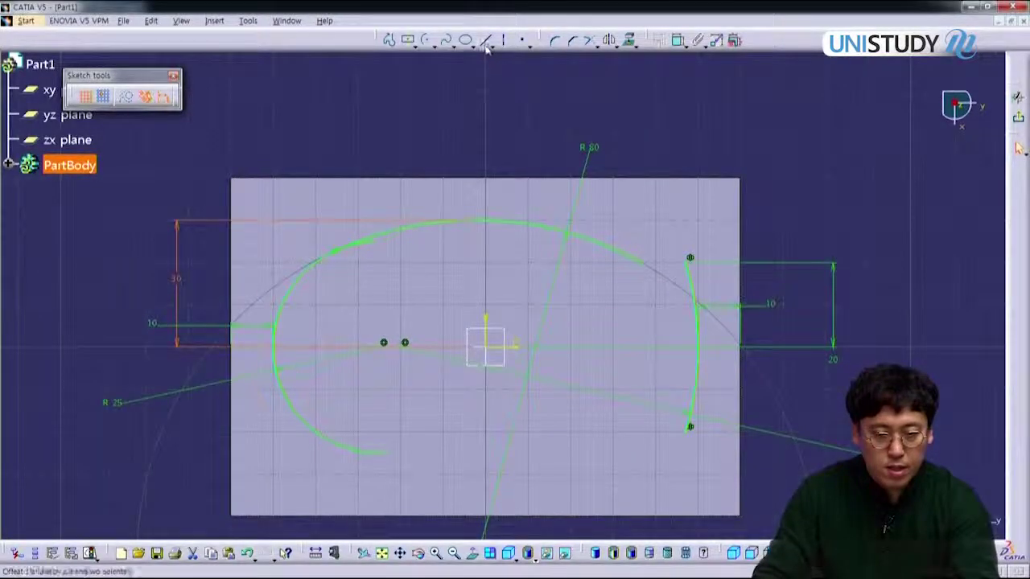
click(486, 42)
click(690, 259)
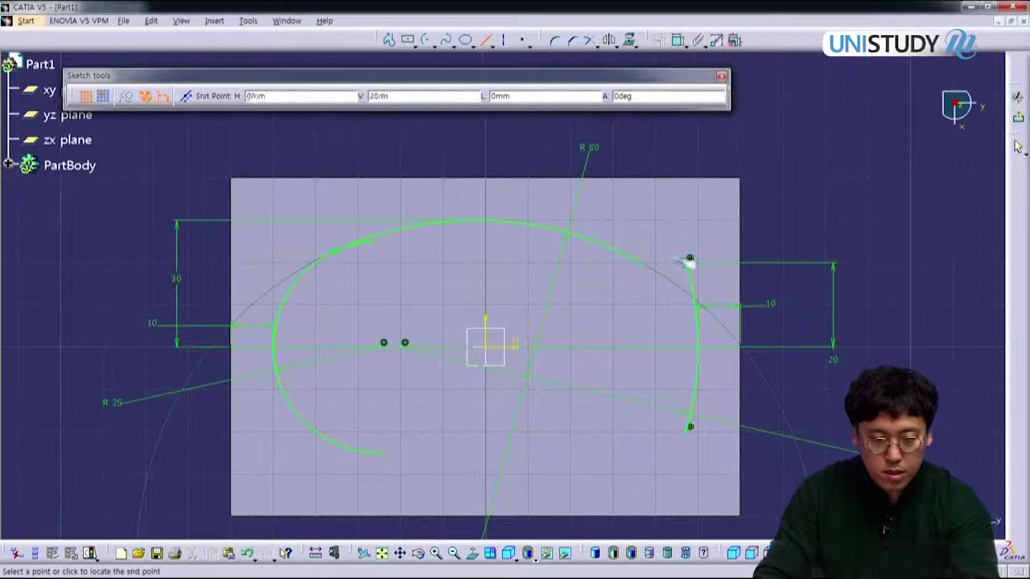
click(407, 192)
Mirror the upper arc and its tangent line about the horizontal axis
middle_drag(448, 310, 462, 214)
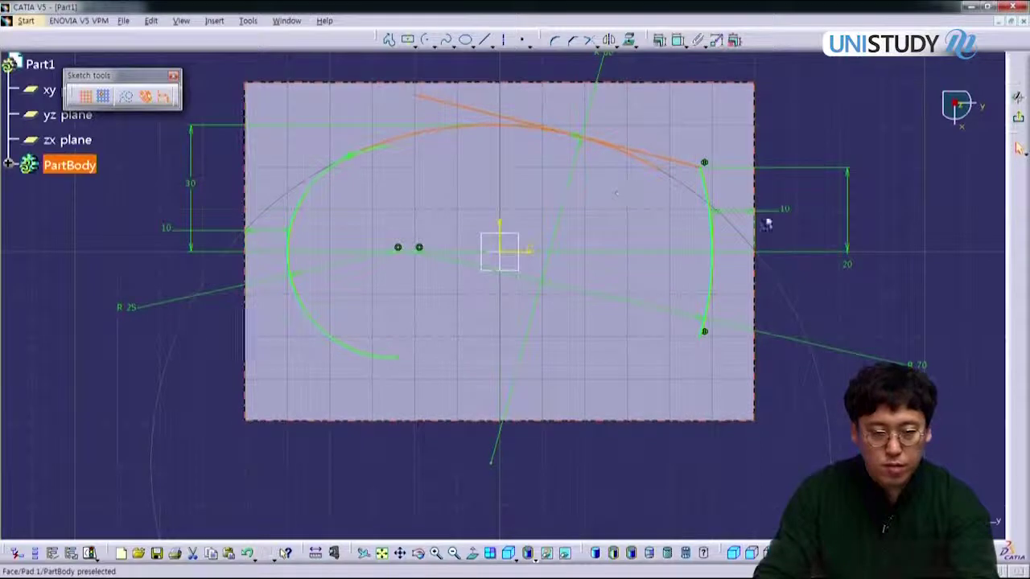
click(609, 39)
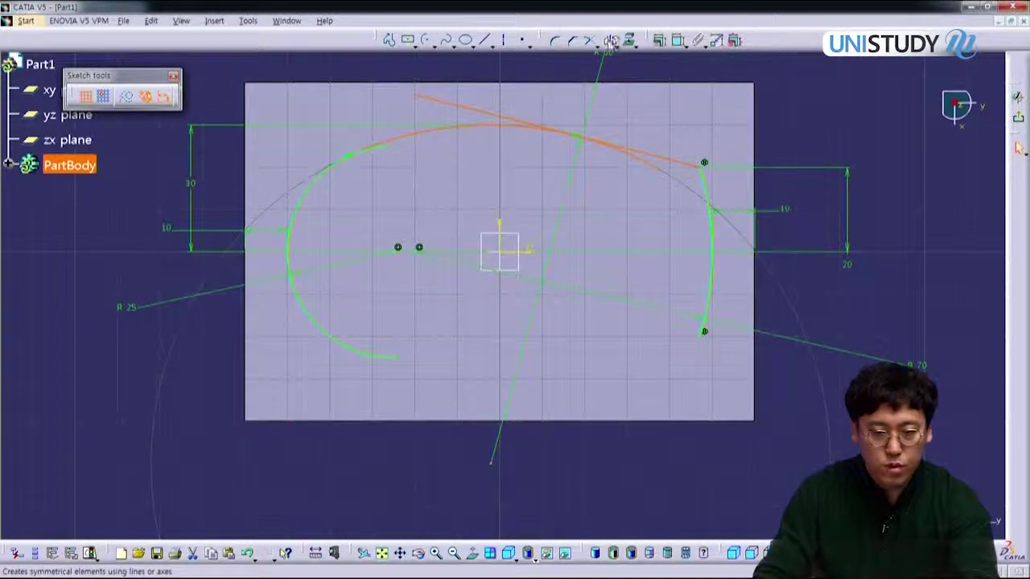
click(523, 253)
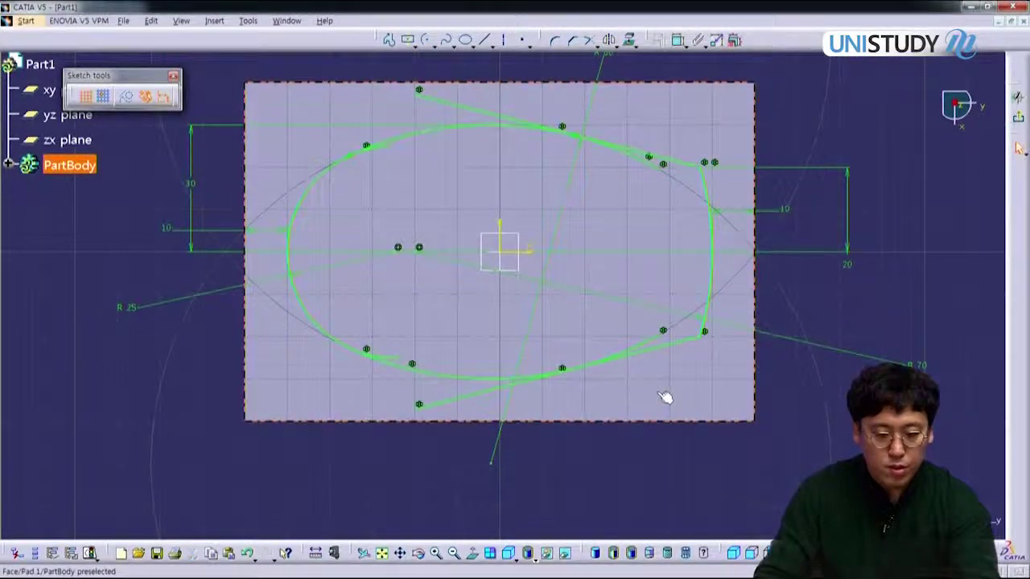
Hide the base plate and trim the overlapping ends of the arcs and tangent lines into one closed profile
key(space)
mouse_move(611, 389)
middle_down()
mouse_move(612, 400)
mouse_move(584, 295)
middle_up()
middle_drag(597, 135, 610, 173)
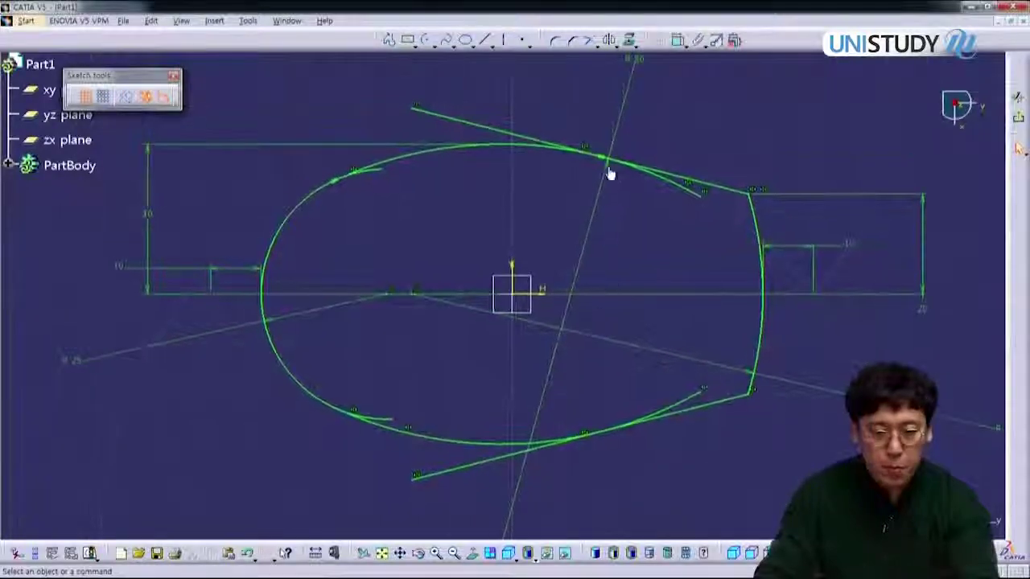
click(308, 206)
click(418, 159)
click(500, 149)
click(697, 184)
click(716, 401)
click(503, 451)
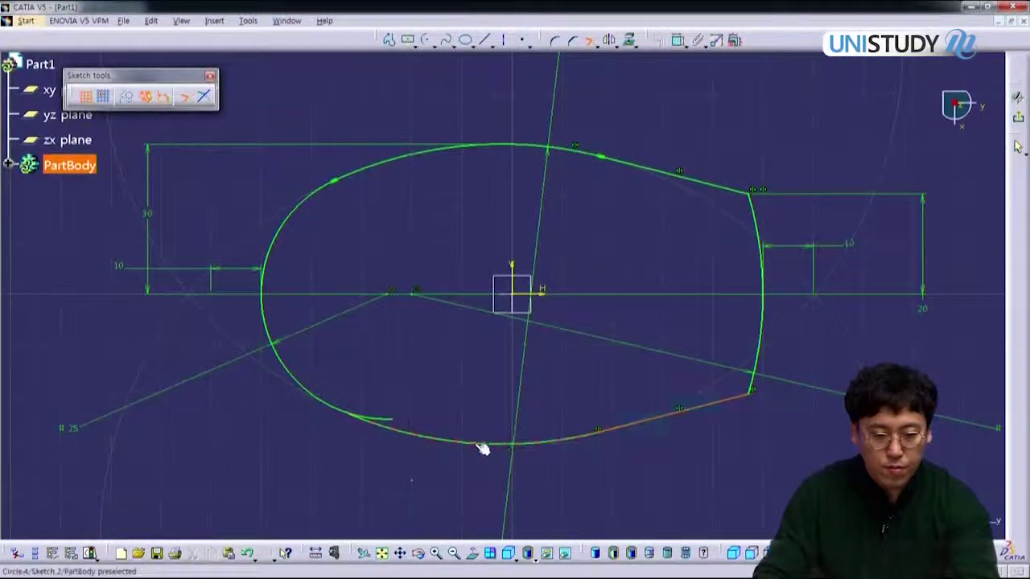
click(404, 424)
click(301, 383)
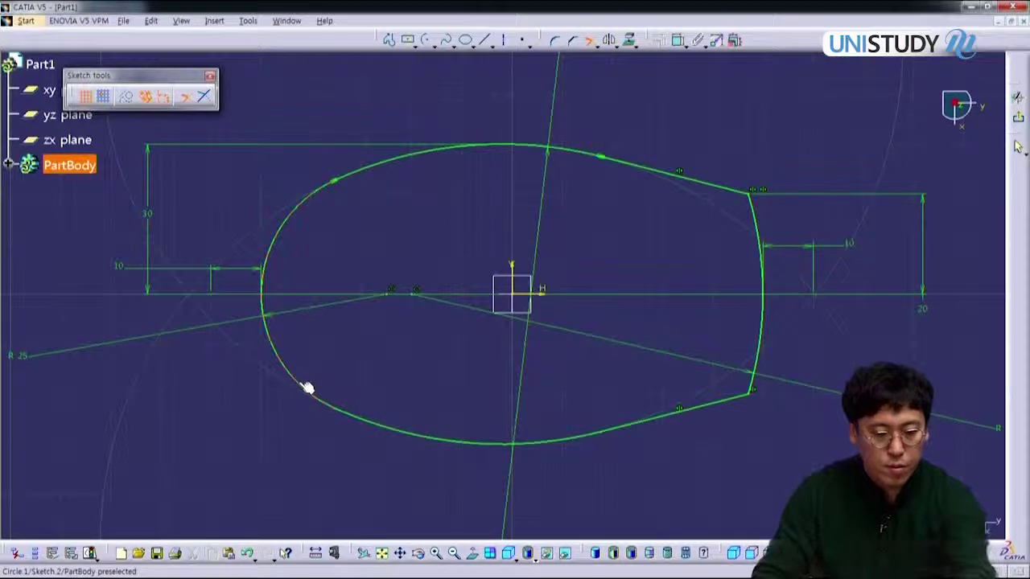
Round the profile's two right-hand corners with 10 mm fillets, following the corner radius in the PDF drawing
middle_drag(496, 359, 476, 351)
key(alt+Tab)
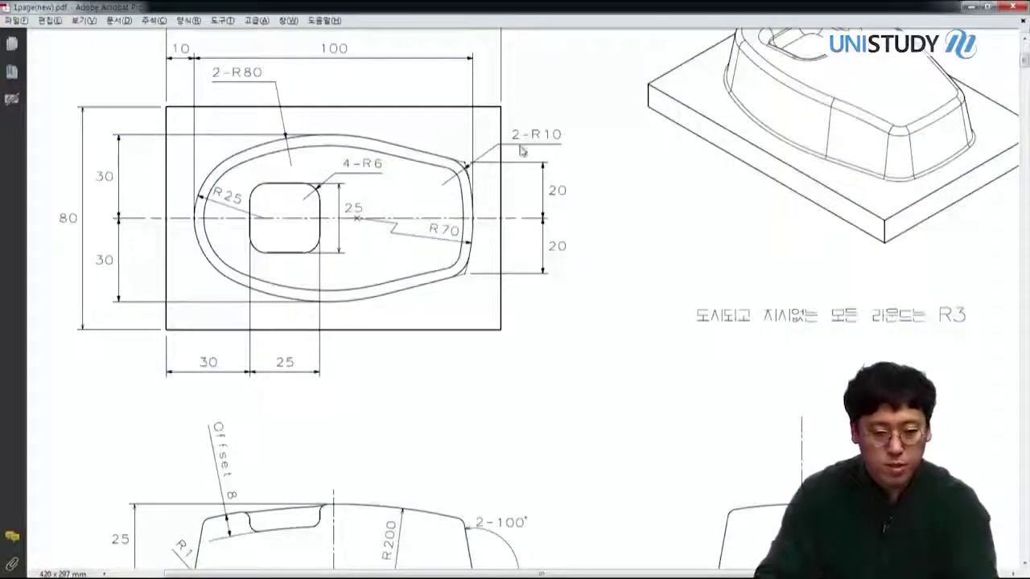
ctrl+scroll(467, 148, up, 2)
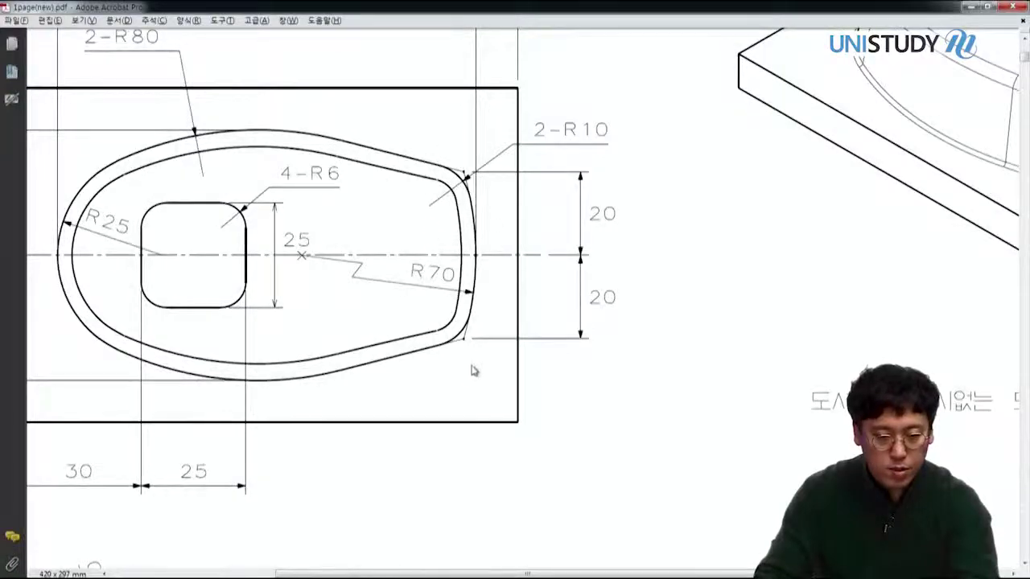
key(alt+Tab)
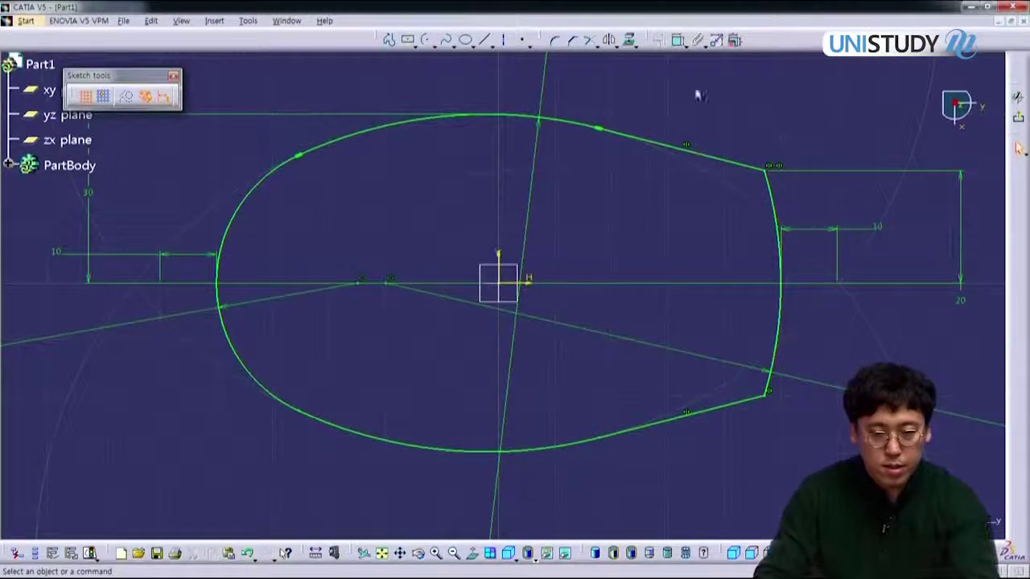
click(555, 40)
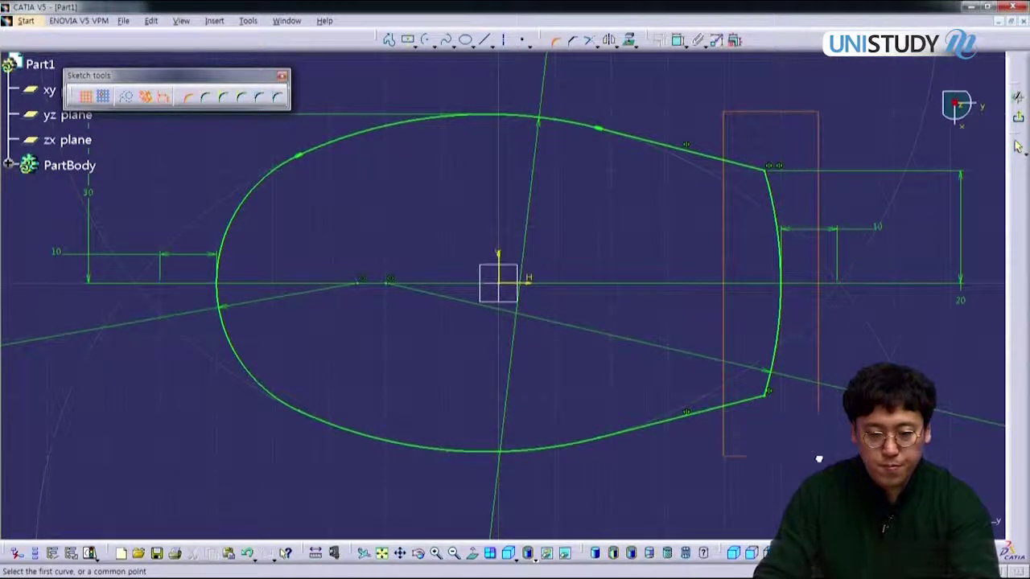
drag(819, 458, 816, 464)
text(10)
key(Return)
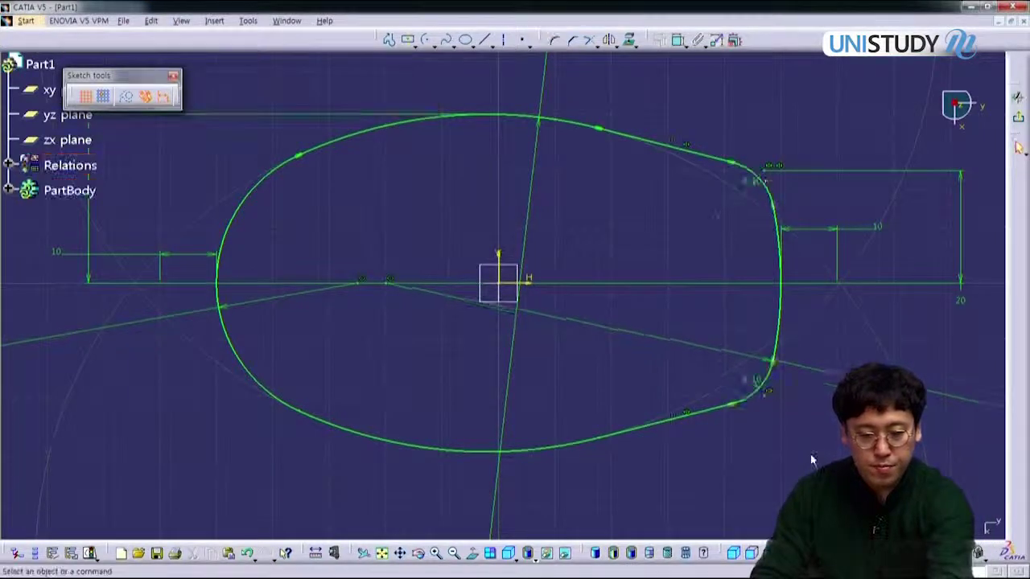
Show the base plate again and exit the sketch
mouse_move(544, 223)
ctrl+middle_down()
mouse_move(552, 277)
mouse_move(561, 242)
ctrl+middle_up()
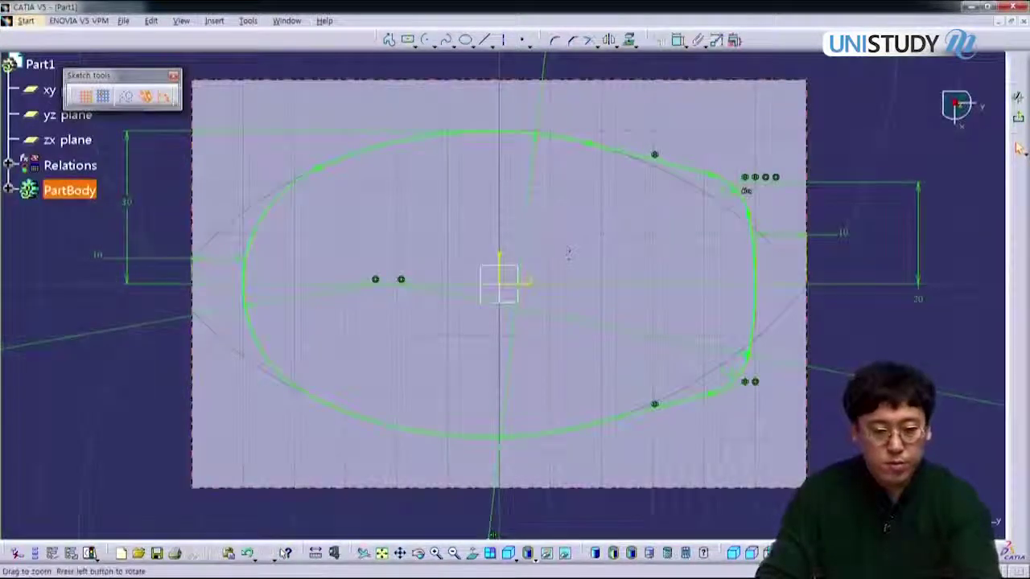
middle_drag(603, 231, 582, 287)
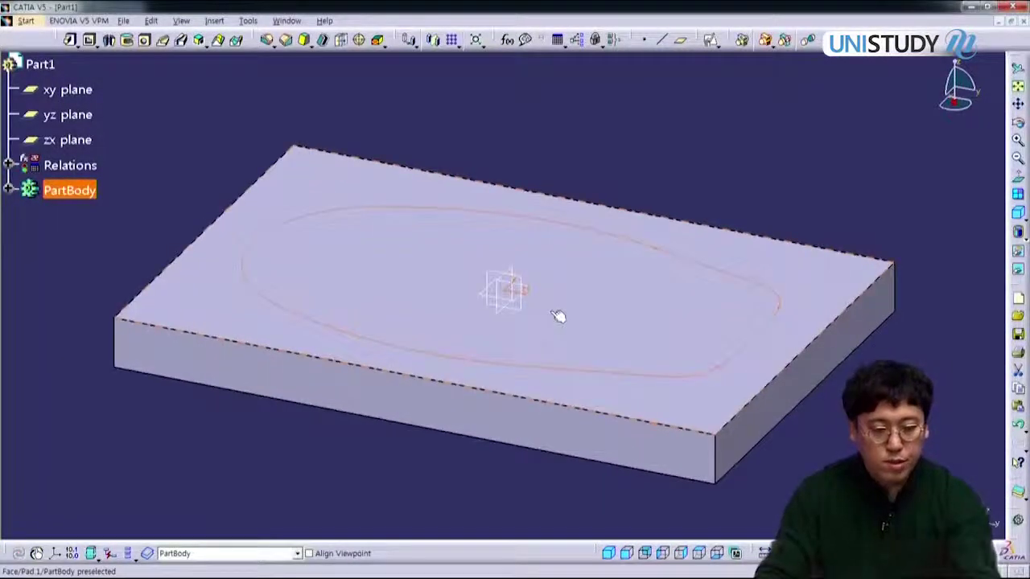
Switch to the PDF drawing and examine the raised body's height, crown and pocket dimensions in the front section view
key(alt+Tab)
ctrl+scroll(304, 411, down, 3)
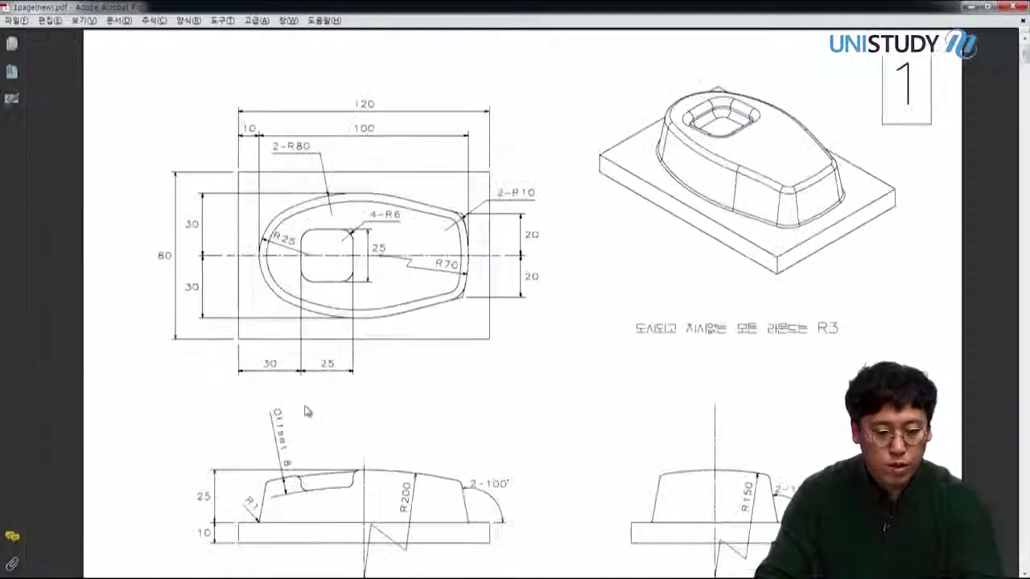
scroll(314, 468, down, 1)
ctrl+scroll(211, 478, up, 2)
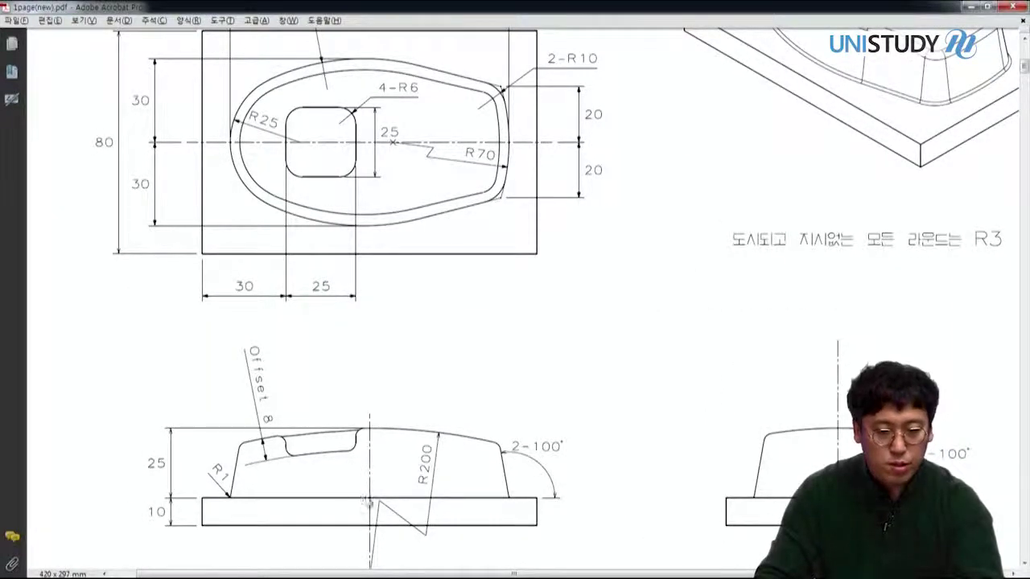
scroll(329, 506, down, 2)
ctrl+scroll(225, 480, up, 1)
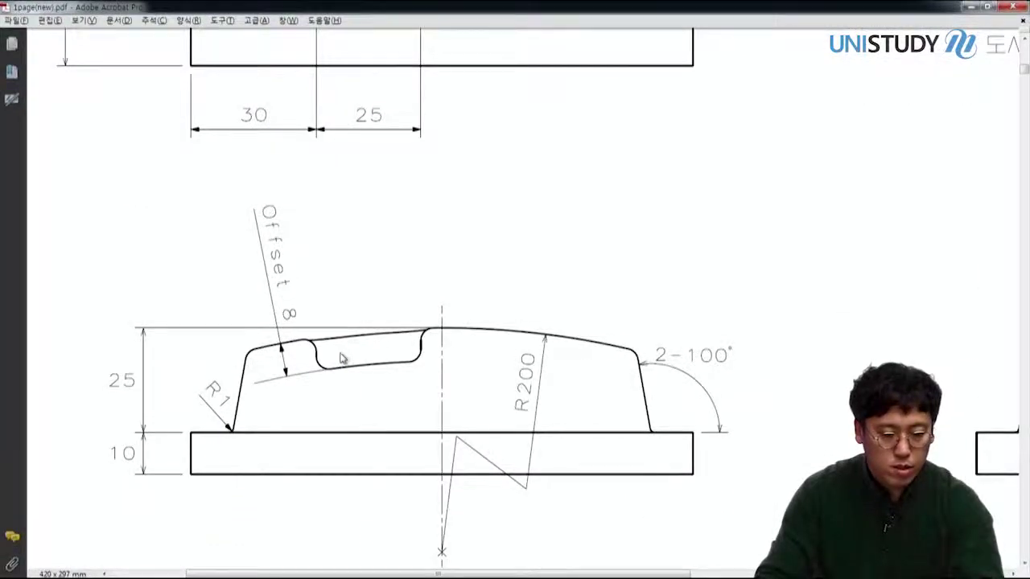
key(alt+Tab)
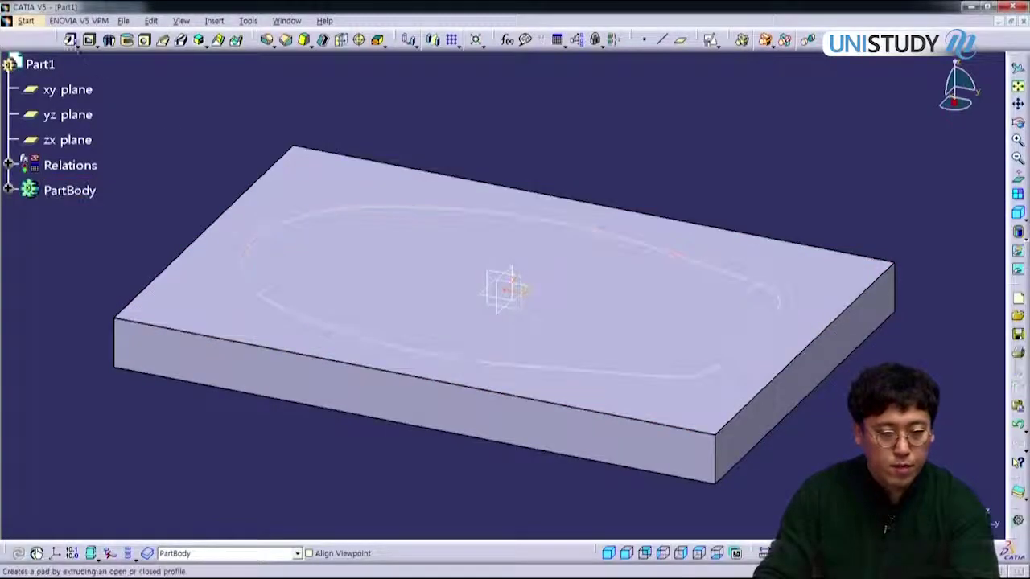
Extrude the closed profile upward from the plate's top face in CATIA as a Pad to form the raised body
click(72, 41)
click(327, 216)
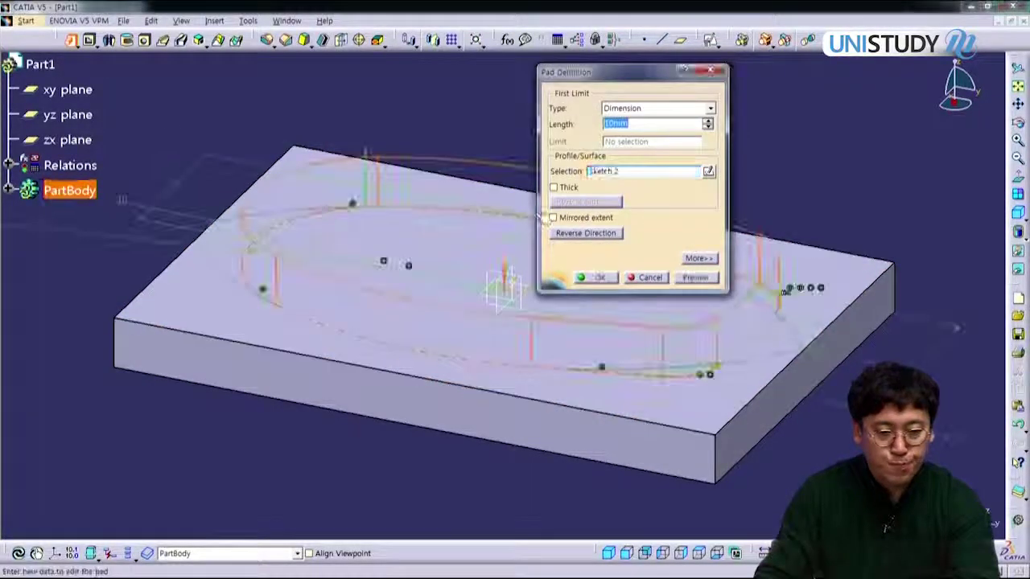
key(Return)
mouse_move(556, 346)
middle_down()
mouse_move(594, 363)
mouse_move(605, 411)
mouse_move(593, 391)
mouse_move(699, 346)
mouse_move(612, 376)
middle_up()
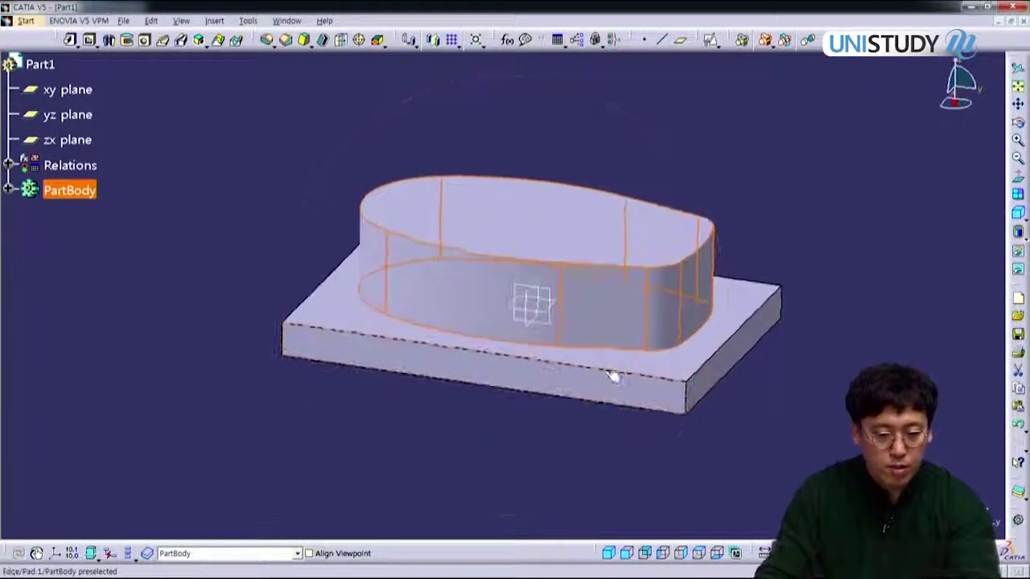
Switch to the PDF drawing and examine the side taper angles in the front and side section views
key(alt+Tab)
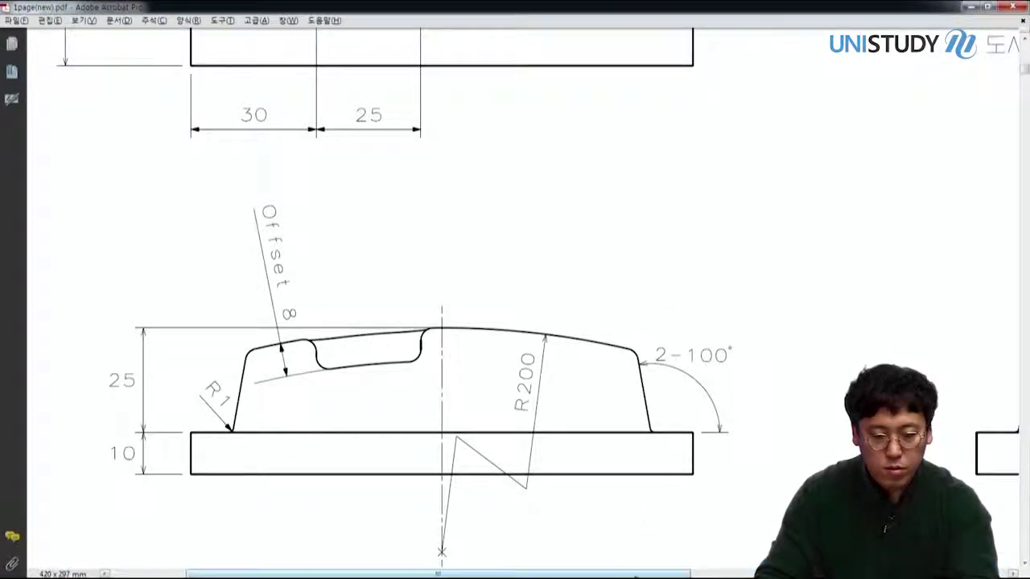
drag(653, 573, 883, 571)
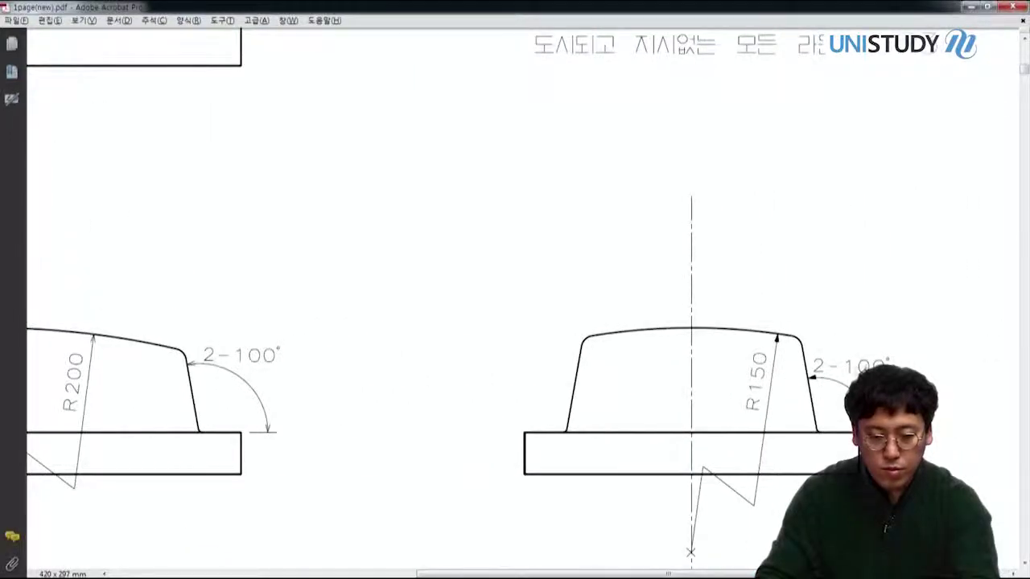
ctrl+scroll(222, 433, down, 2)
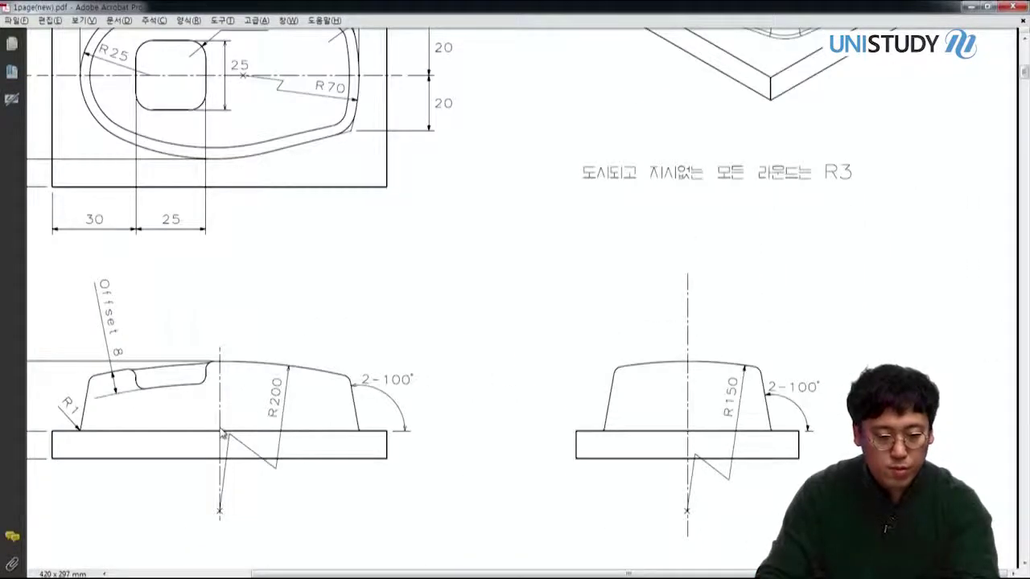
Start a Draft in CATIA on the raised body's side faces with the base plate's top face as neutral element
key(alt+Tab)
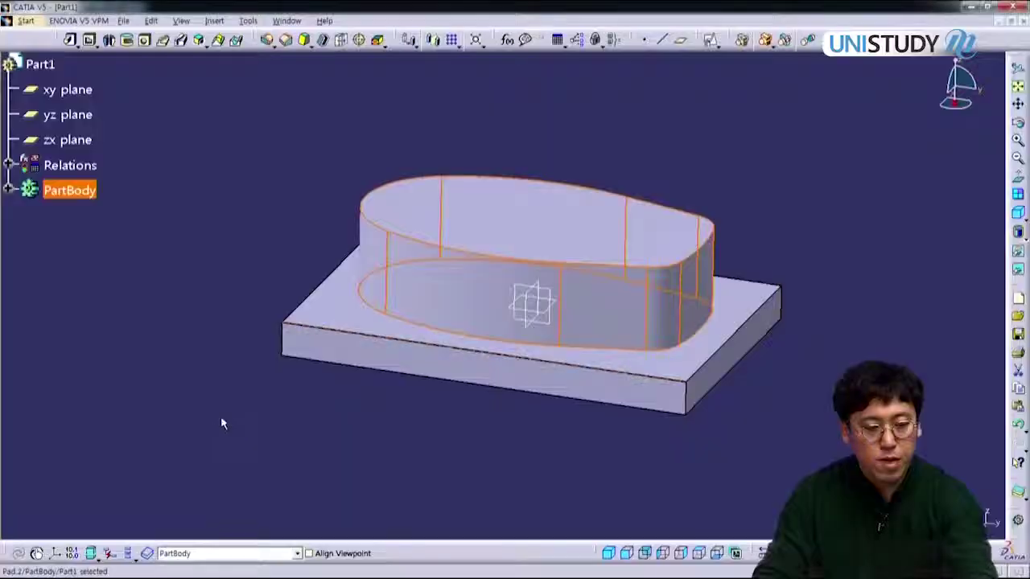
ctrl+middle_drag(468, 426, 493, 367)
click(162, 167)
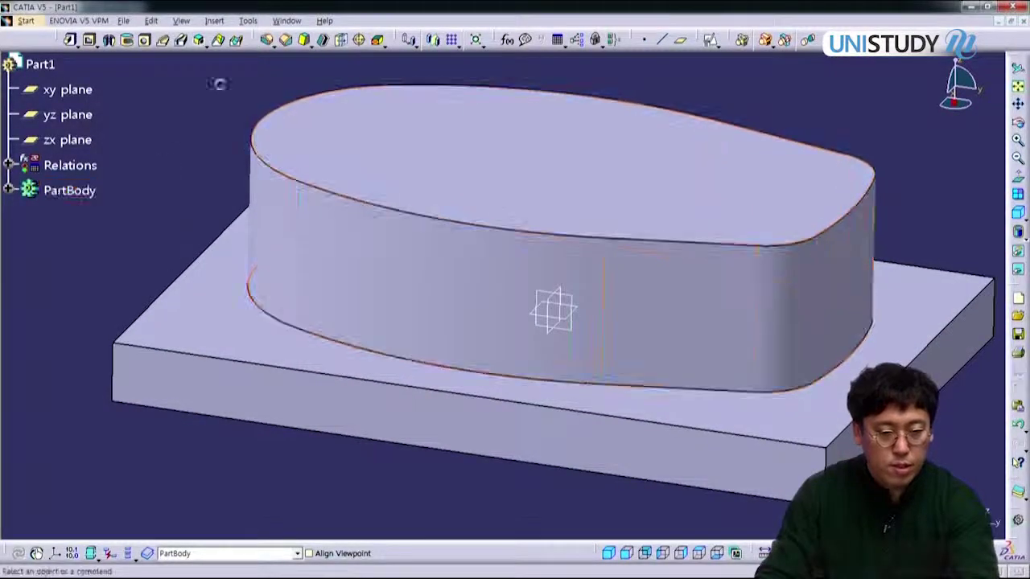
click(307, 40)
click(453, 294)
middle_drag(453, 295, 515, 346)
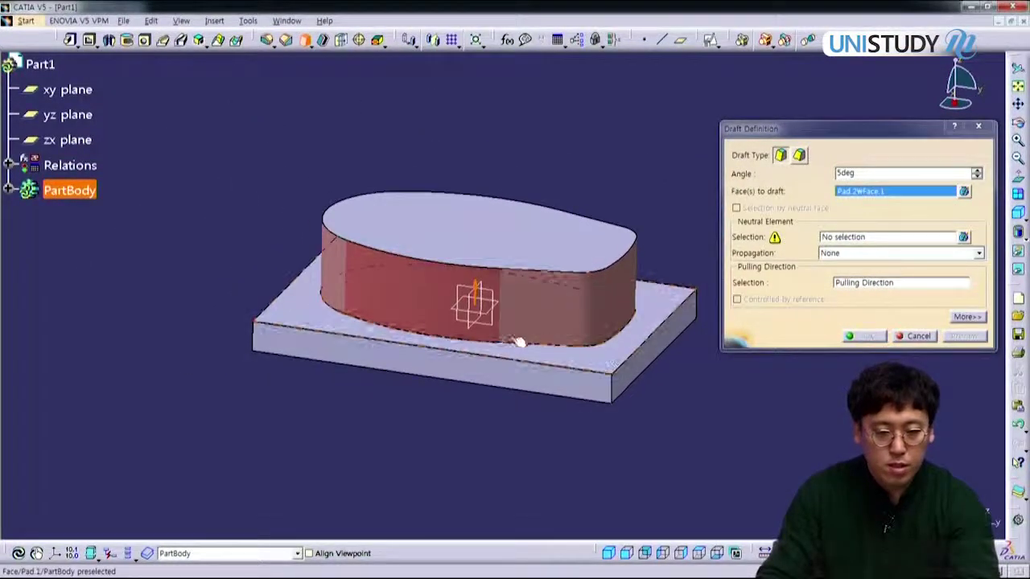
middle_drag(650, 386, 674, 338)
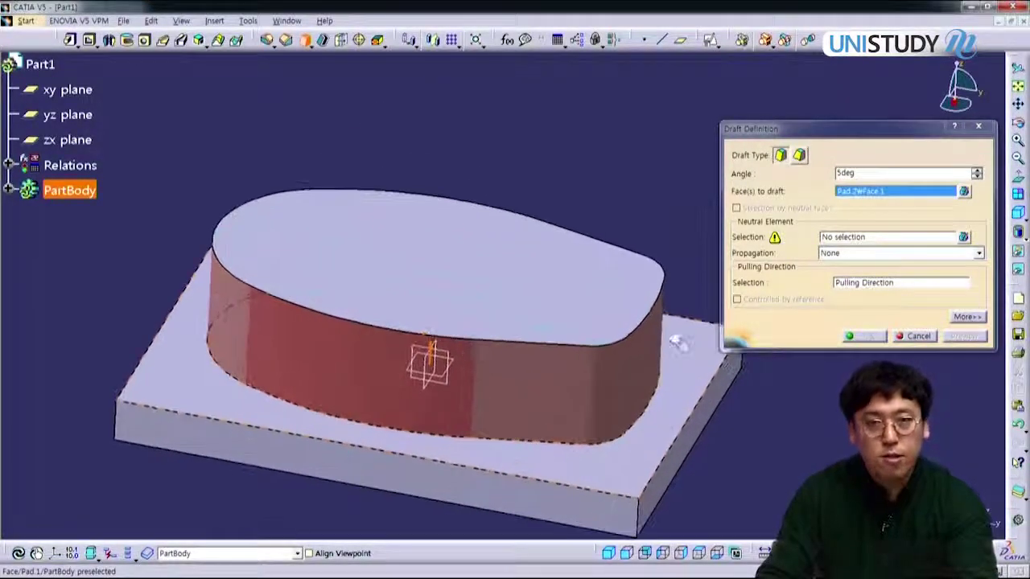
middle_drag(561, 424, 591, 354)
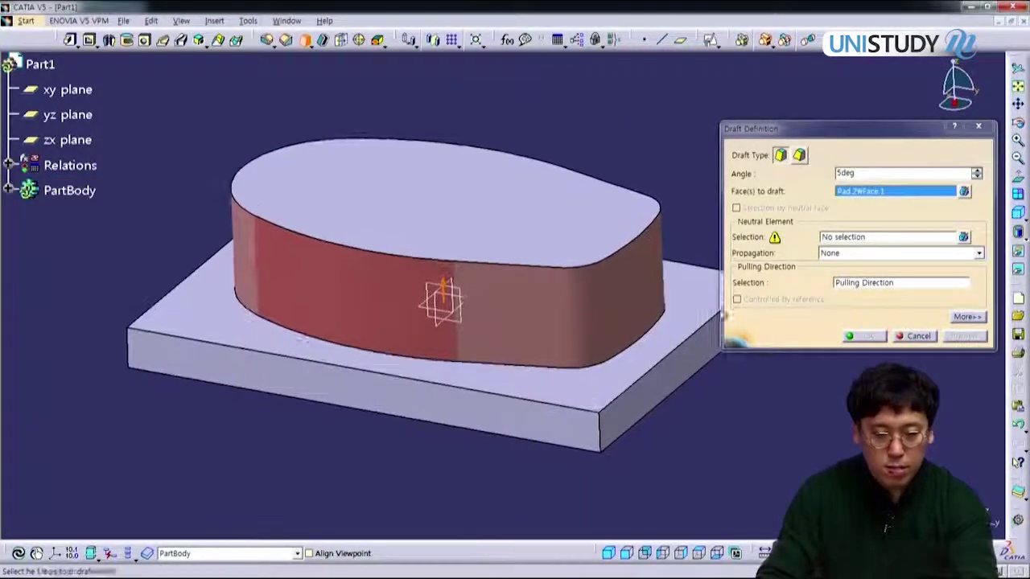
click(855, 238)
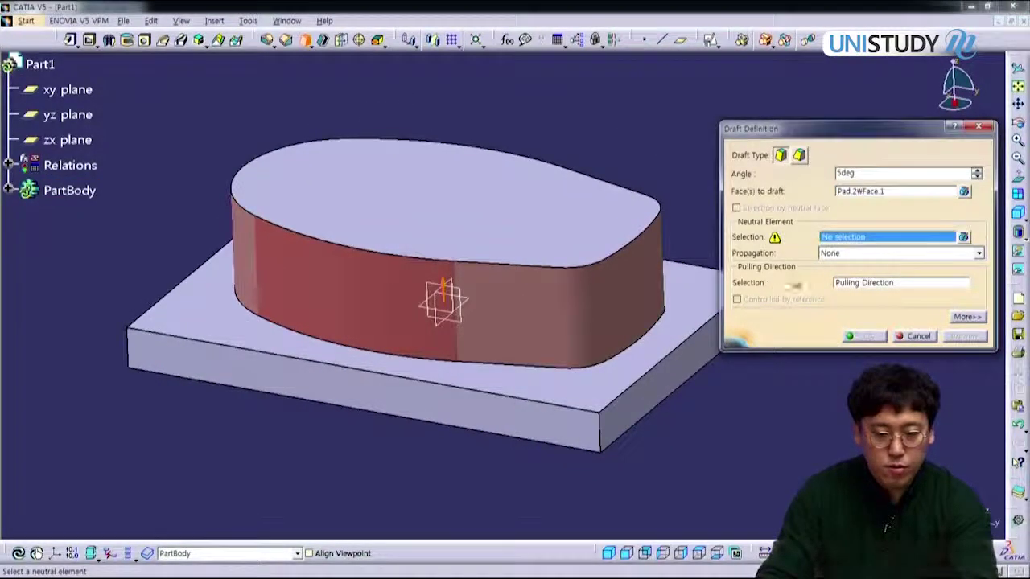
click(584, 403)
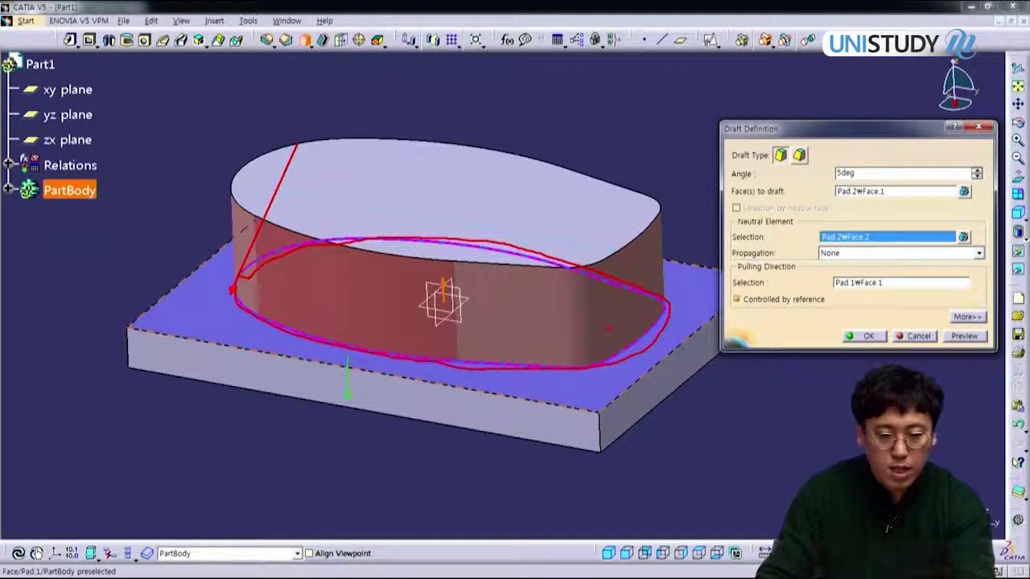
Set the draft angle to 10 degrees, reverse the pulling direction and preview the taper
key(Escape)
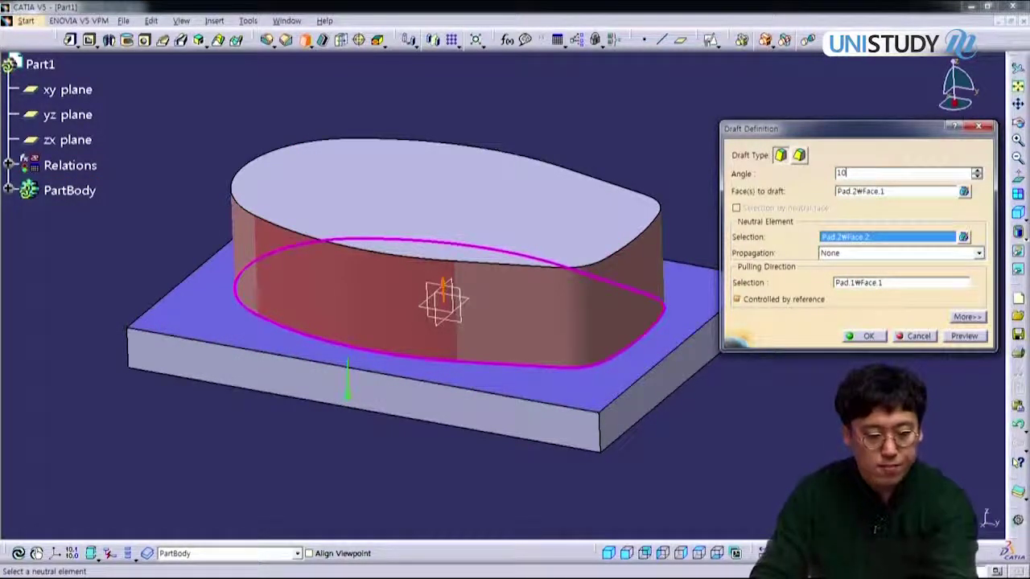
click(966, 336)
middle_drag(403, 412, 464, 390)
click(464, 389)
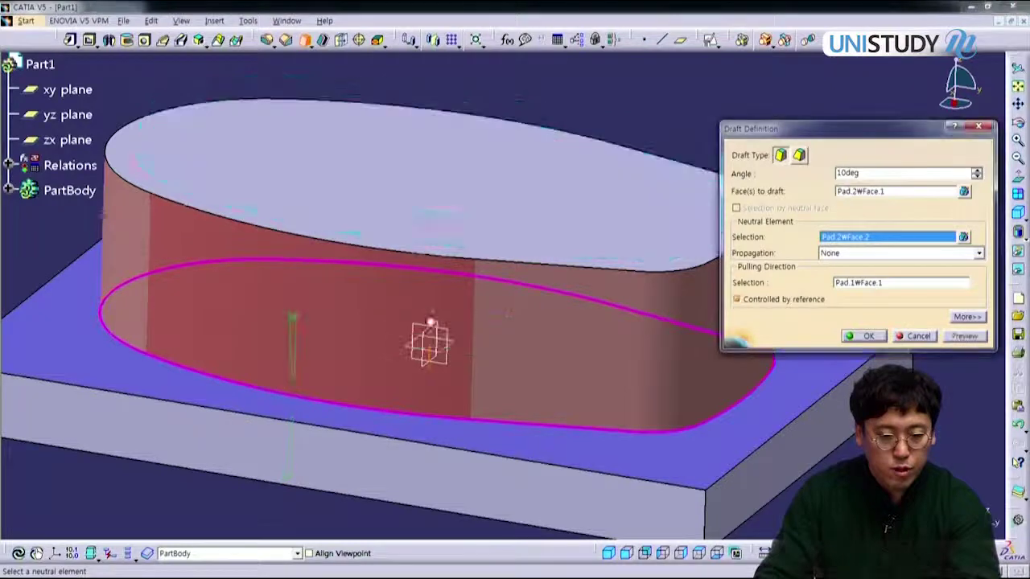
click(978, 338)
middle_drag(424, 355, 504, 357)
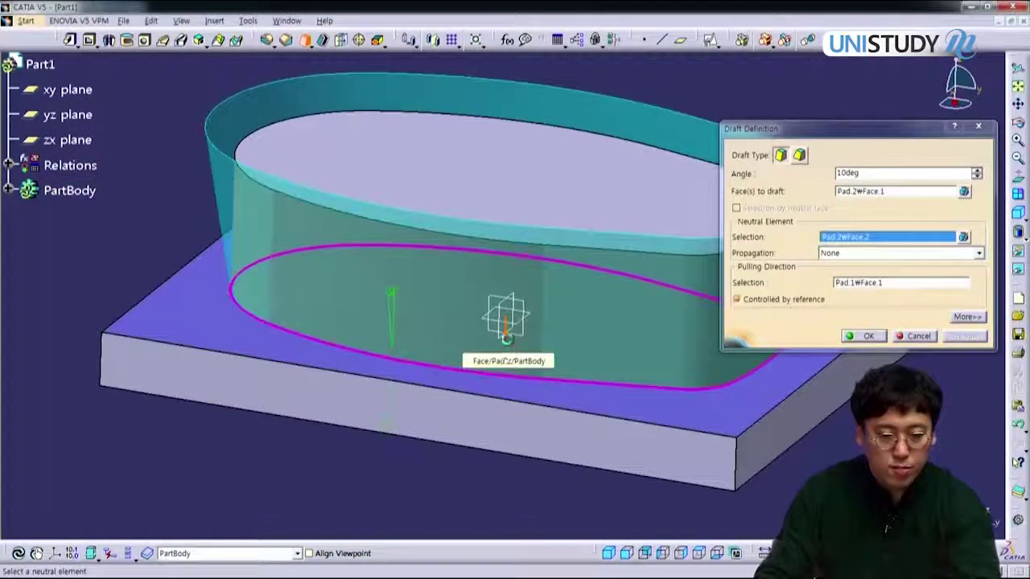
Flip the pulling direction back upward so the sides taper inward, and apply the draft
click(503, 354)
click(971, 342)
middle_drag(653, 365, 565, 367)
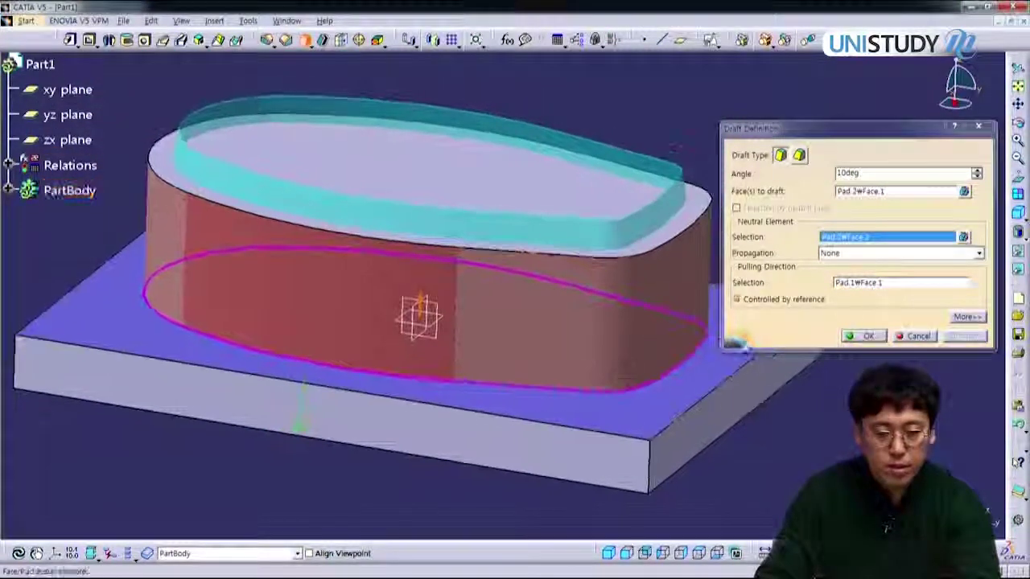
click(861, 336)
mouse_move(523, 320)
middle_down()
mouse_move(726, 338)
mouse_move(593, 338)
mouse_move(462, 320)
mouse_move(476, 308)
mouse_move(453, 315)
mouse_move(575, 323)
mouse_move(575, 340)
mouse_move(542, 285)
mouse_move(616, 282)
mouse_move(531, 294)
mouse_move(559, 323)
mouse_move(568, 287)
middle_up()
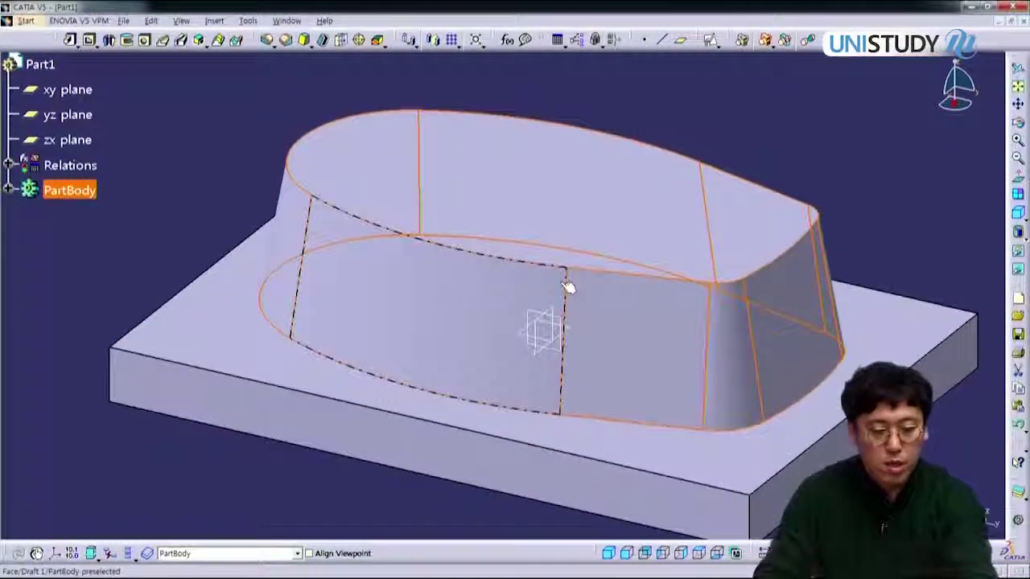
Switch to the PDF drawing and examine the crown height and the top arc radii in both section views
key(alt+Tab)
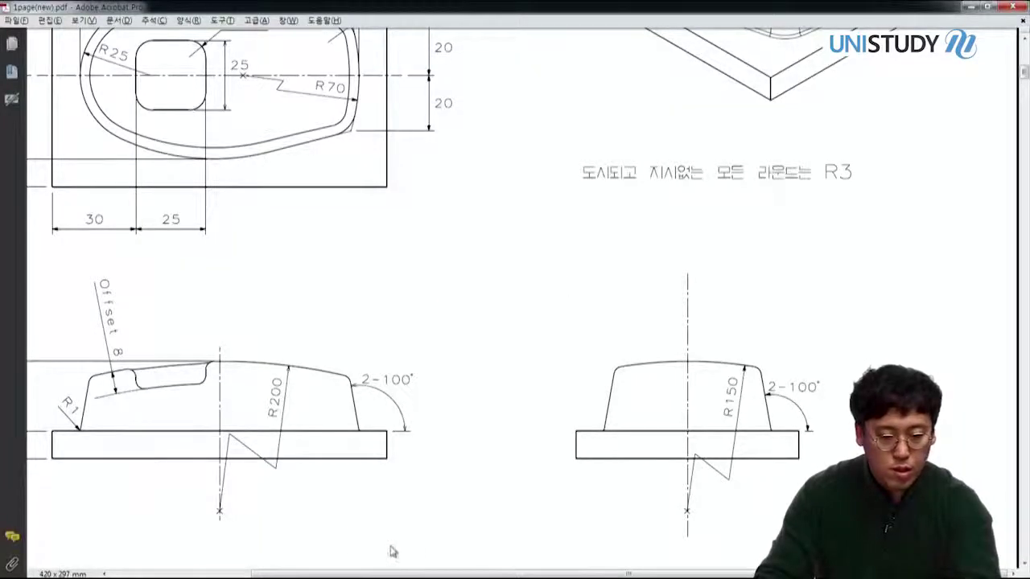
scroll(400, 574, left, 3)
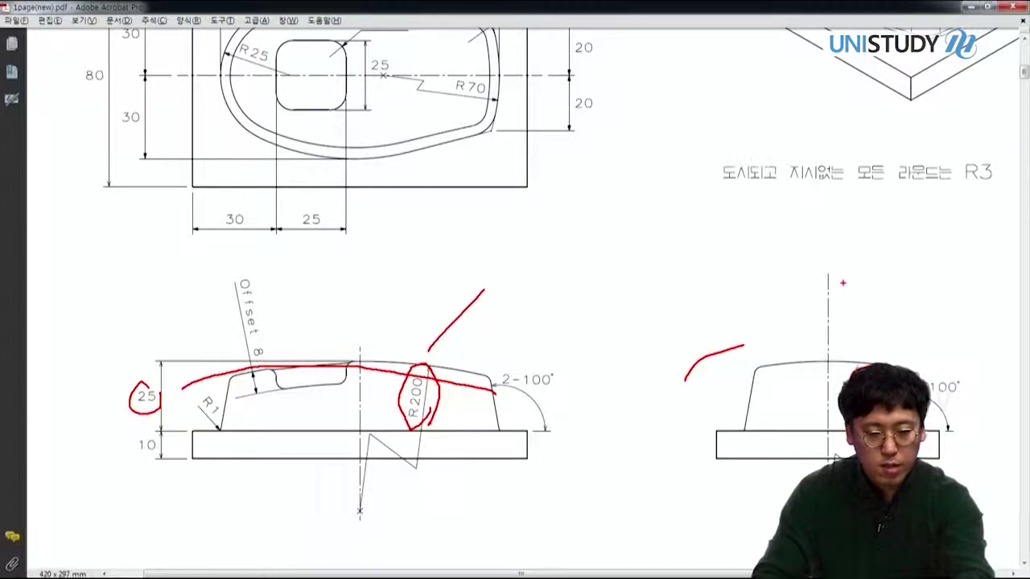
key(Escape)
In CATIA, sketch on the yz plane an arc of about 130 mm radius across the body's top, centred on the vertical axis
key(alt+Tab)
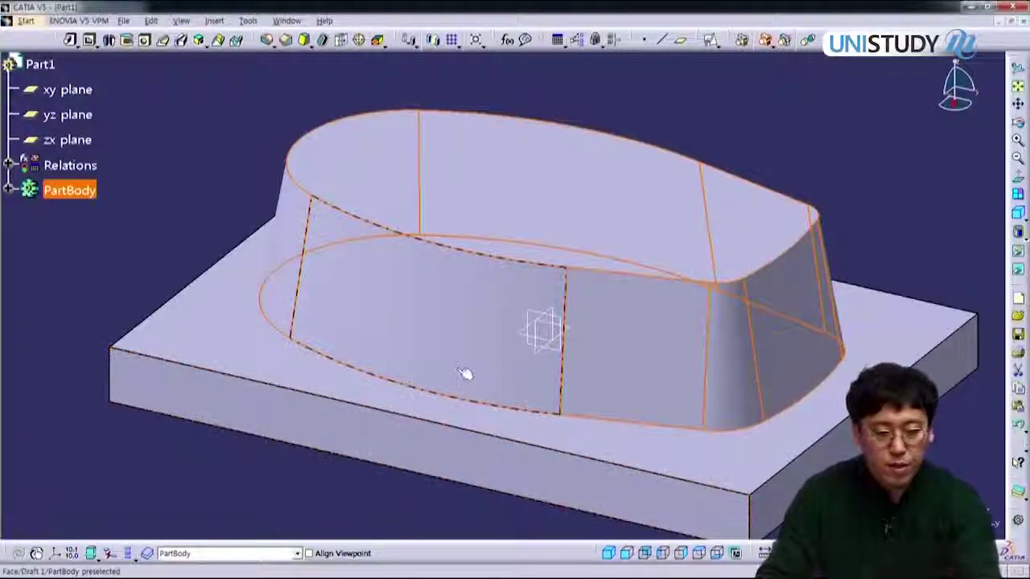
click(563, 350)
key(s)
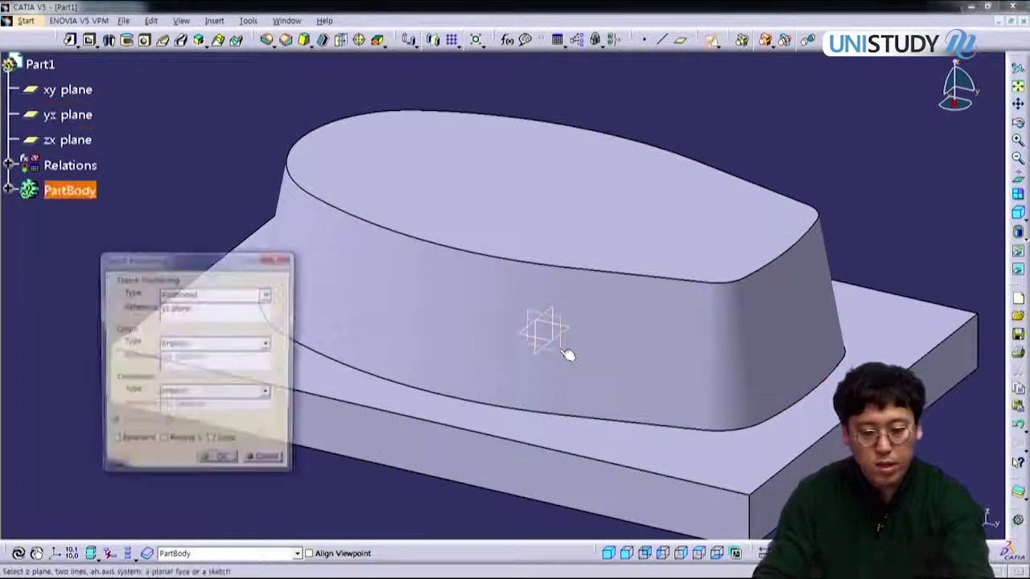
key(Return)
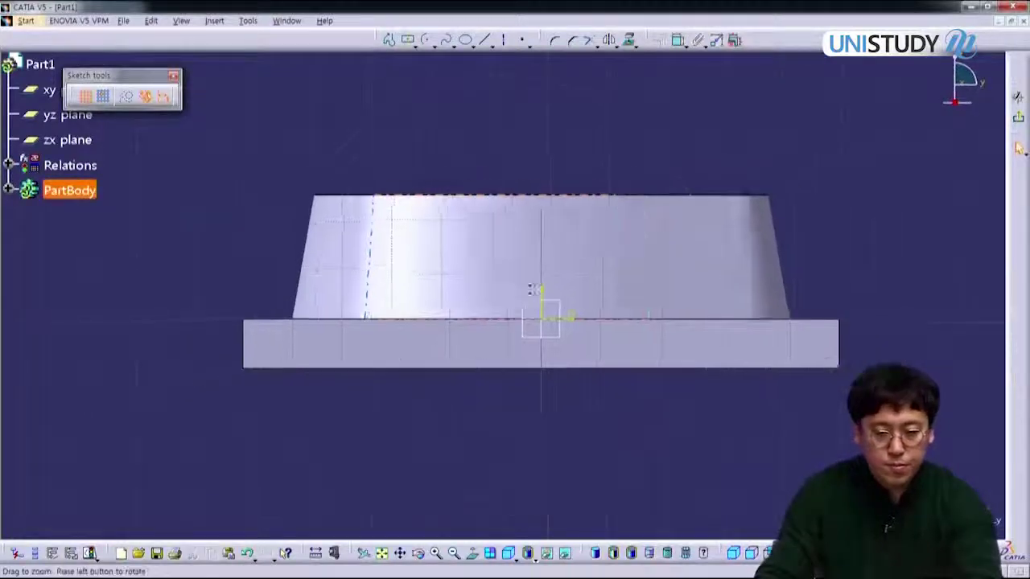
mouse_move(588, 397)
middle_down()
mouse_move(576, 355)
mouse_move(627, 274)
middle_up()
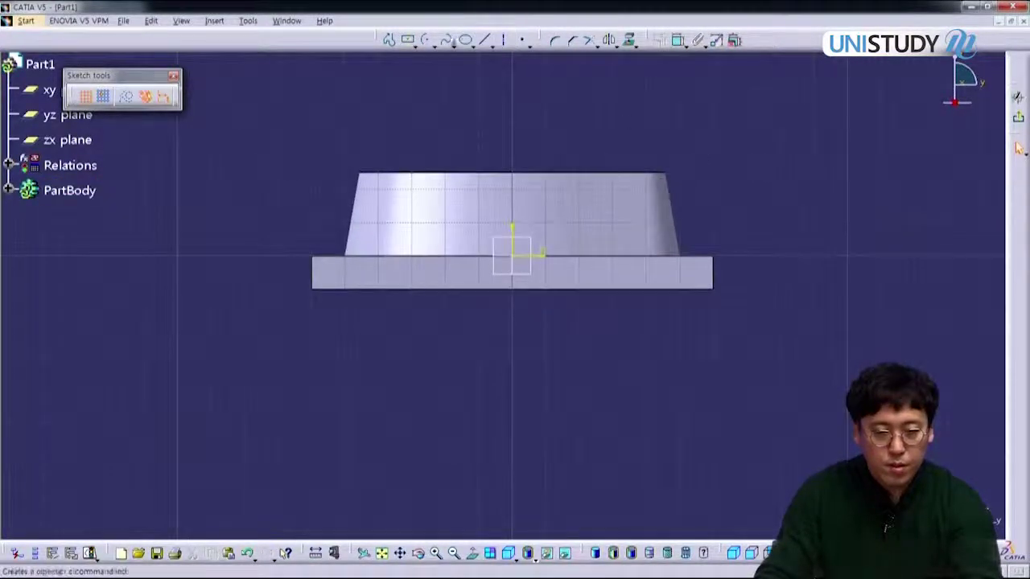
click(426, 40)
middle_drag(506, 218, 506, 236)
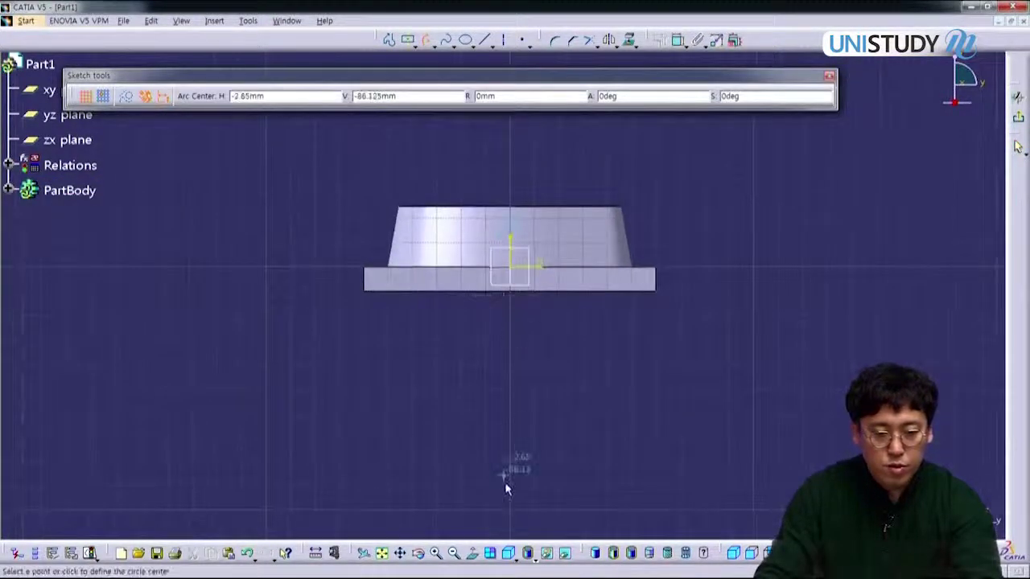
click(509, 516)
click(373, 235)
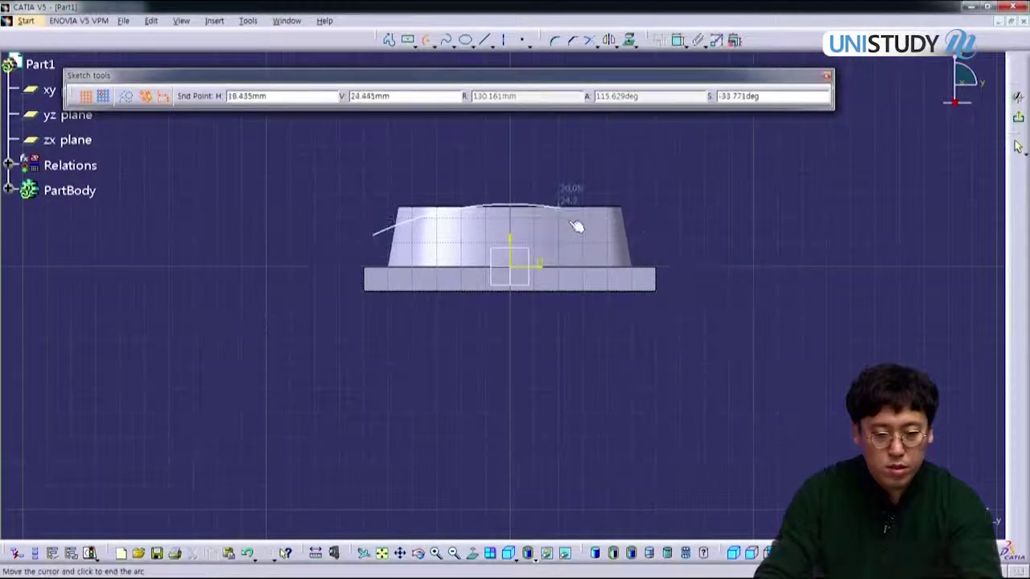
click(646, 239)
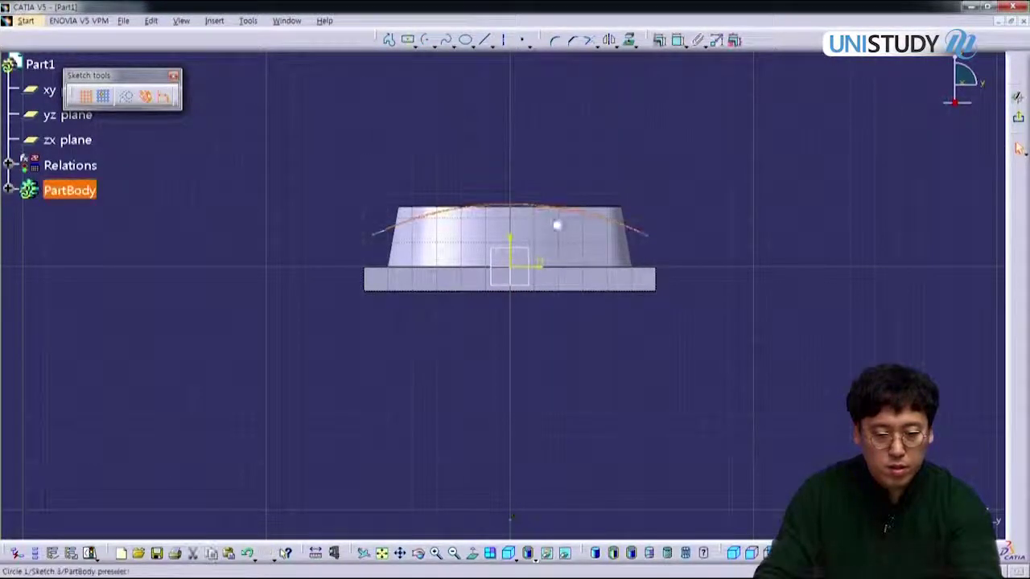
Dimension the arc's crown height above the horizontal axis and set it to 25 mm
key(c)
click(721, 219)
double_click(727, 219)
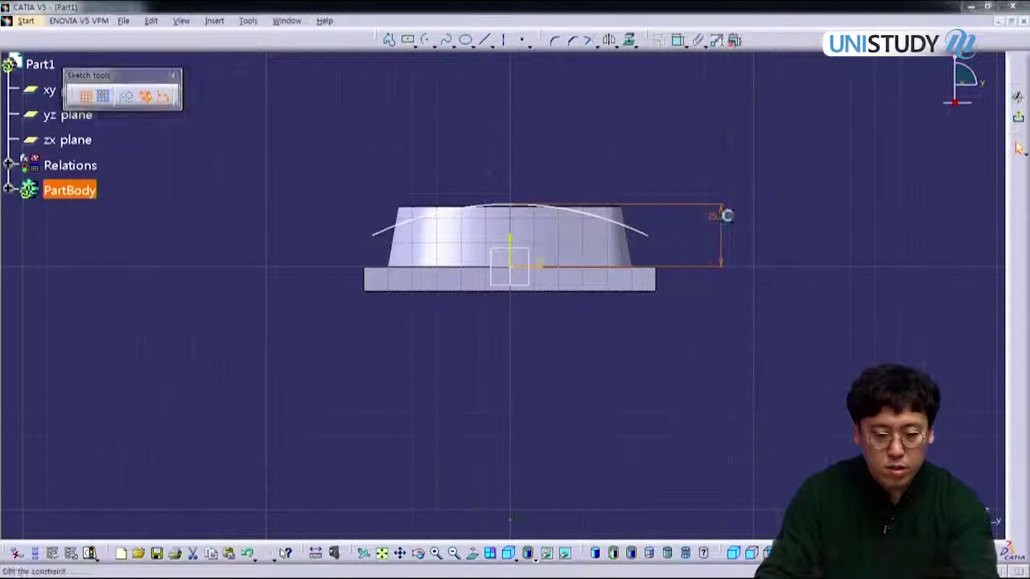
text(25)
key(Return)
Dimension the arc's radius and set it to 200 mm
middle_drag(613, 343, 632, 166)
middle_drag(632, 166, 620, 259)
click(671, 211)
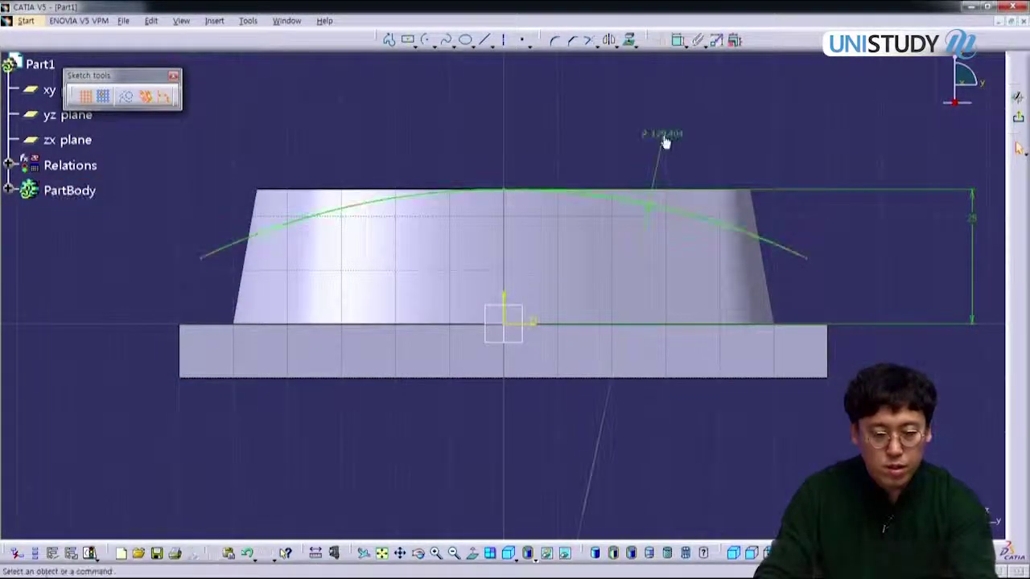
double_click(671, 140)
text(200)
key(Return)
Pull both arc ends in to just beyond the raised body's sides and exit the sketch
mouse_move(153, 193)
middle_down()
mouse_move(152, 281)
mouse_move(172, 339)
middle_up()
drag(162, 297, 399, 269)
drag(702, 244, 603, 235)
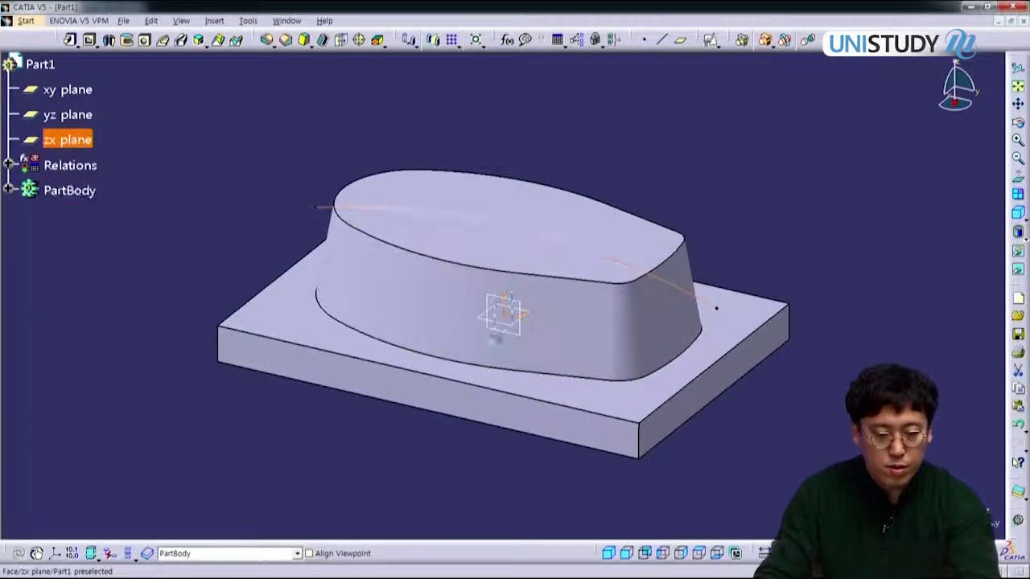
Sketch on the zx plane an arc of about 123 mm radius across the body, centred below it on the vertical axis
click(496, 339)
key(s)
key(Return)
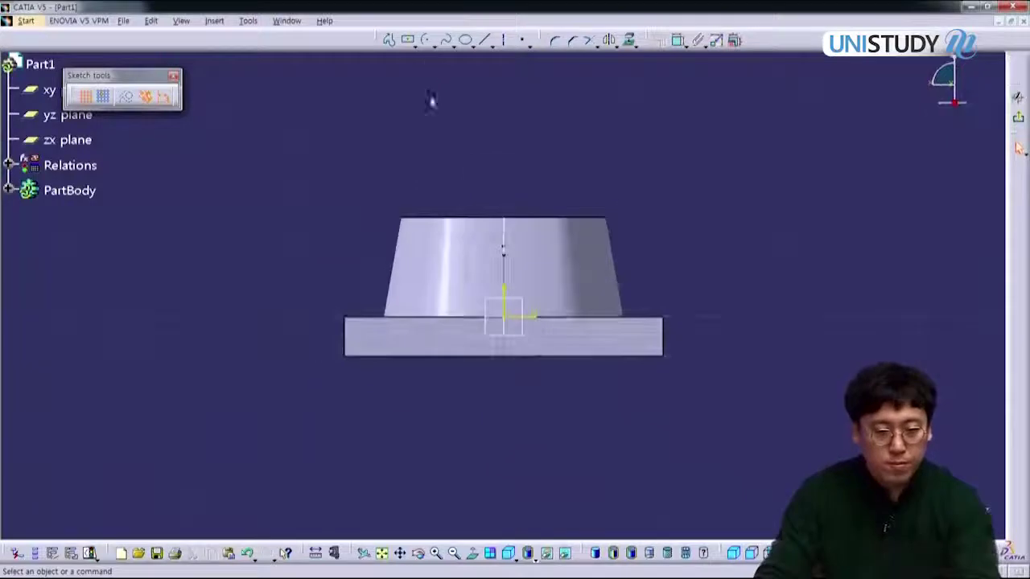
click(426, 40)
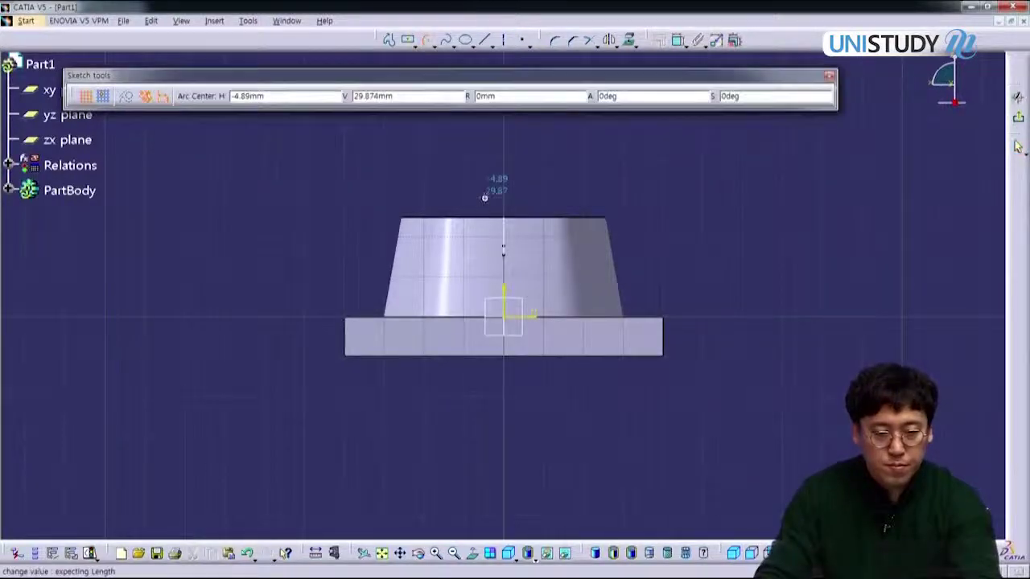
click(504, 491)
click(432, 278)
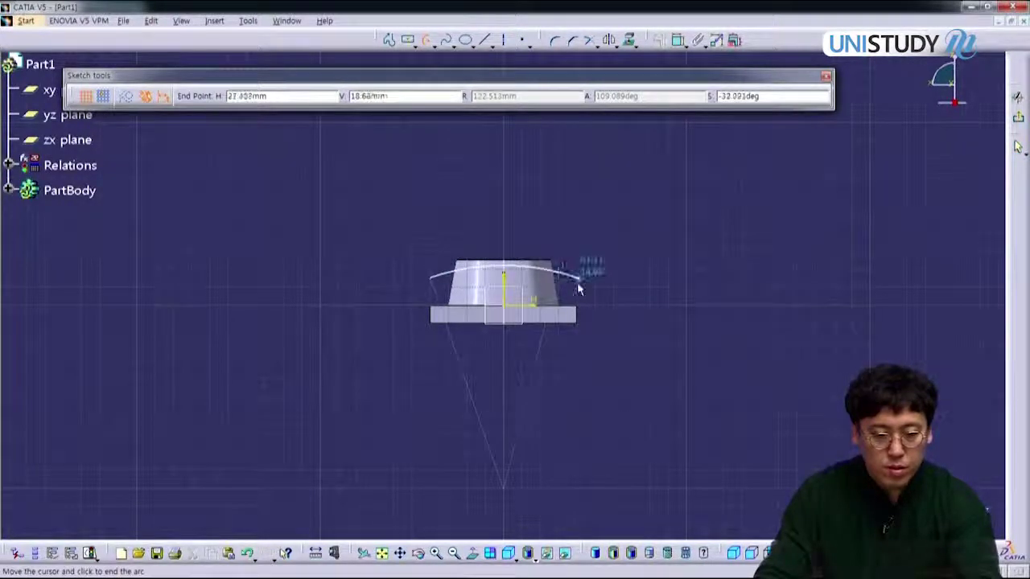
click(568, 273)
Dimension the new arc's radius and its crown height above the horizontal axis
key(c)
click(560, 229)
ctrl+middle_drag(572, 279, 543, 227)
click(552, 217)
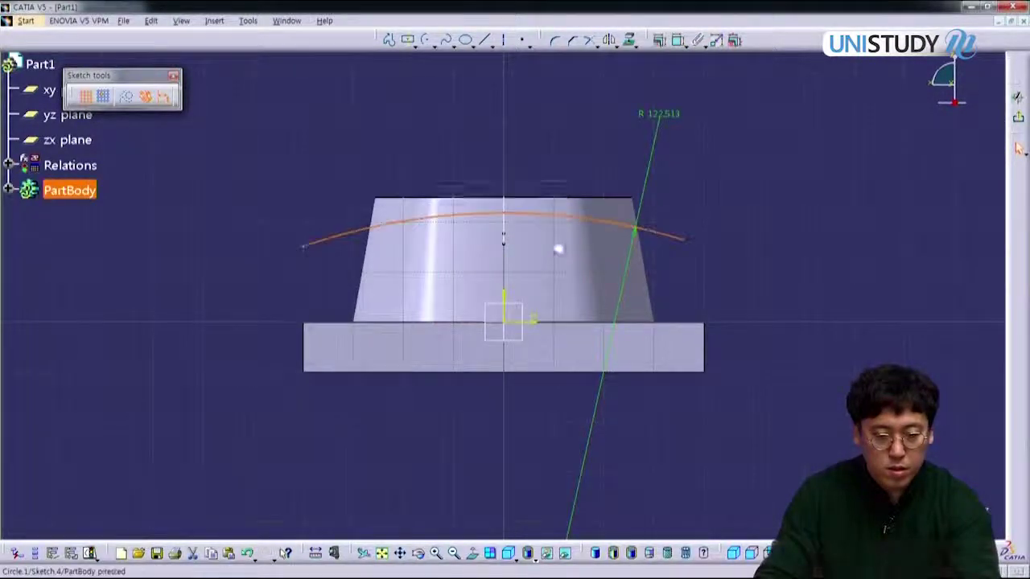
click(537, 322)
Set the zx-plane arc's crown height to 25 mm and its radius to 150 mm
double_click(765, 290)
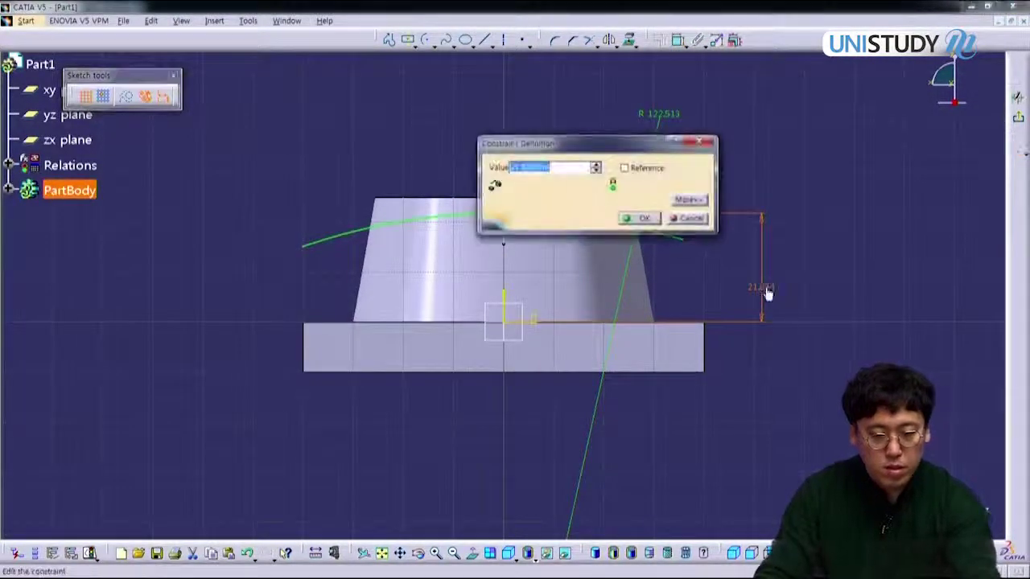
text(25)
key(Return)
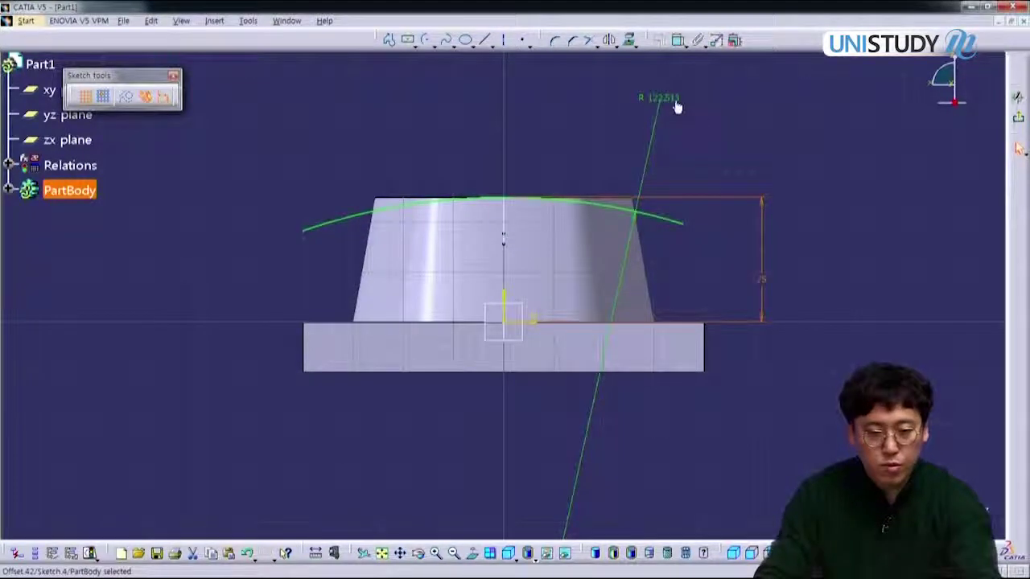
double_click(674, 102)
text(150)
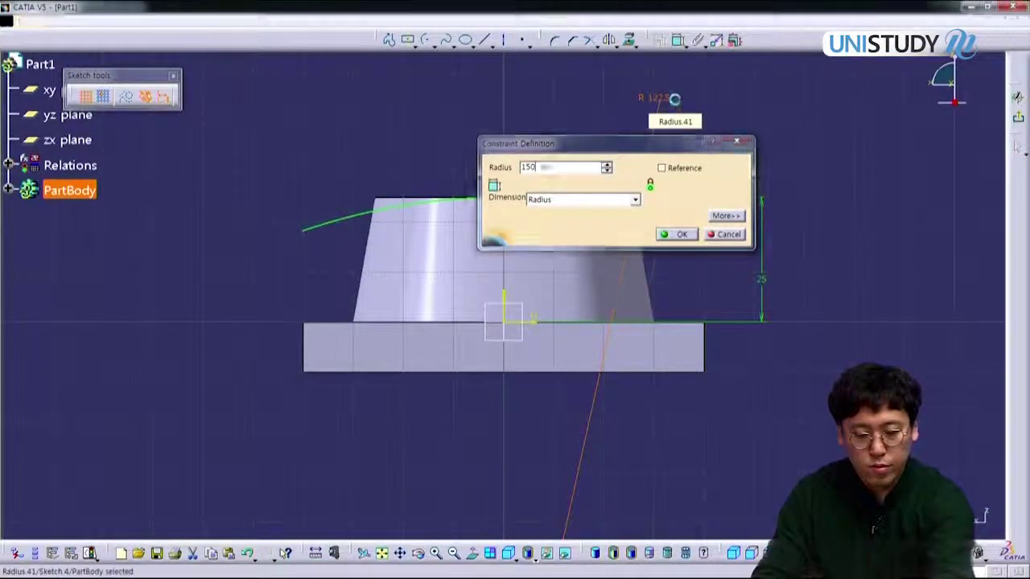
key(Return)
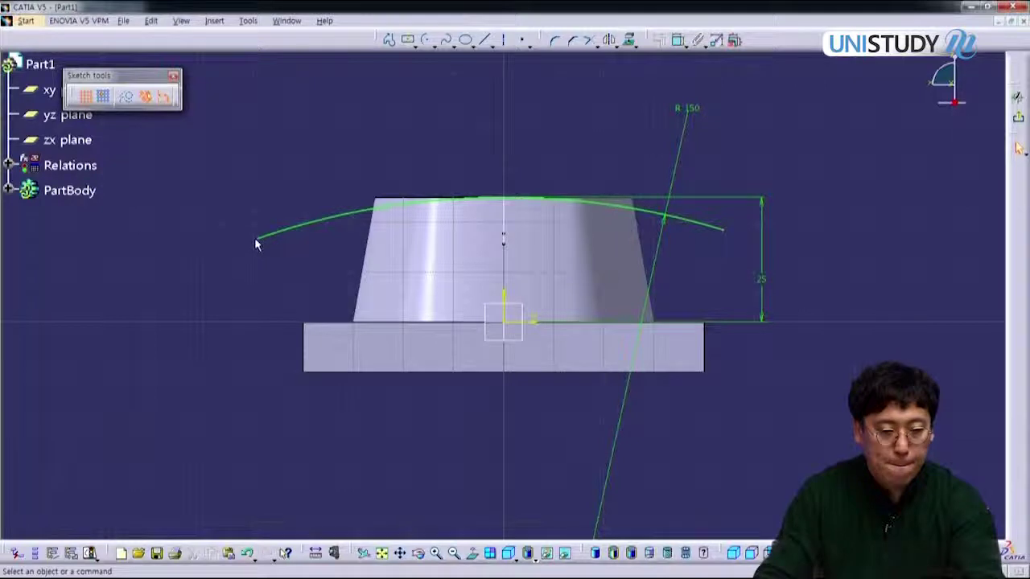
Shorten the R150 arc at both ends to just beyond the raised body's sides and exit the sketch
drag(258, 238, 334, 228)
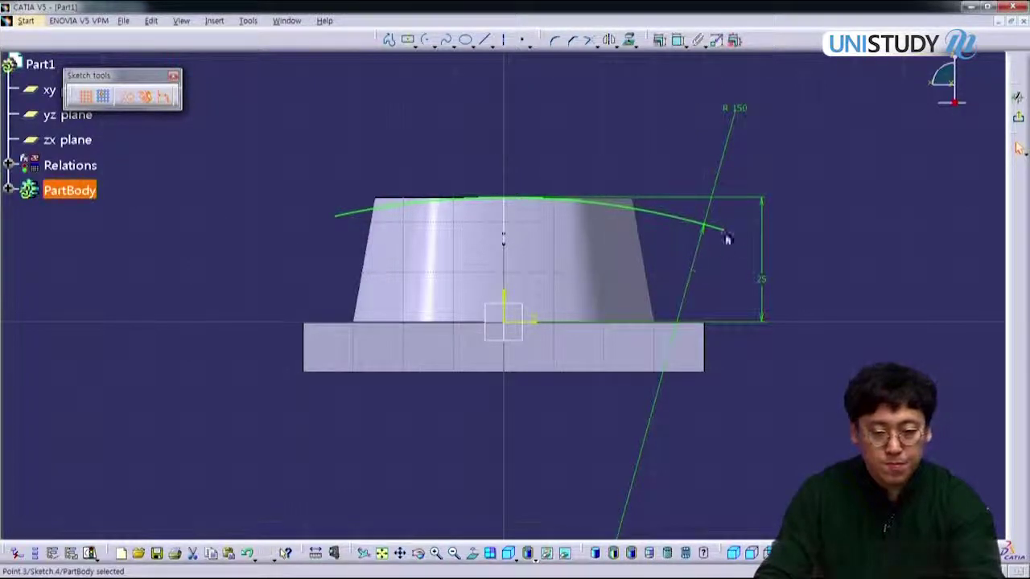
drag(732, 237, 671, 216)
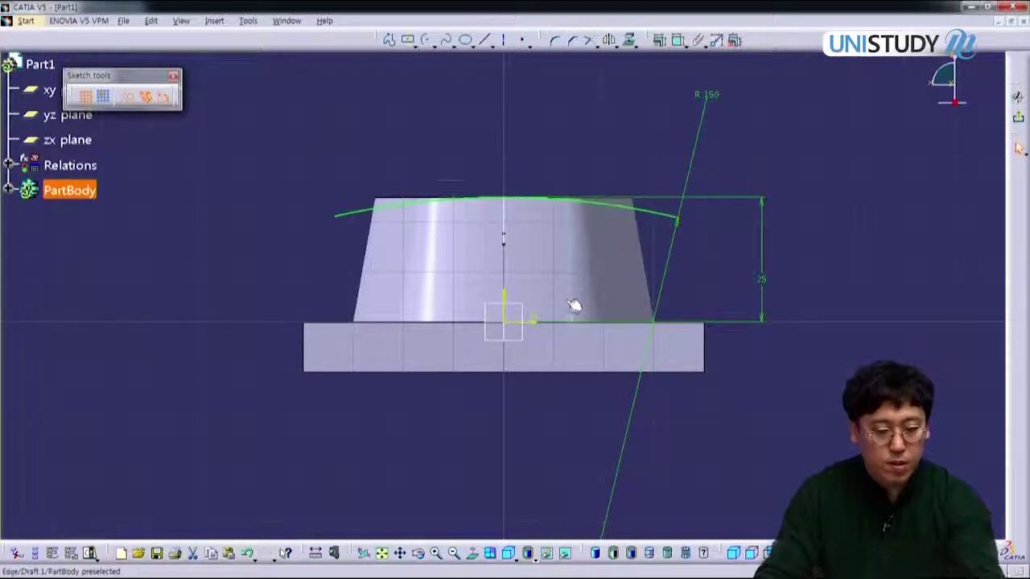
key(ctrl+e)
middle_drag(492, 369, 500, 273)
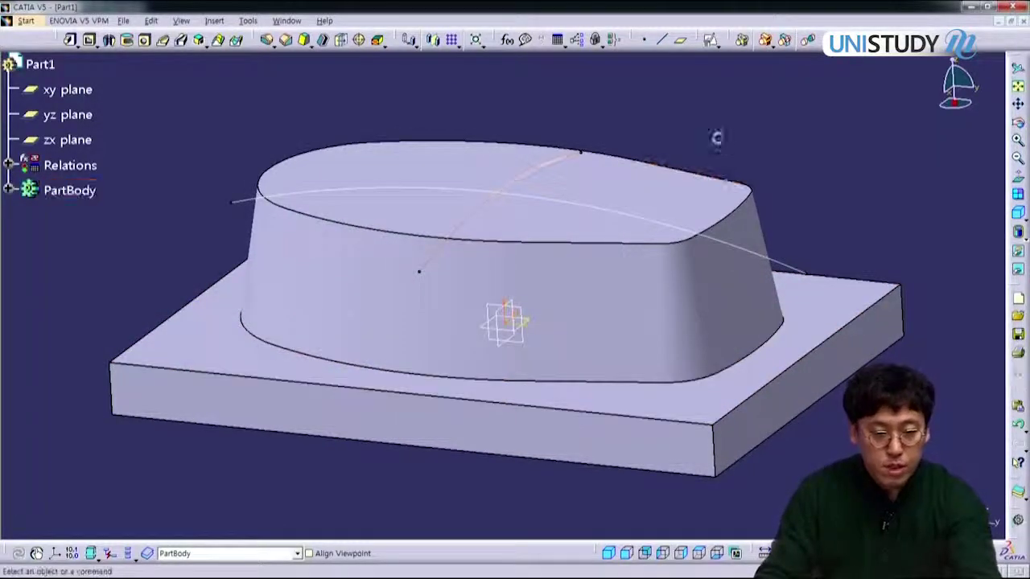
Start a Pocket from the R200 arc sketch and reverse its side so that it cuts the material above the arc
click(91, 40)
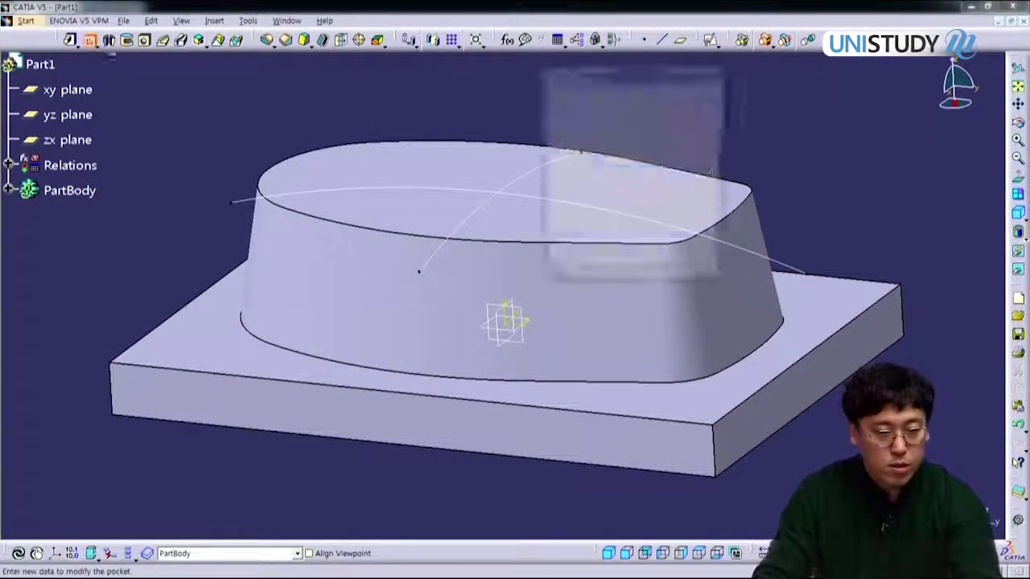
click(422, 189)
mouse_move(420, 185)
middle_down()
mouse_move(355, 276)
mouse_move(457, 282)
middle_up()
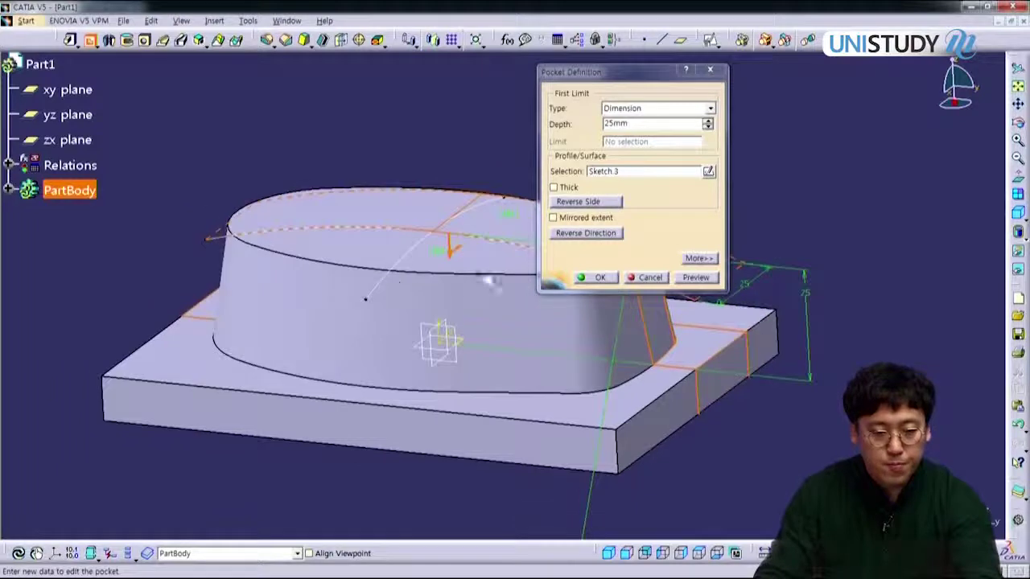
click(614, 202)
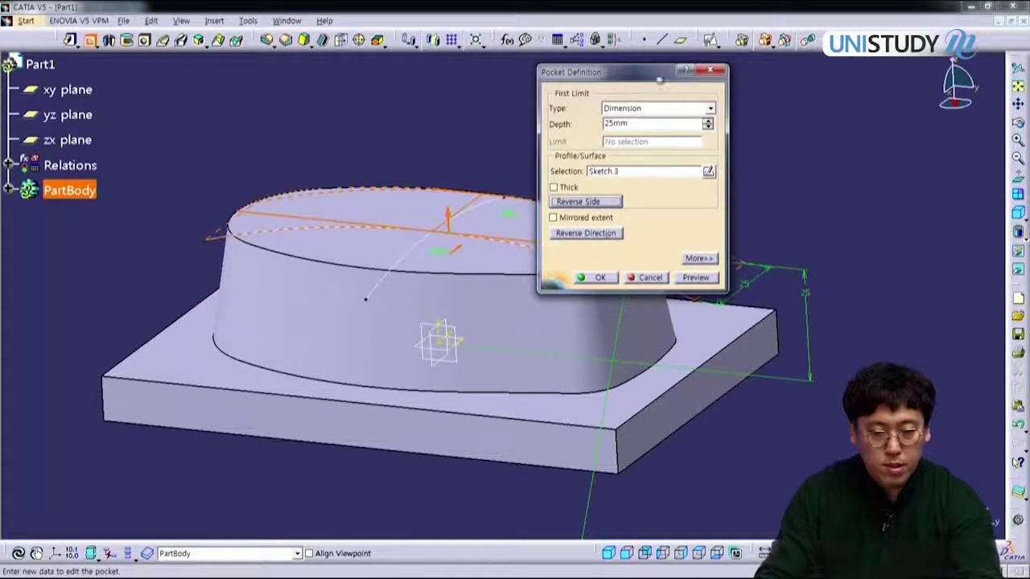
drag(652, 77, 841, 74)
Set both limits of the R200 arc's pocket to Up to next and create the cut
click(839, 104)
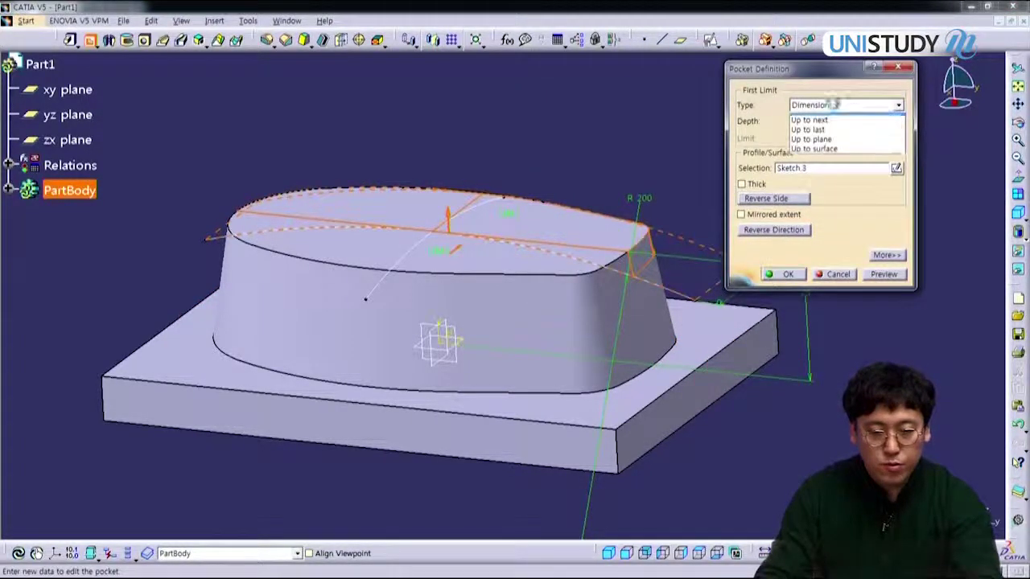
click(809, 127)
click(885, 254)
middle_drag(632, 270, 500, 279)
drag(779, 84, 664, 57)
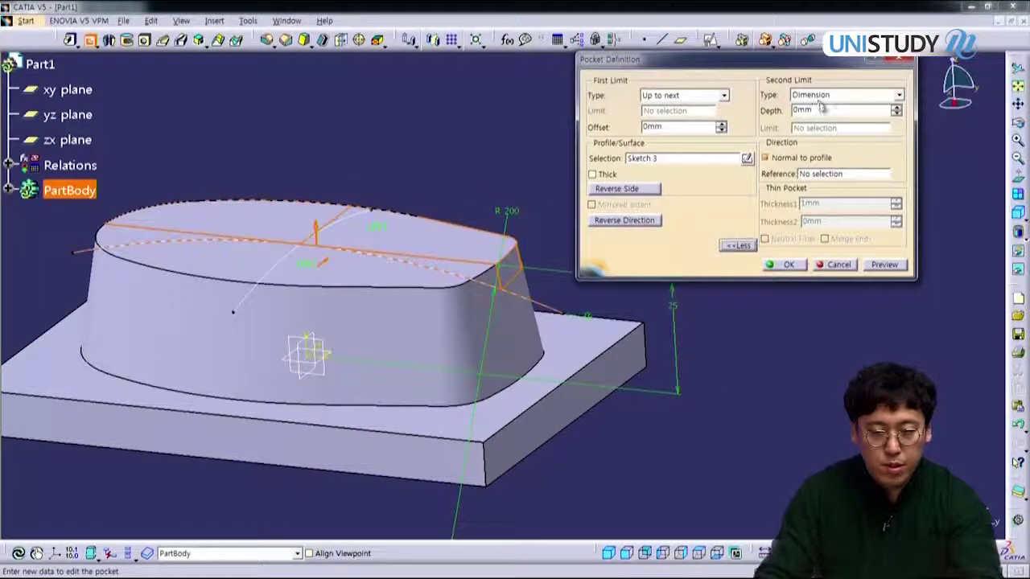
click(830, 95)
click(824, 117)
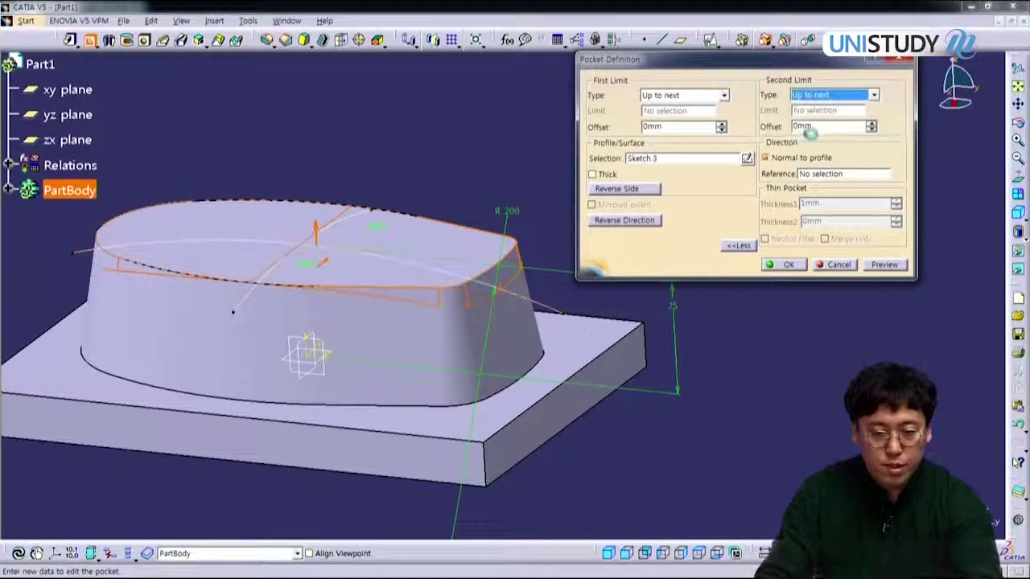
click(791, 266)
middle_drag(375, 288, 423, 231)
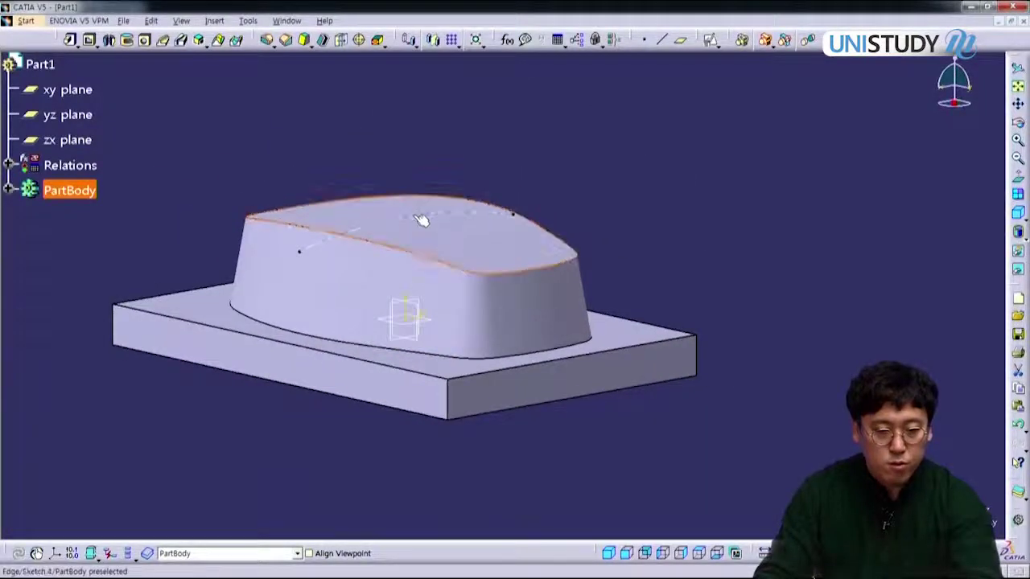
Pocket the raised body above the R150 arc sketch, with the side reversed and both limits set to Up to next
click(88, 42)
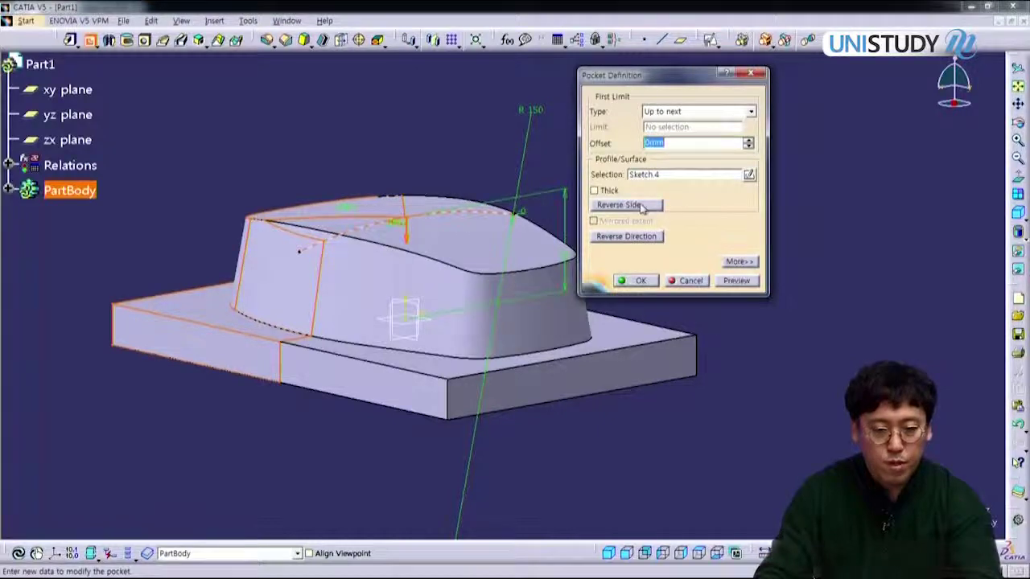
middle_drag(425, 260, 498, 241)
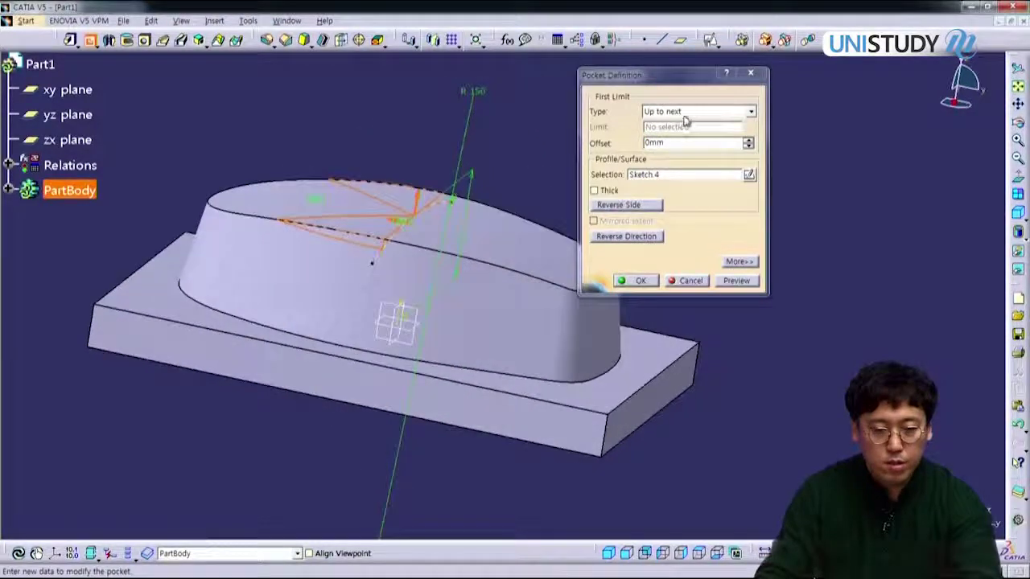
click(736, 262)
click(816, 111)
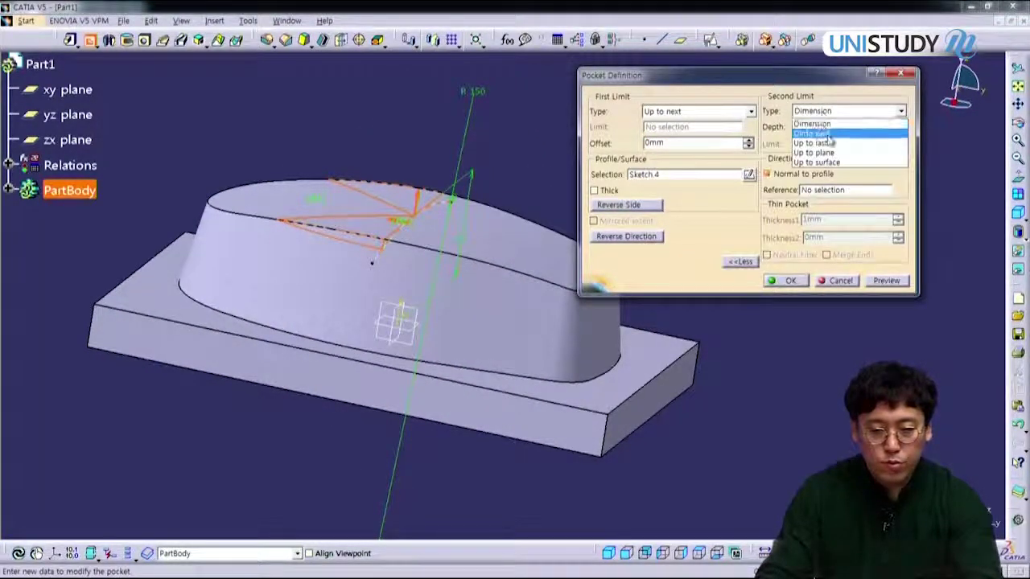
click(813, 133)
click(791, 281)
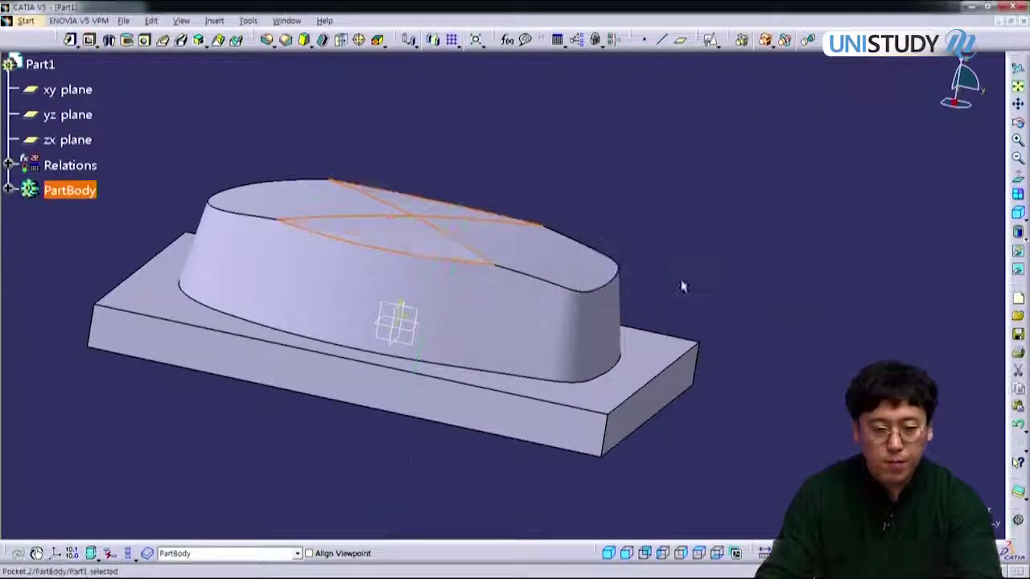
mouse_move(467, 271)
middle_down()
mouse_move(644, 300)
mouse_move(536, 260)
mouse_move(524, 304)
mouse_move(529, 246)
mouse_move(630, 245)
mouse_move(501, 269)
mouse_move(519, 228)
mouse_move(503, 233)
middle_up()
Compare the pocketed top with the PDF drawing's isometric view, examining the model from the front, from the side and at an angle
key(alt+Tab)
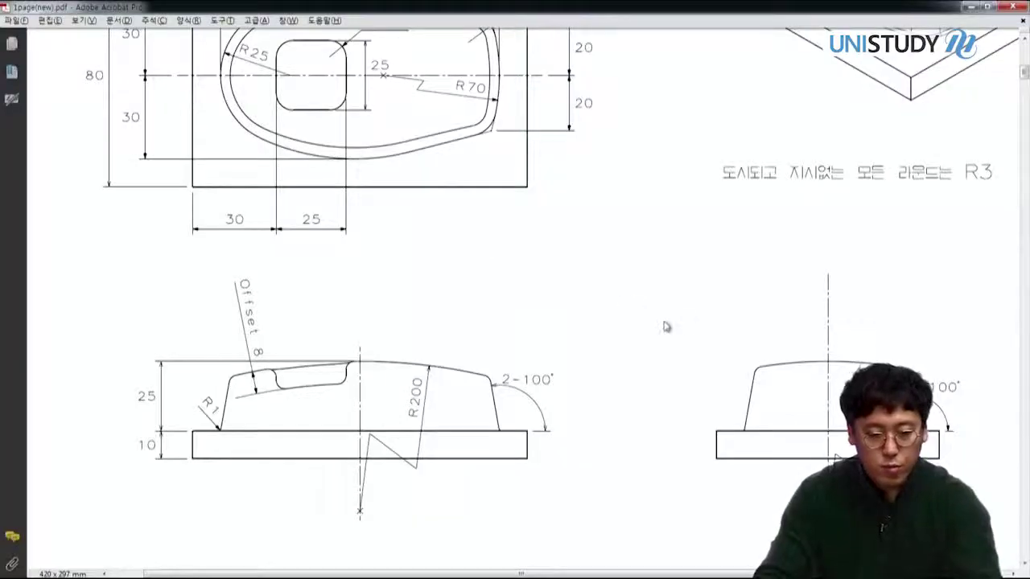
ctrl+scroll(665, 324, down, 2)
ctrl+scroll(787, 138, up, 2)
ctrl+scroll(788, 138, up, 1)
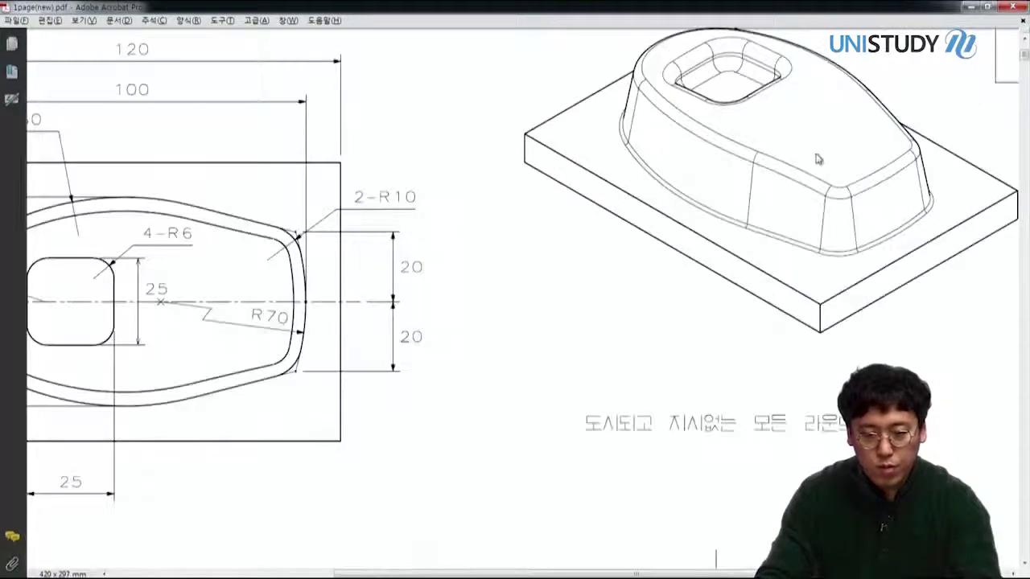
key(alt+Tab)
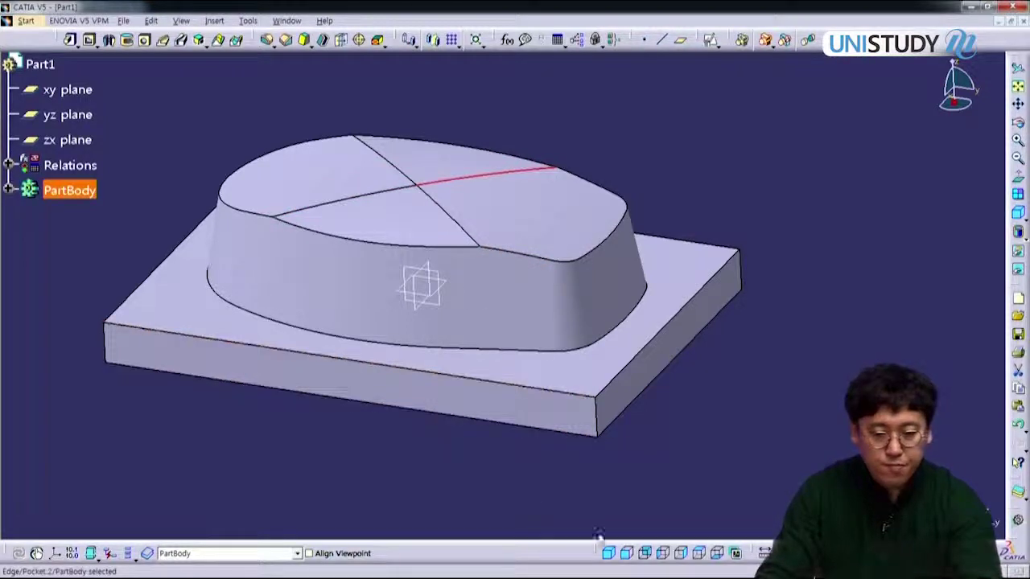
click(627, 553)
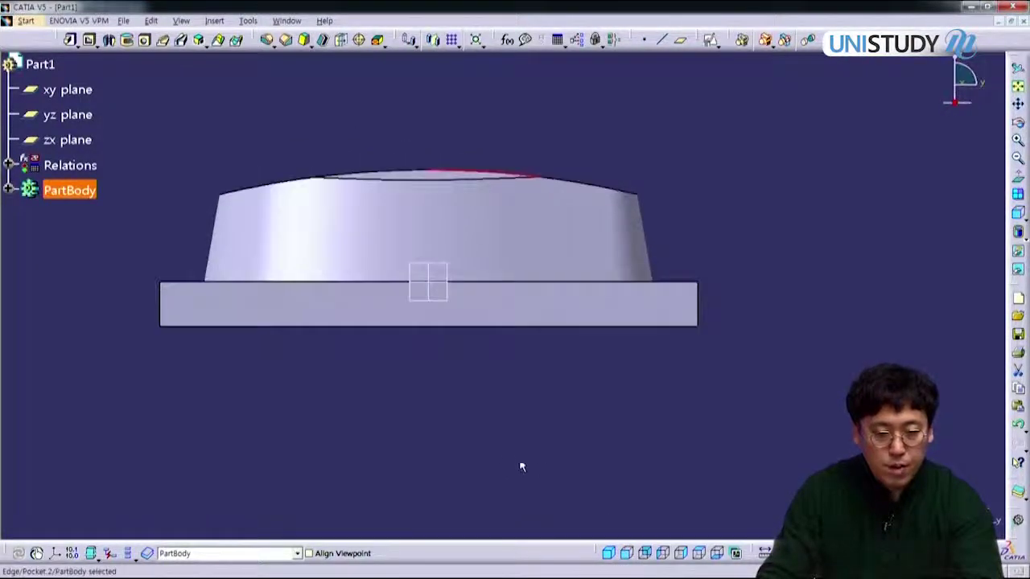
ctrl+middle_drag(501, 465, 496, 400)
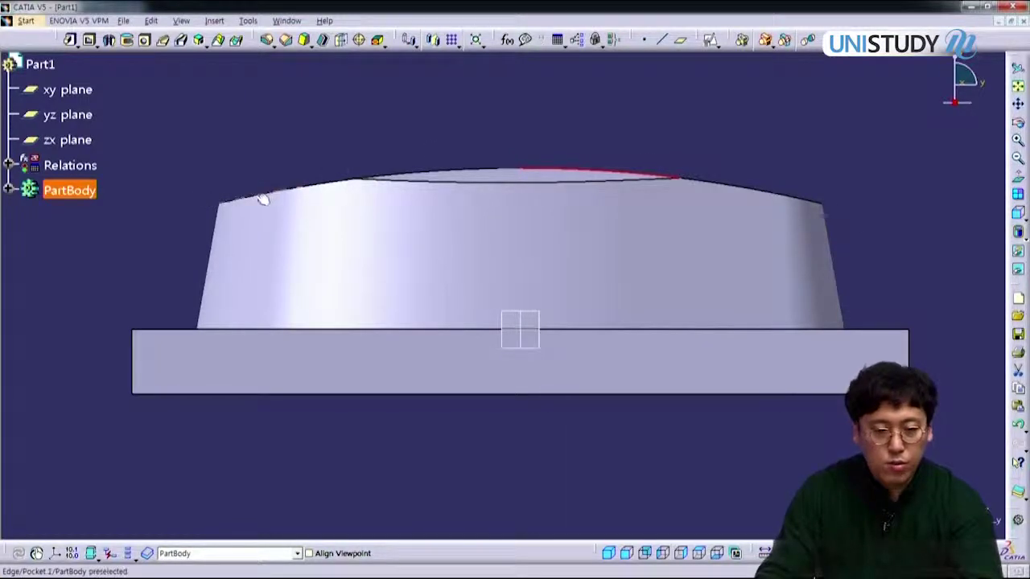
click(681, 554)
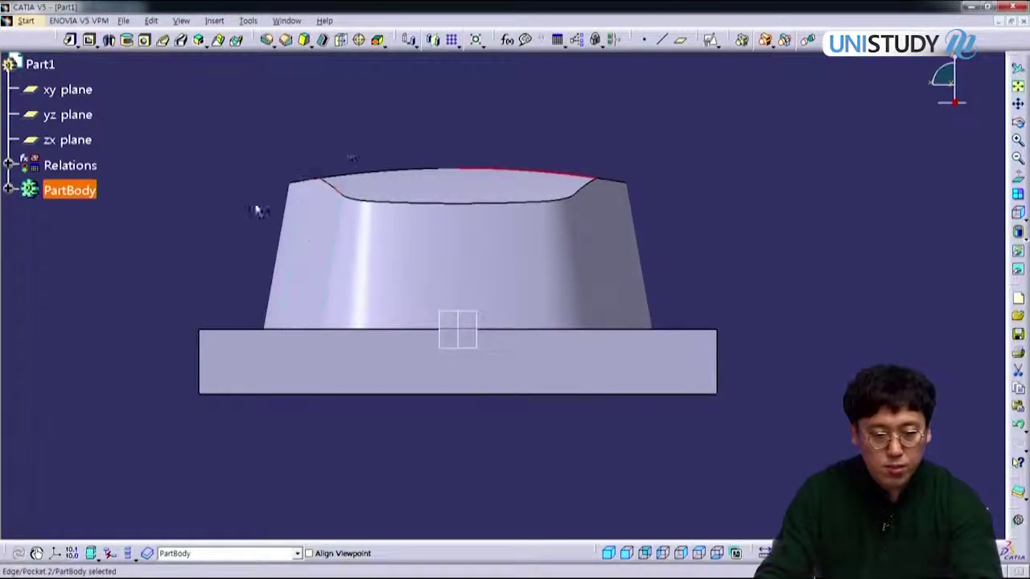
ctrl+middle_drag(358, 207, 571, 281)
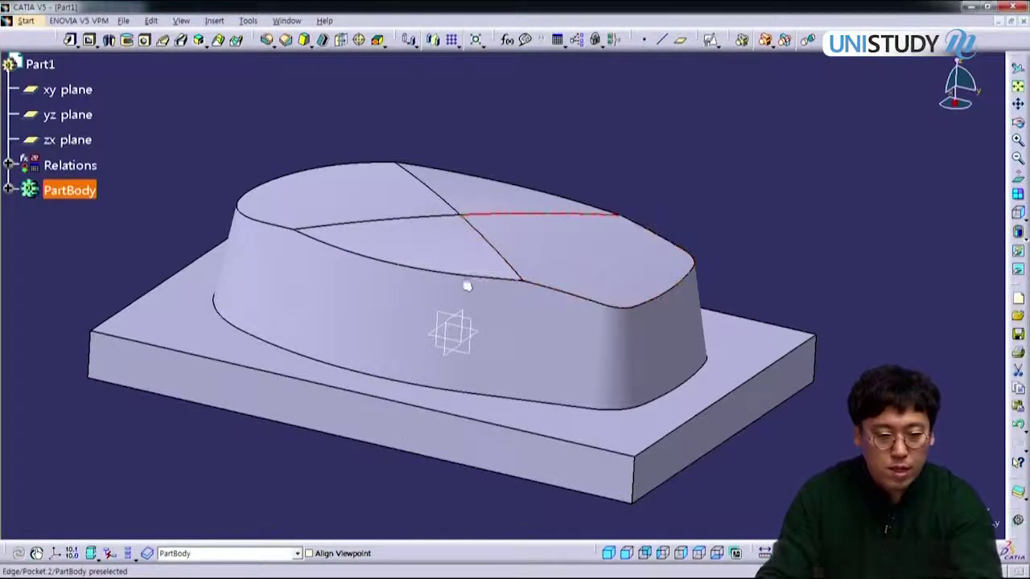
middle_drag(442, 277, 488, 287)
key(alt+Tab)
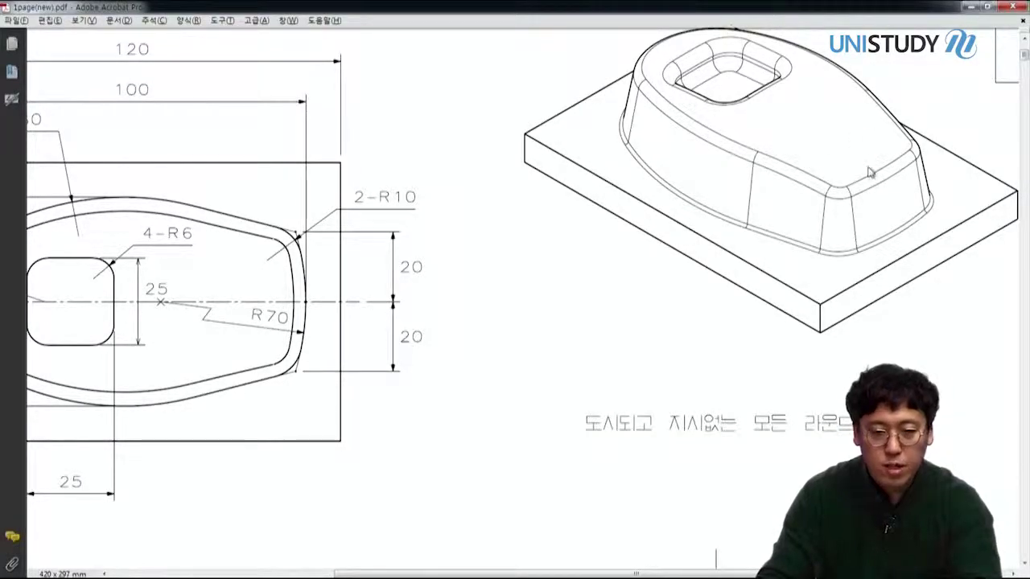
key(alt+Tab)
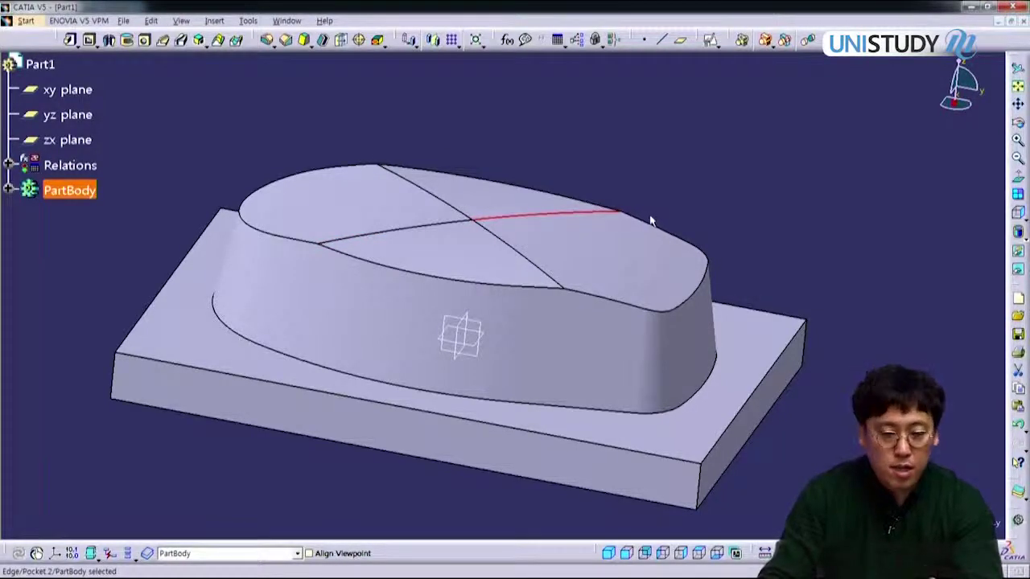
Delete both pockets from the part body, keeping their arc sketches
click(9, 190)
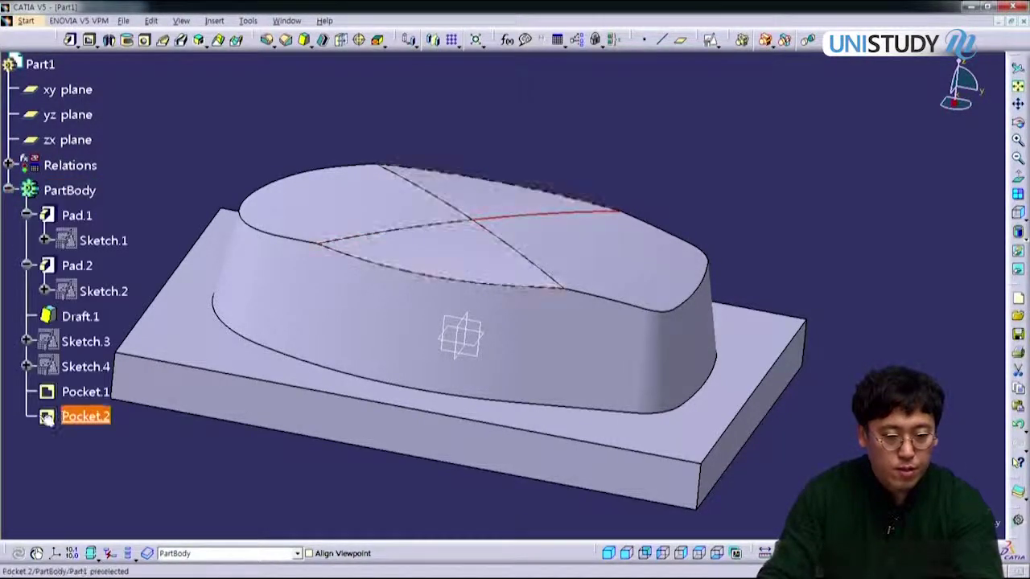
key(Delete)
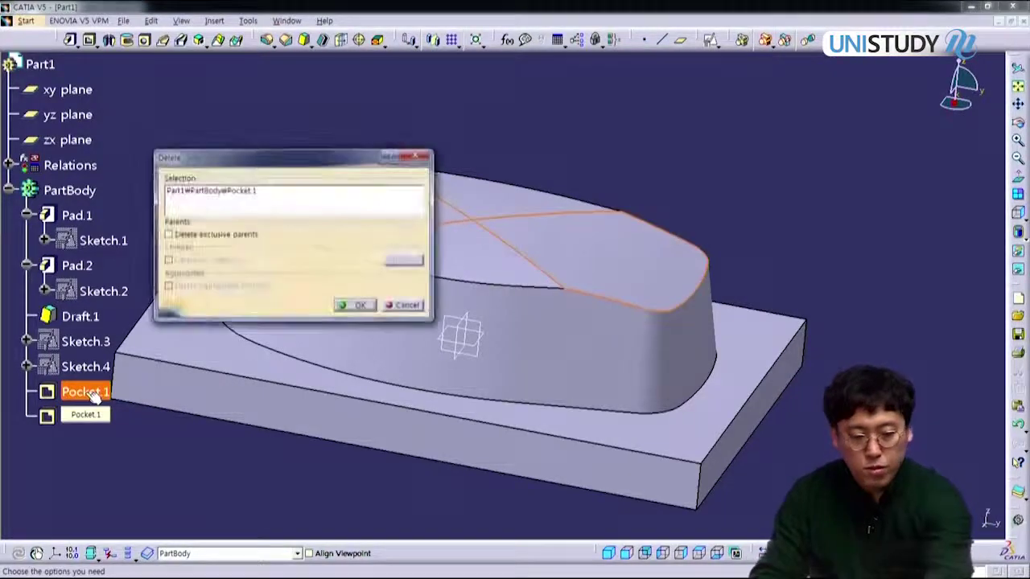
key(Return)
click(86, 393)
key(Delete)
key(Return)
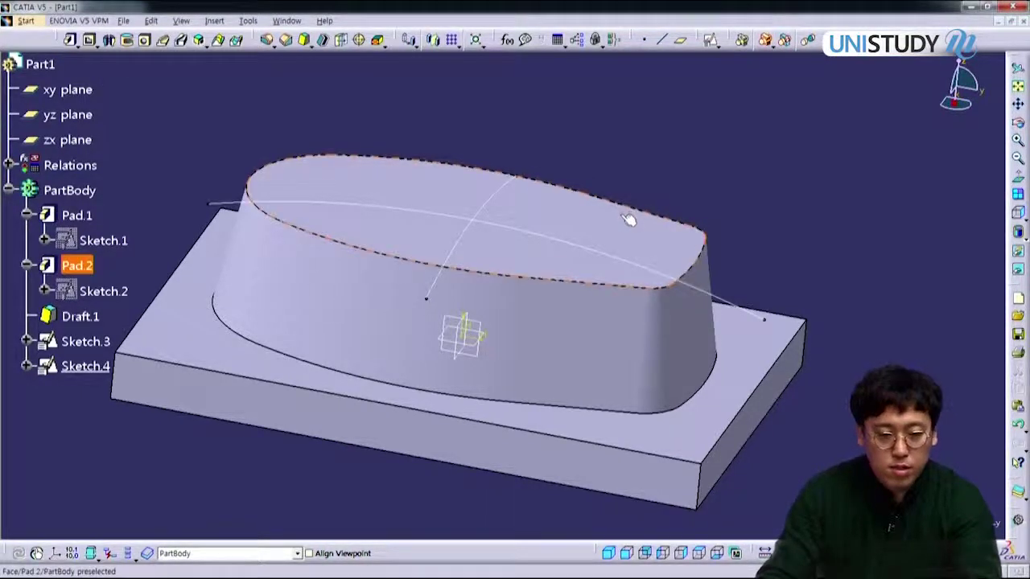
Try a Slot with the R200 arc sketch as profile and the R150 arc sketch as centre curve, and preview it
click(182, 40)
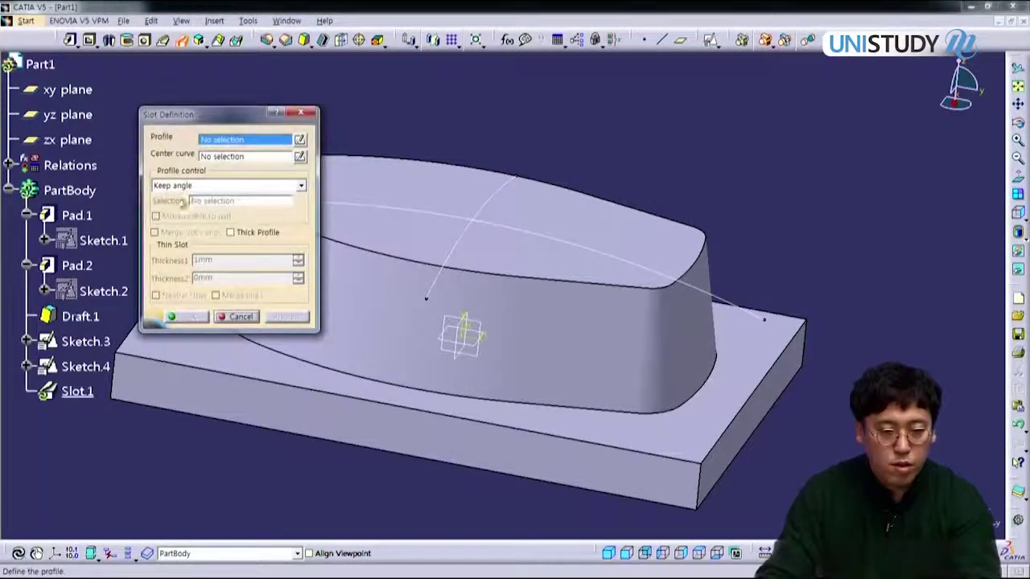
drag(212, 117, 133, 101)
middle_drag(605, 199, 591, 250)
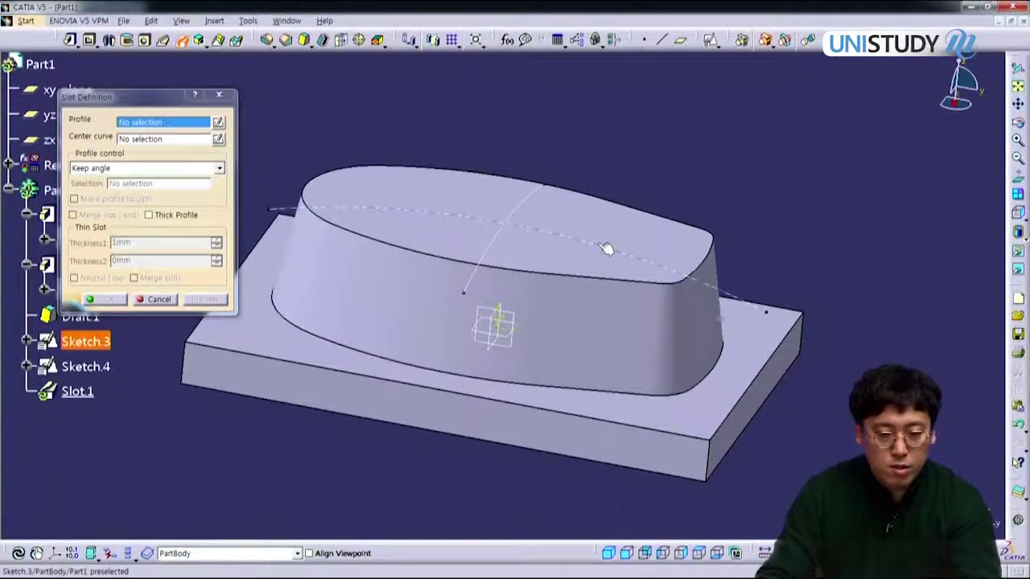
click(607, 249)
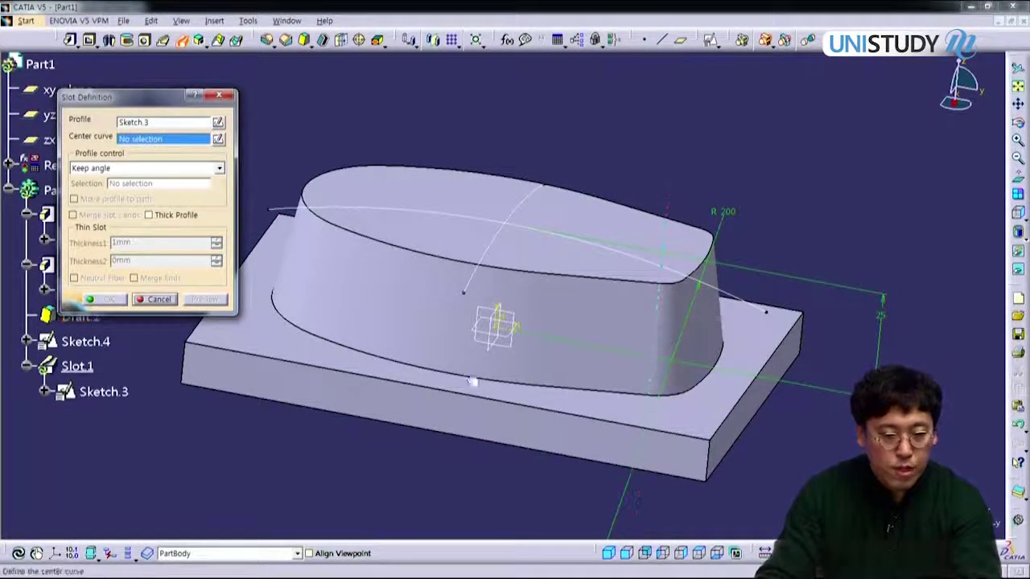
click(86, 341)
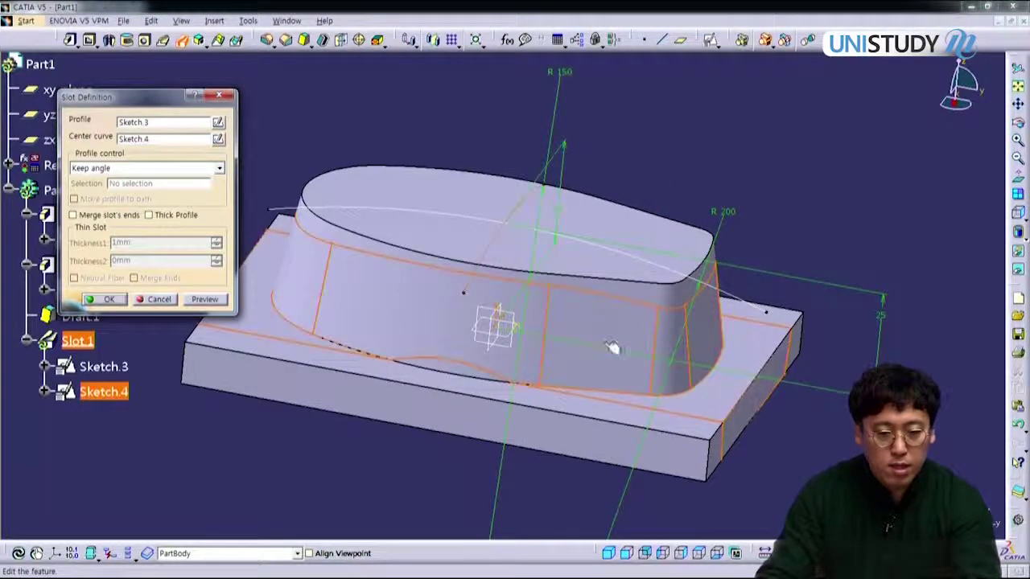
middle_drag(568, 360, 491, 320)
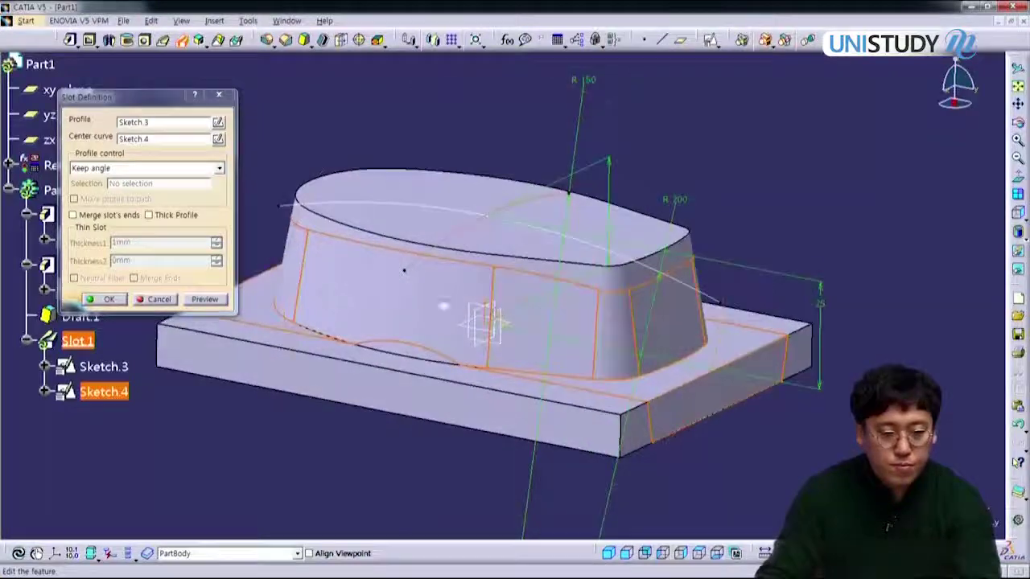
click(210, 300)
mouse_move(491, 330)
middle_down()
mouse_move(520, 253)
mouse_move(591, 235)
mouse_move(526, 243)
mouse_move(478, 321)
mouse_move(484, 369)
mouse_move(552, 352)
mouse_move(705, 345)
mouse_move(683, 356)
mouse_move(611, 354)
mouse_move(547, 301)
mouse_move(536, 249)
mouse_move(527, 341)
mouse_move(681, 338)
mouse_move(499, 338)
middle_up()
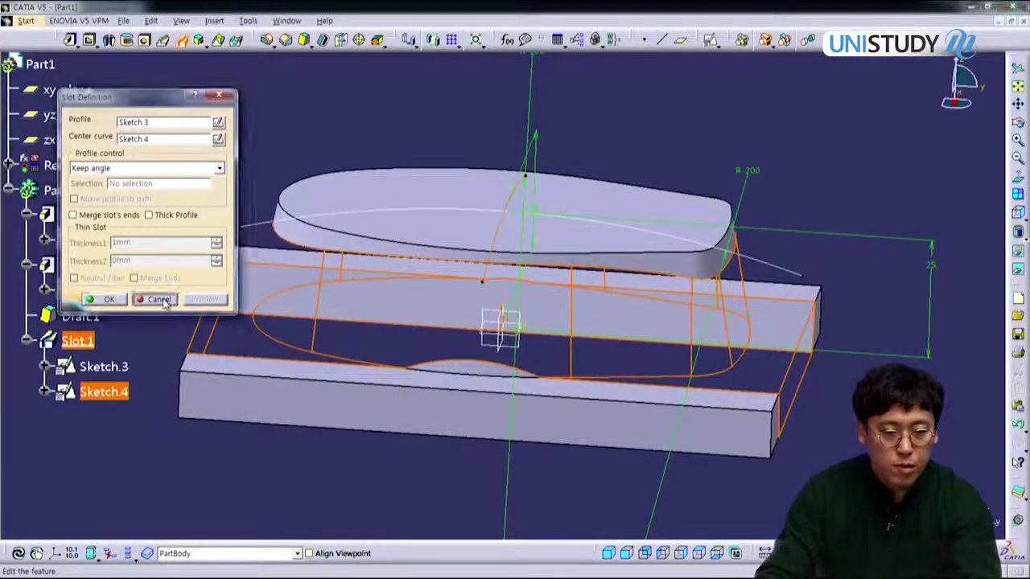
click(160, 299)
Try a Slot with the R150 arc sketch as profile and the R200 arc sketch as centre curve, and preview it
click(181, 40)
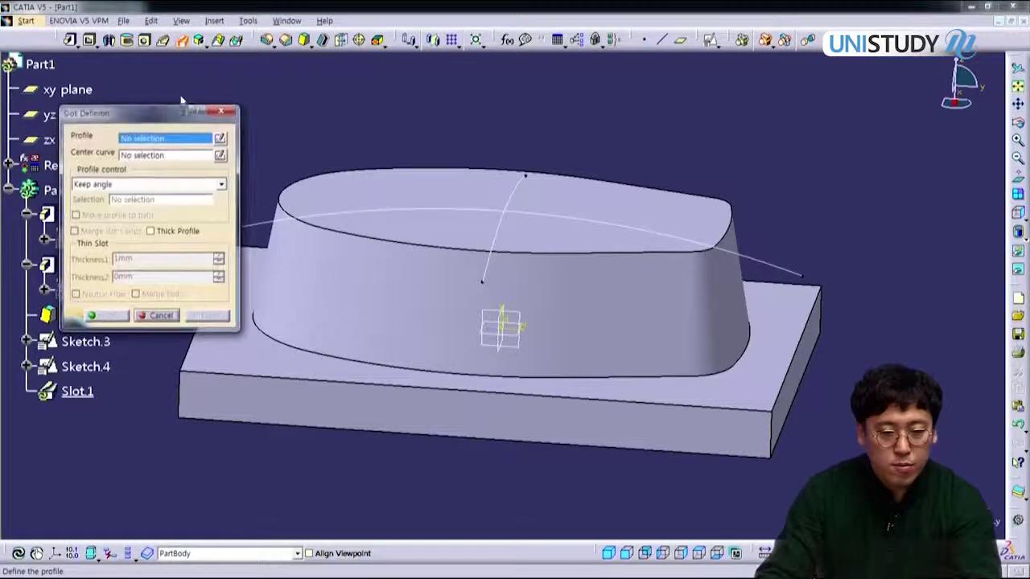
click(90, 367)
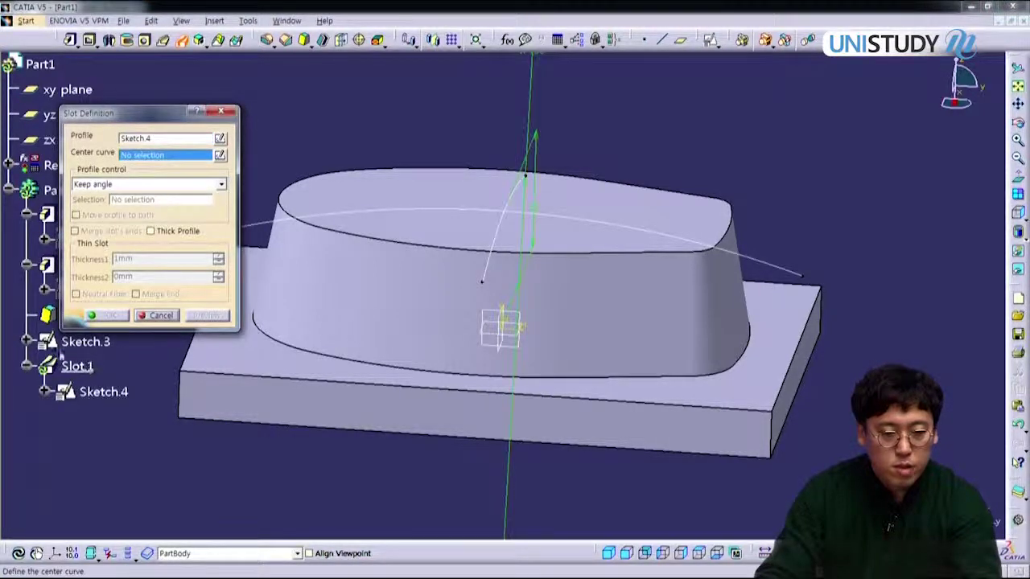
click(83, 344)
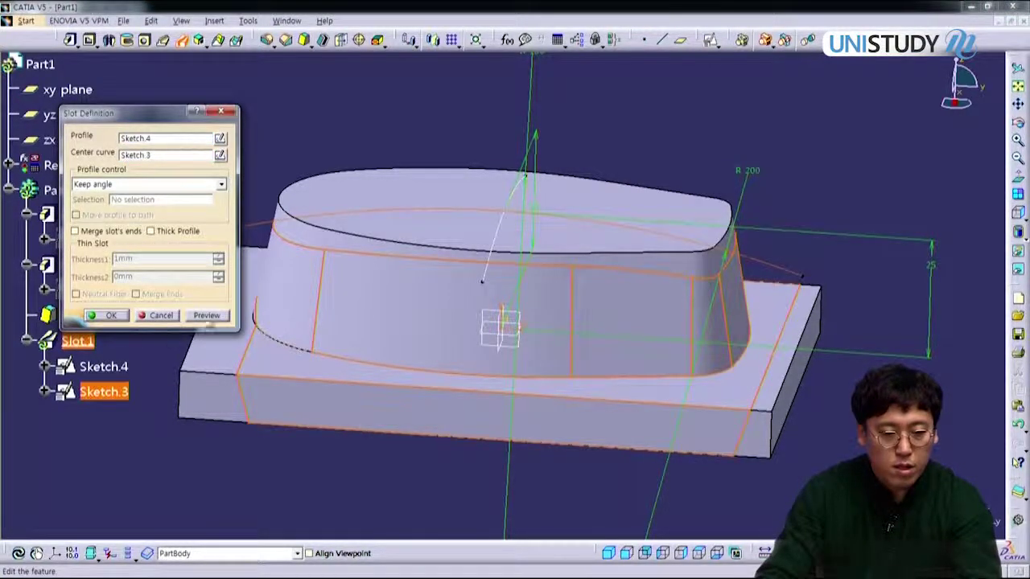
click(207, 316)
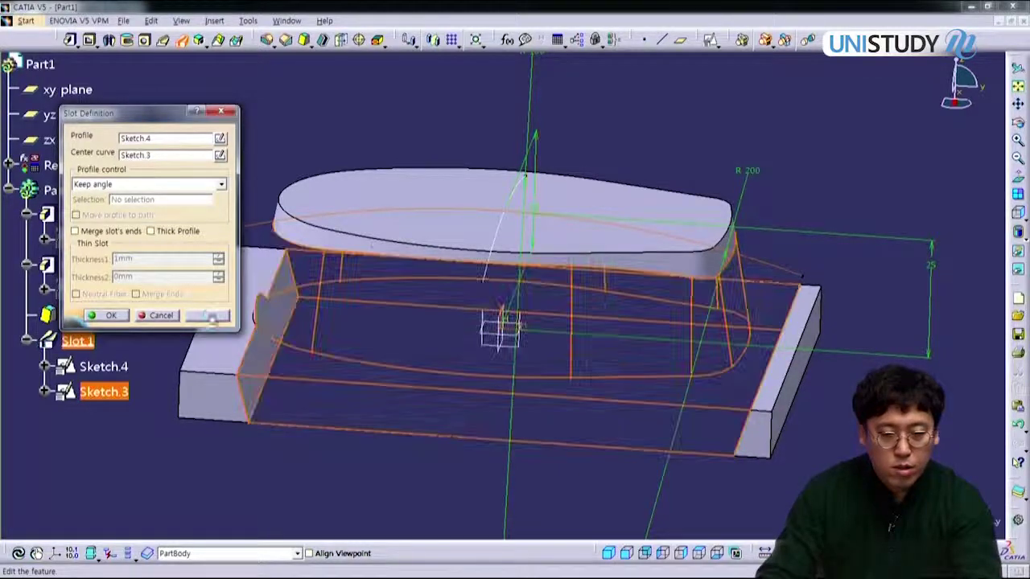
middle_drag(463, 341, 489, 341)
click(159, 315)
Close the R150 arc sketch into a profile with two vertical lines about 29 mm high and a horizontal line above the arc
middle_drag(548, 327, 444, 232)
double_click(435, 223)
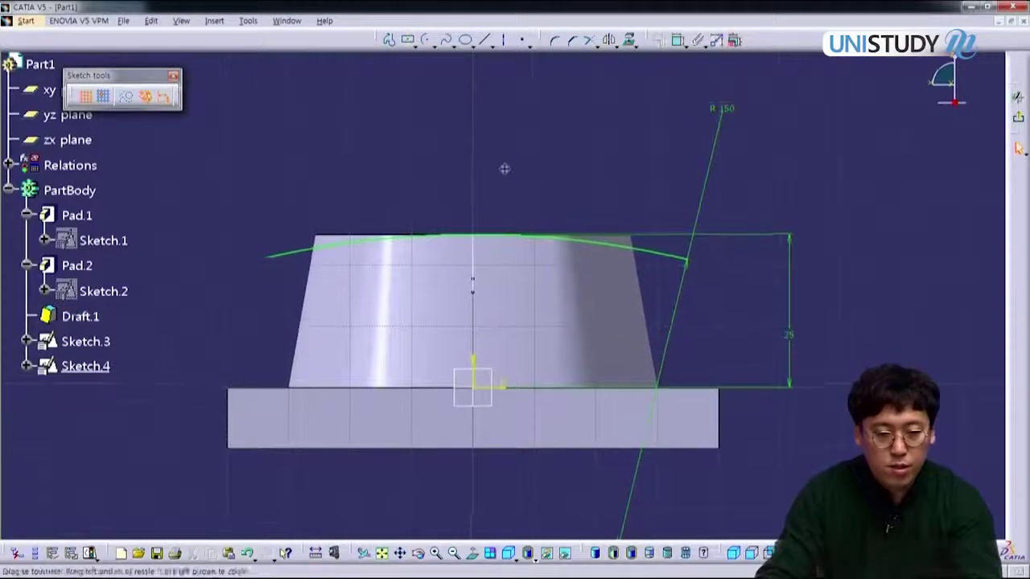
click(389, 39)
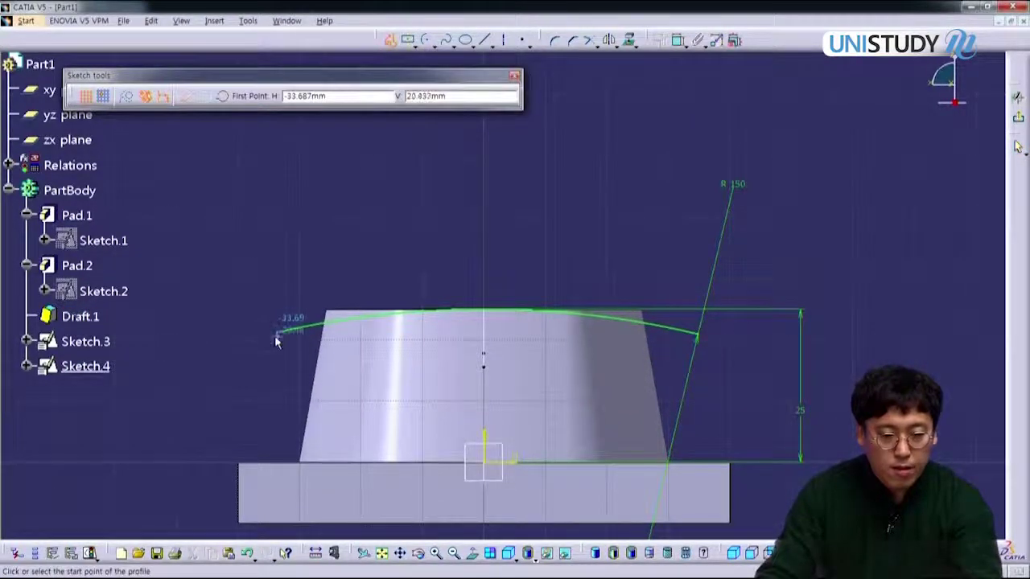
click(277, 330)
click(277, 153)
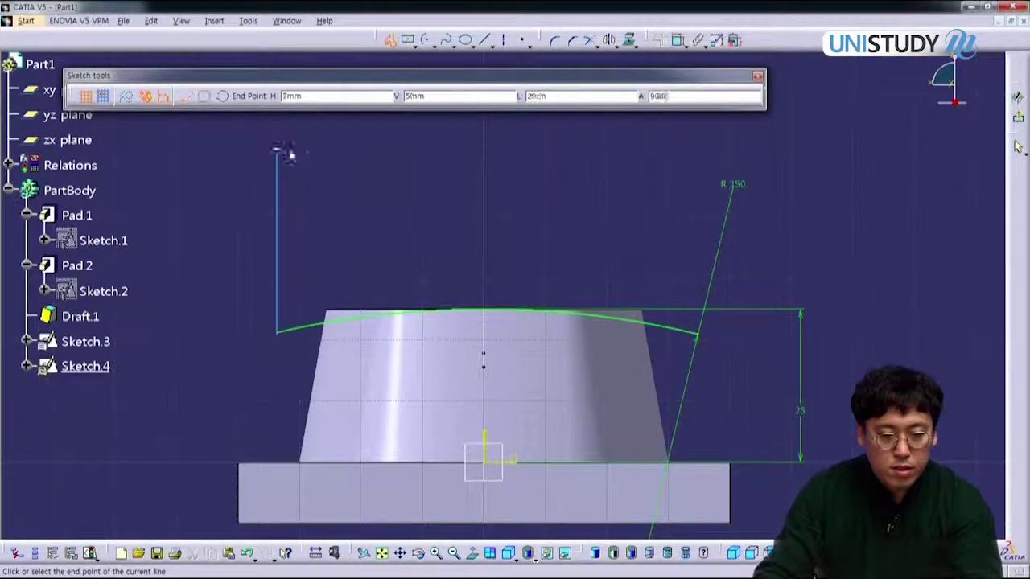
click(699, 152)
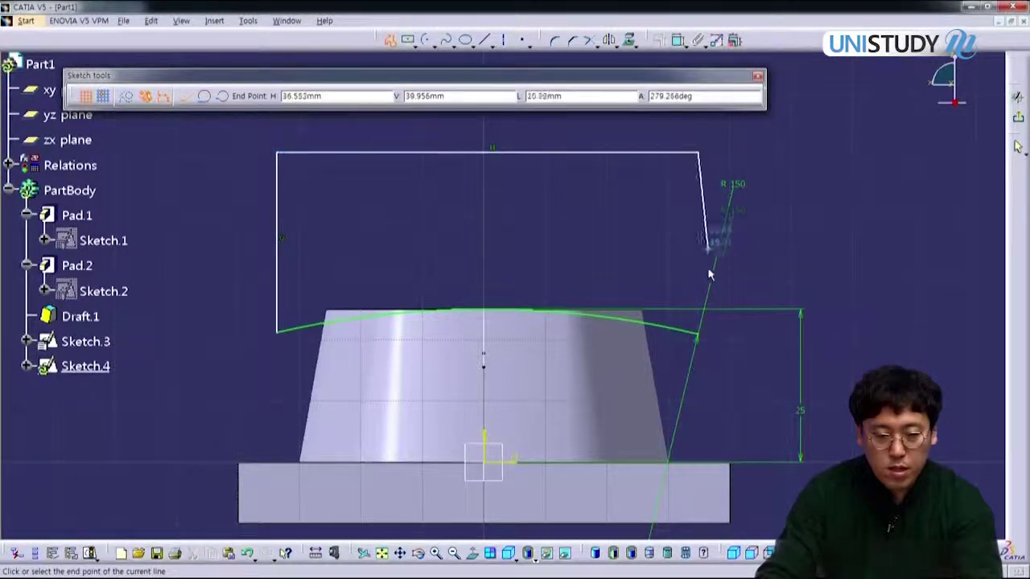
click(698, 332)
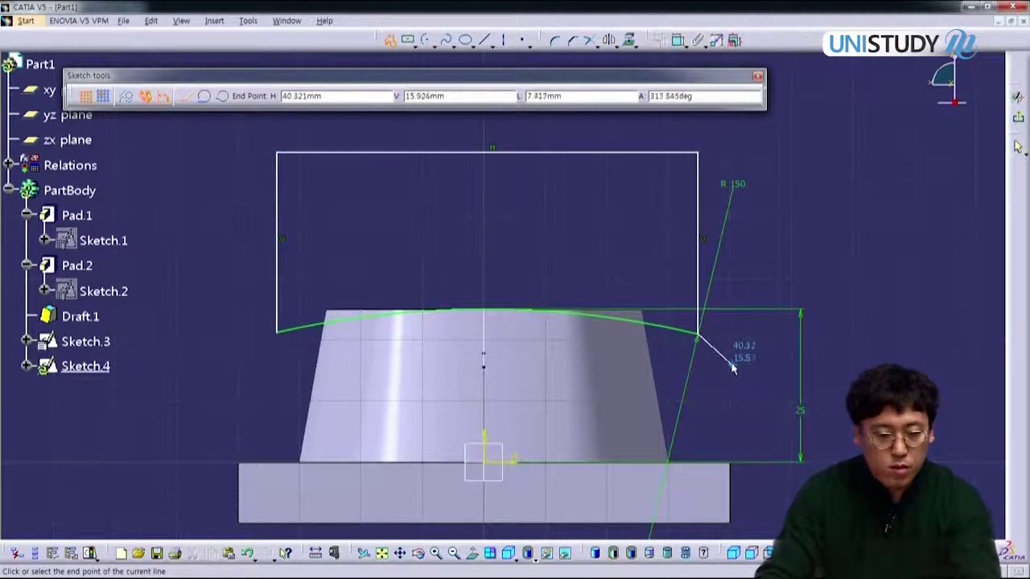
key(Escape)
key(ctrl+q)
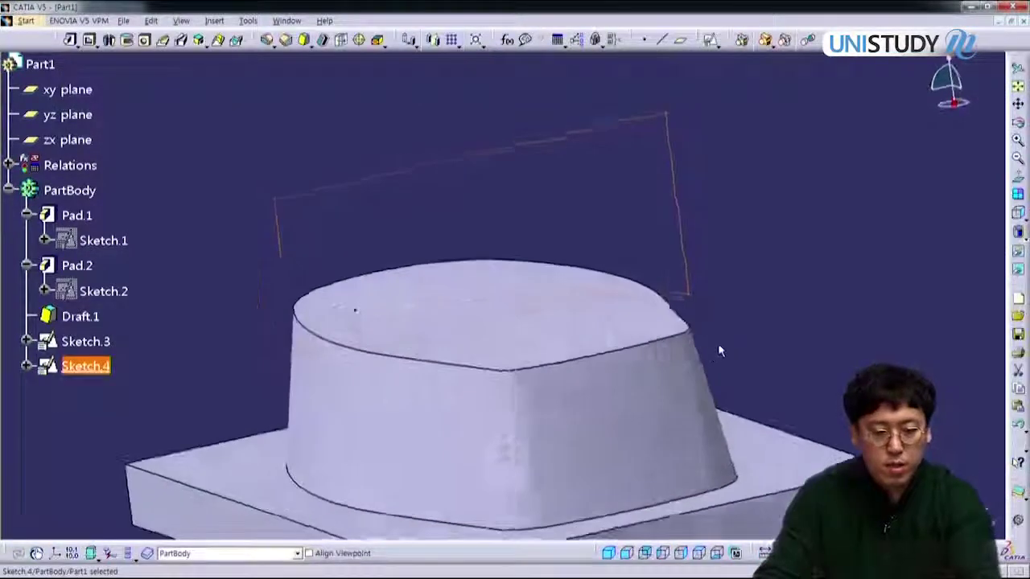
Preview a Slot that sweeps the closed R150 profile along the R200 arc sketch as centre curve
middle_drag(718, 342, 729, 305)
middle_drag(524, 354, 610, 366)
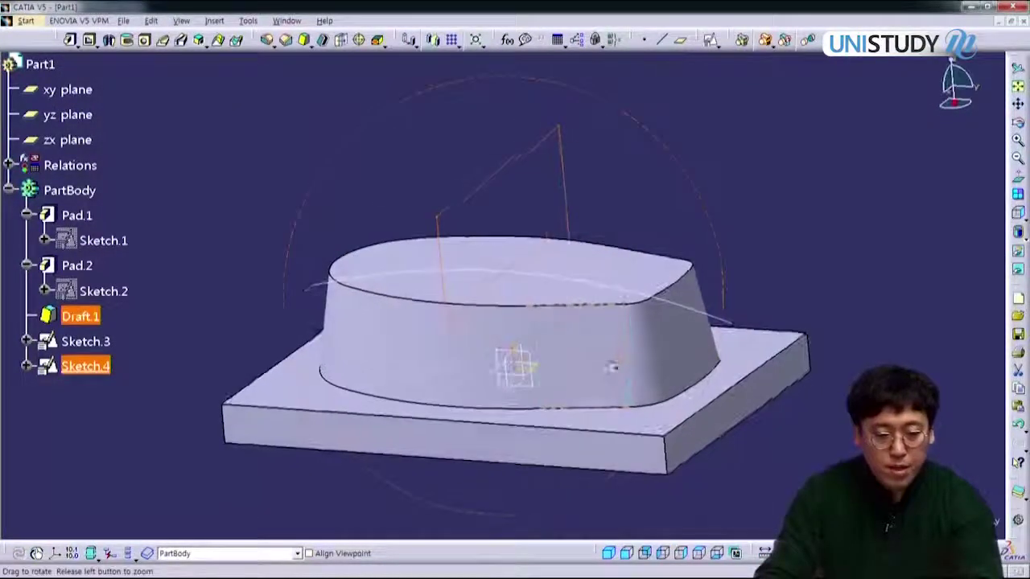
click(182, 40)
click(449, 211)
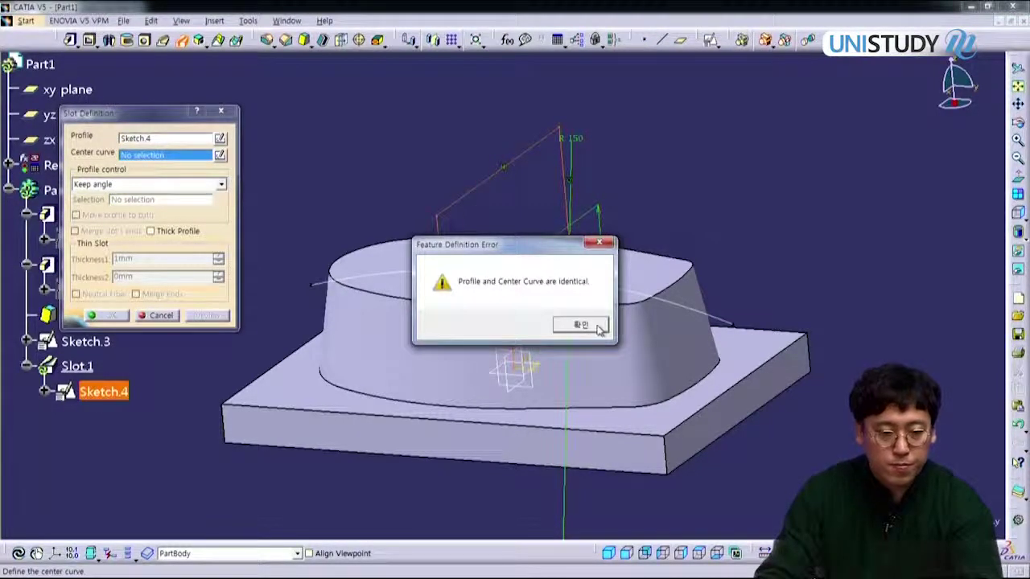
click(600, 327)
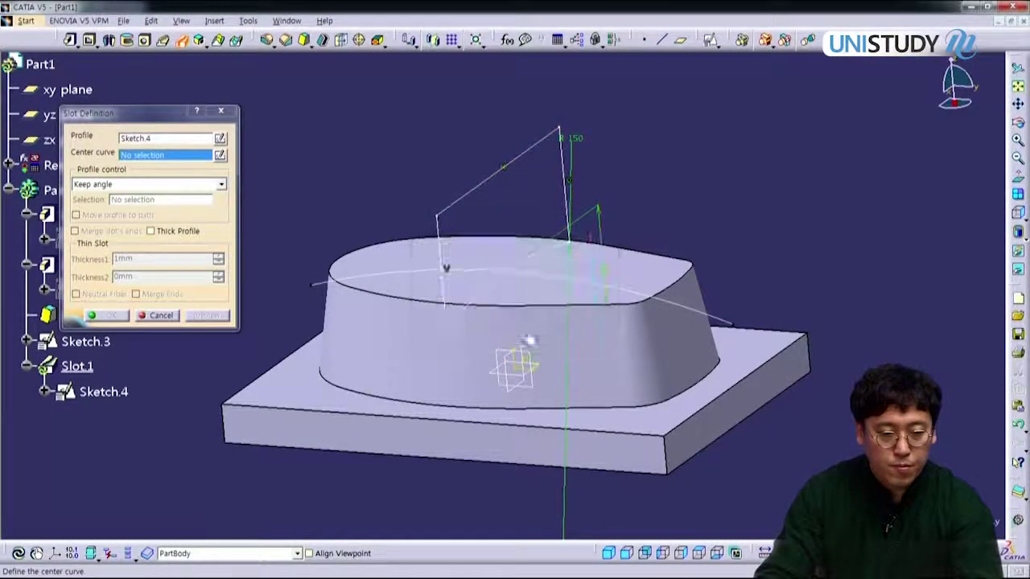
click(394, 278)
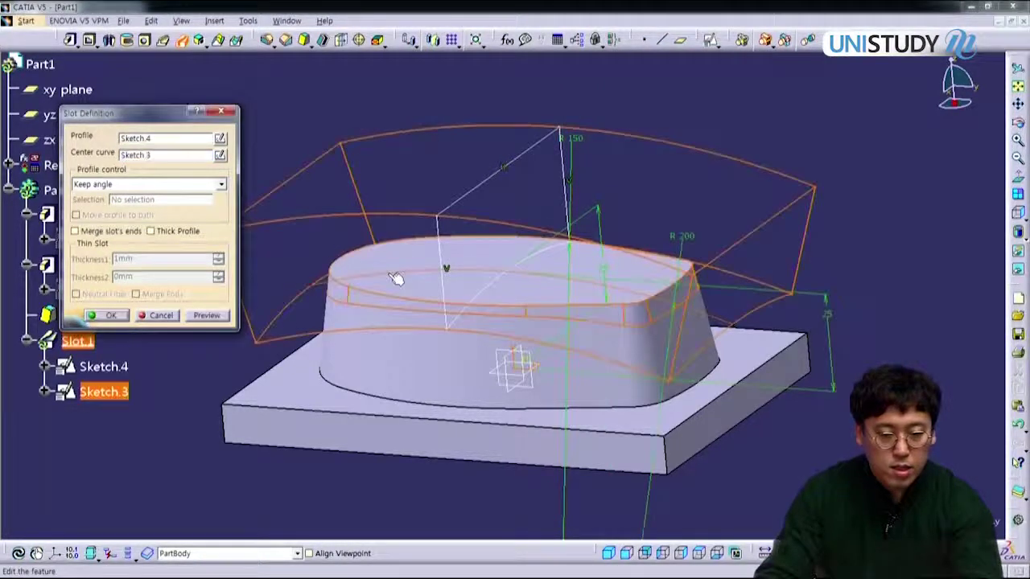
click(206, 315)
middle_drag(451, 266, 561, 347)
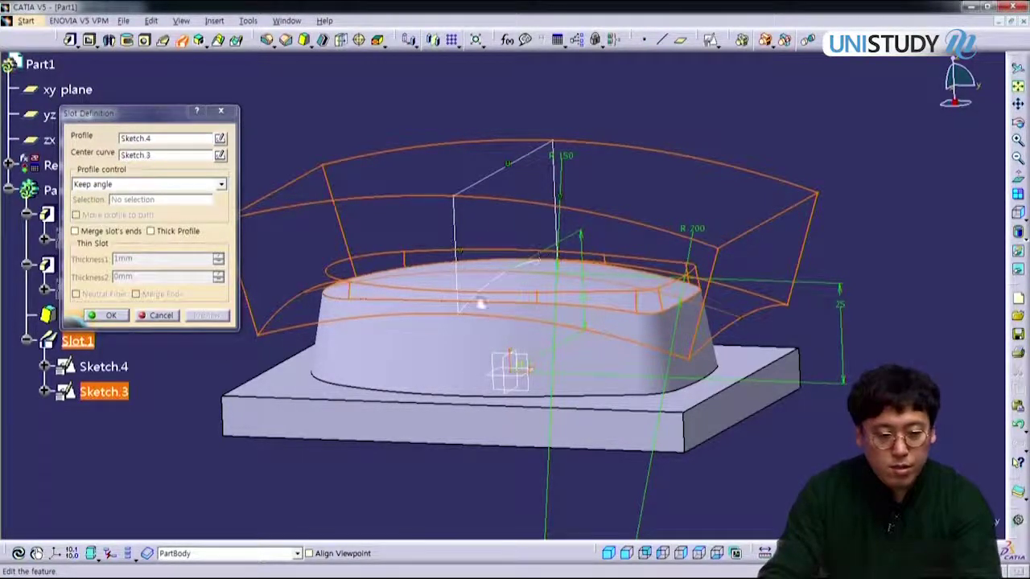
Switch to the PDF drawing and examine the crown arcs in the front and side views against the isometric view
click(170, 567)
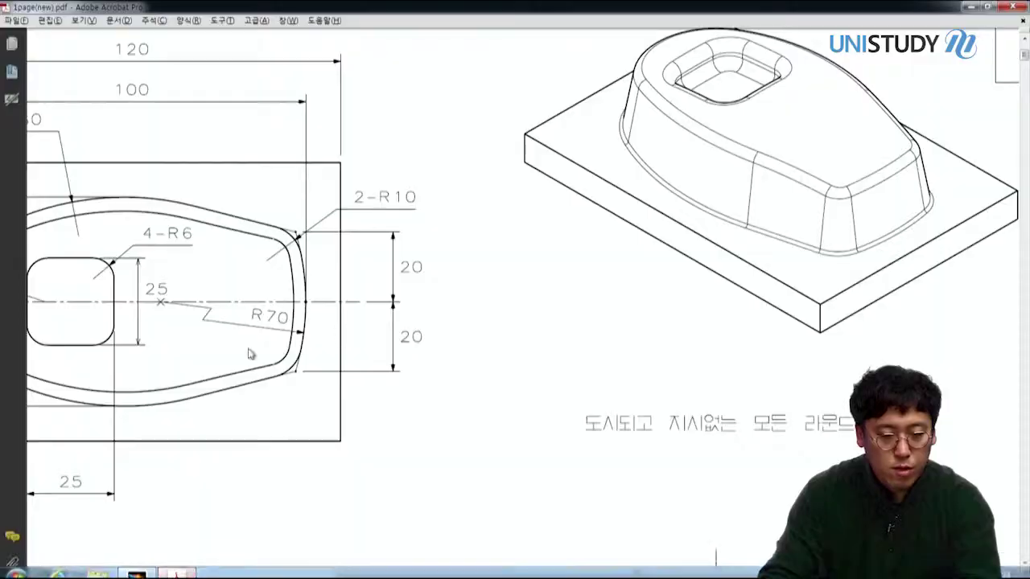
ctrl+scroll(179, 533, down, 2)
scroll(260, 499, down, 1)
ctrl+scroll(264, 503, up, 2)
scroll(264, 502, down, 3)
scroll(442, 327, up, 2)
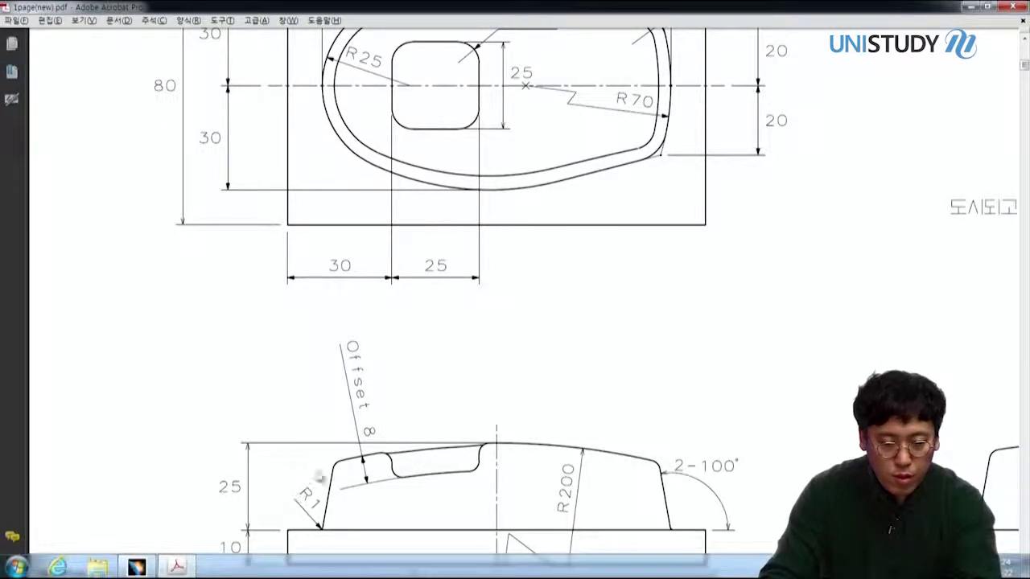
ctrl+scroll(429, 524, up, 1)
ctrl+scroll(429, 523, up, 1)
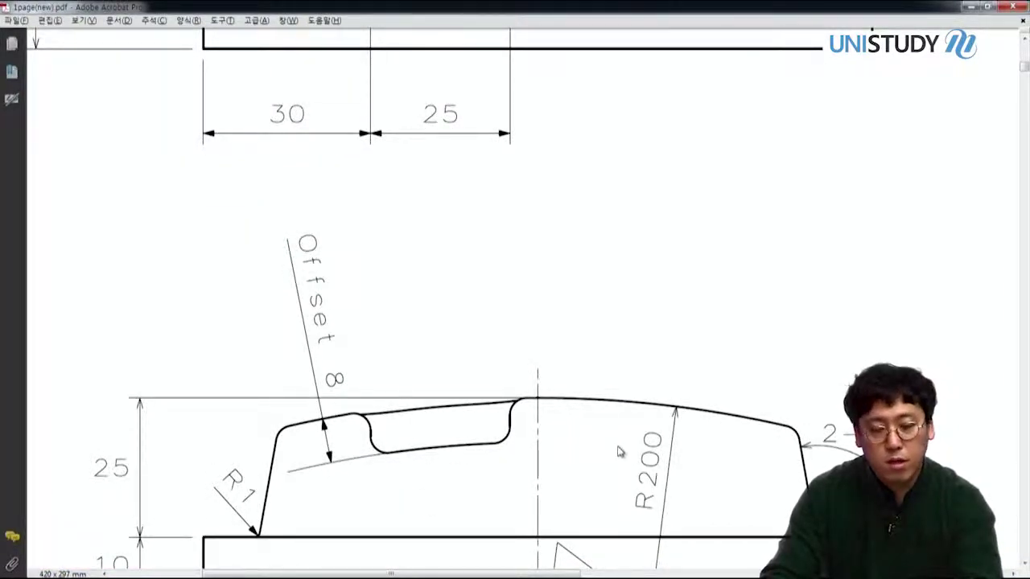
ctrl+scroll(478, 432, down, 3)
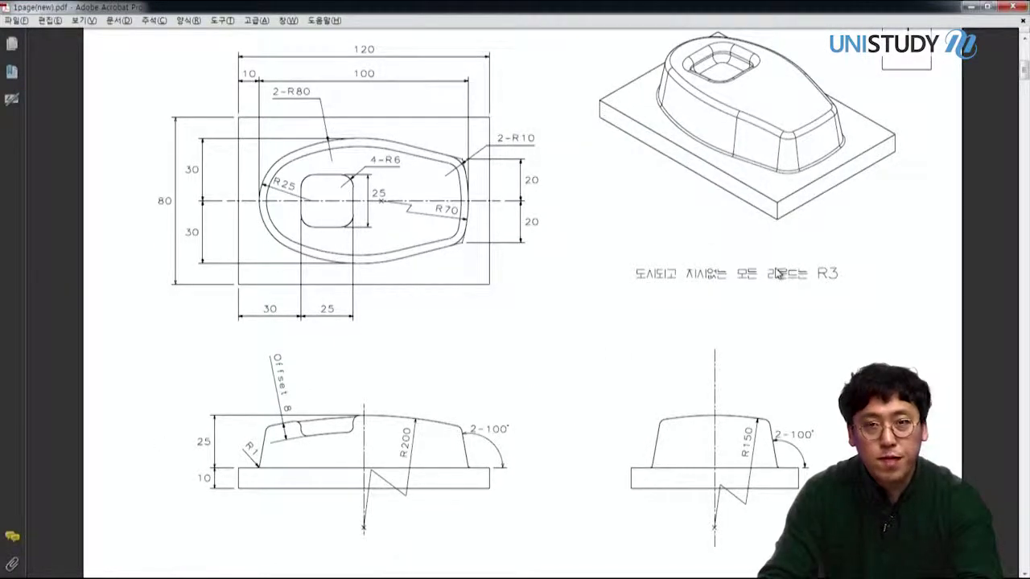
click(972, 8)
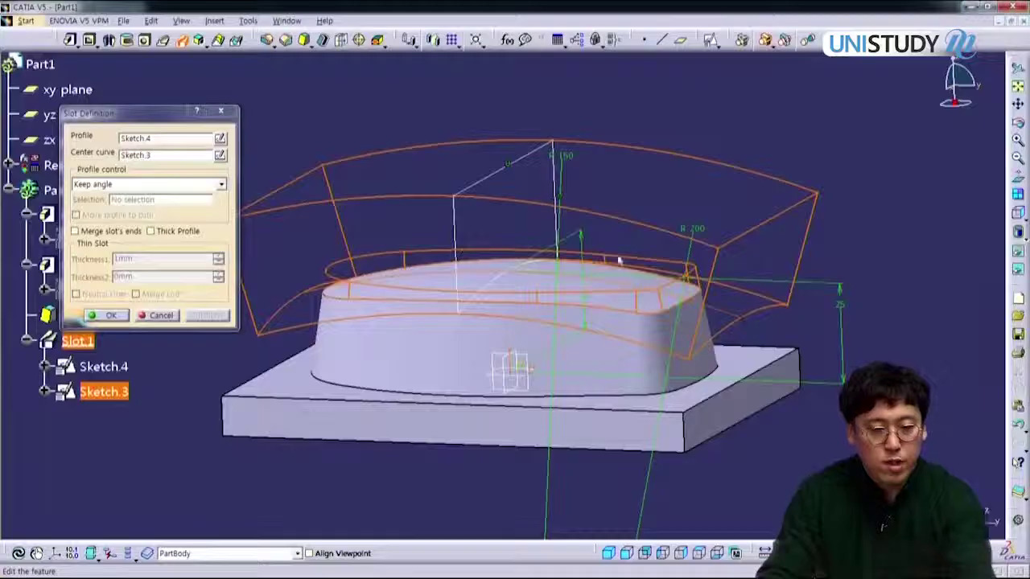
Cancel the slot and delete the three straight lines from the R150 sketch, leaving only its arc
click(159, 316)
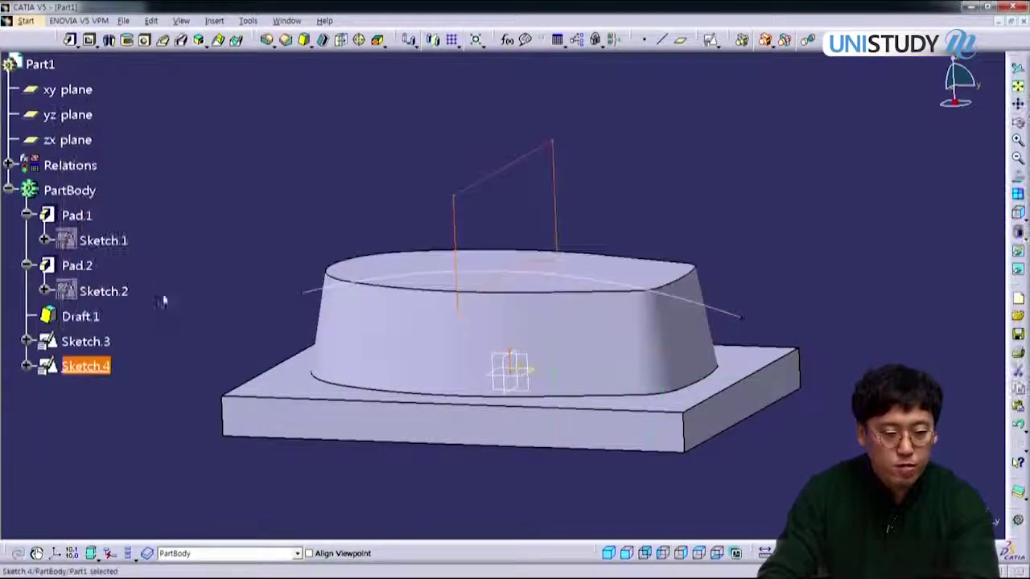
double_click(87, 366)
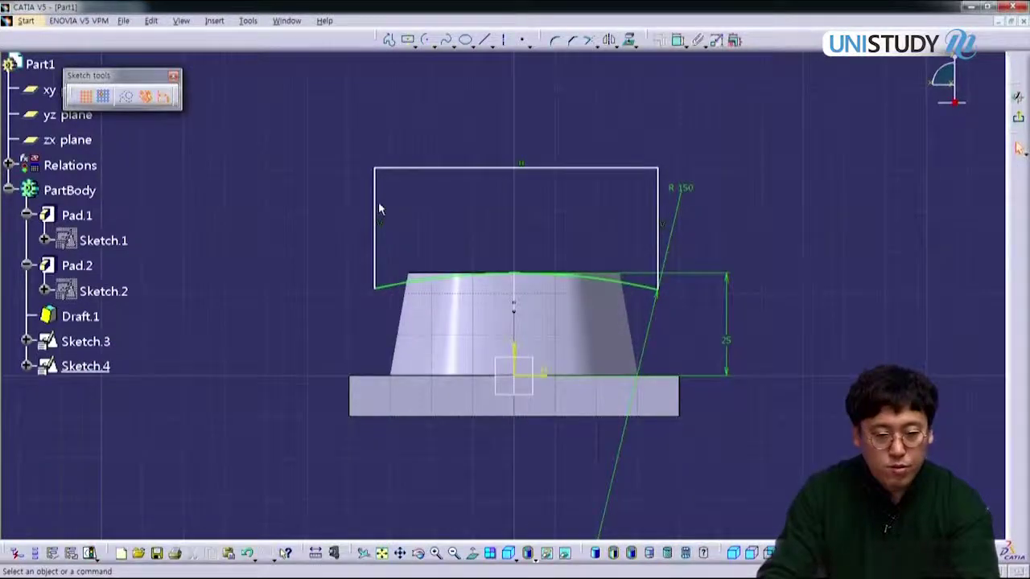
click(381, 209)
key(Delete)
click(414, 169)
key(Delete)
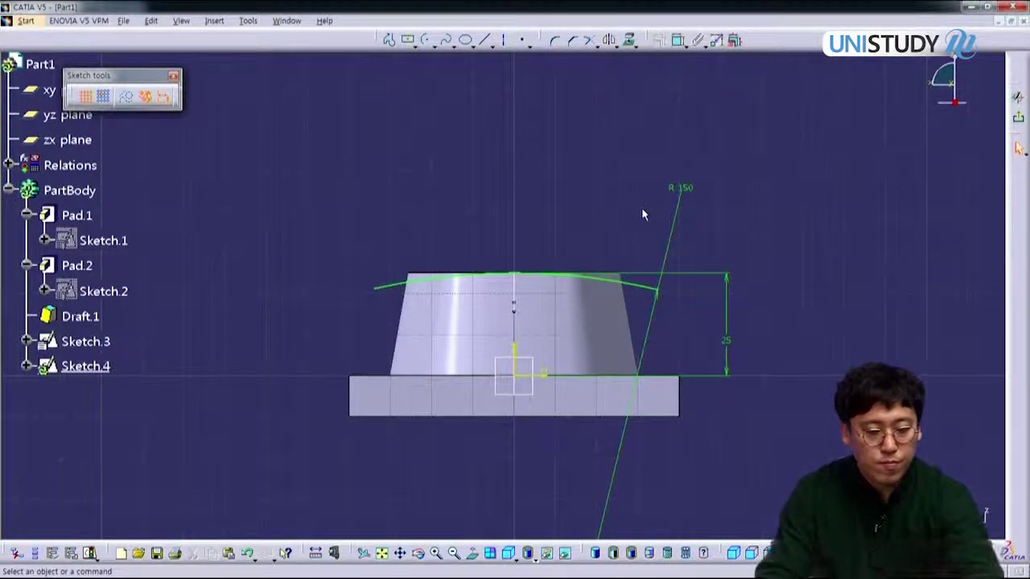
key(ctrl+e)
middle_drag(637, 210, 444, 352)
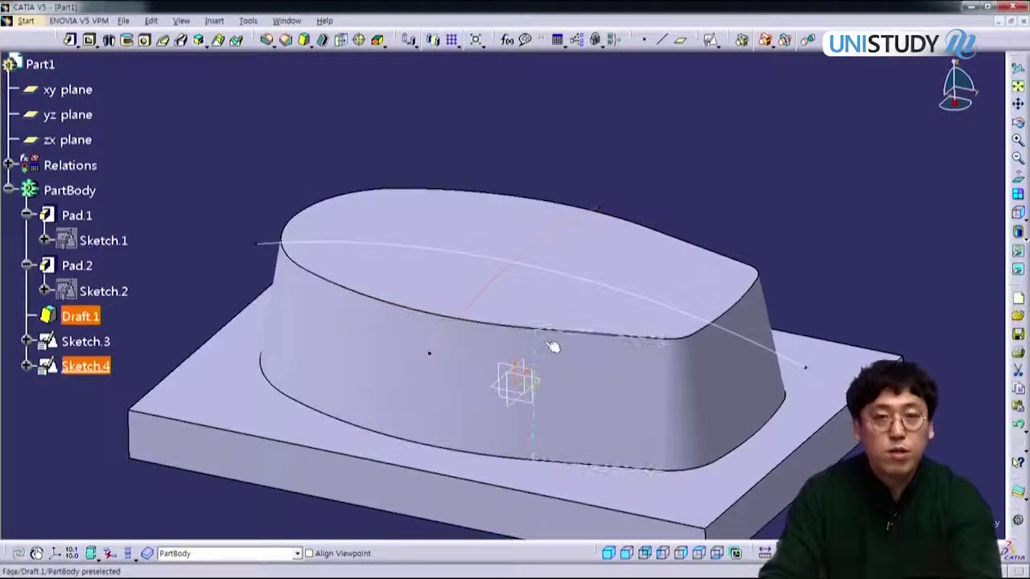
middle_drag(593, 356, 589, 298)
click(382, 138)
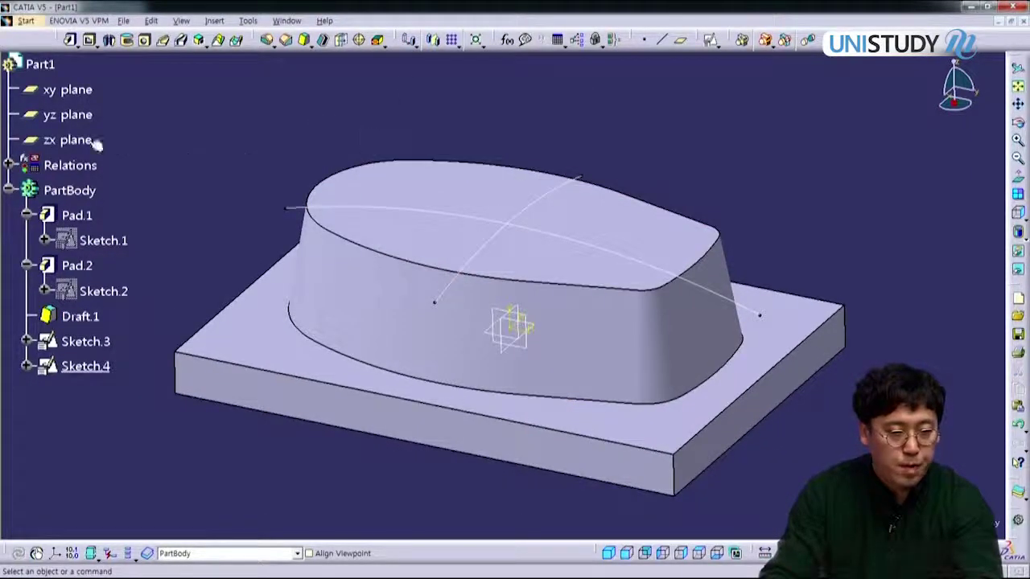
Switch from solid modelling to the Generative Shape Design workbench
click(27, 21)
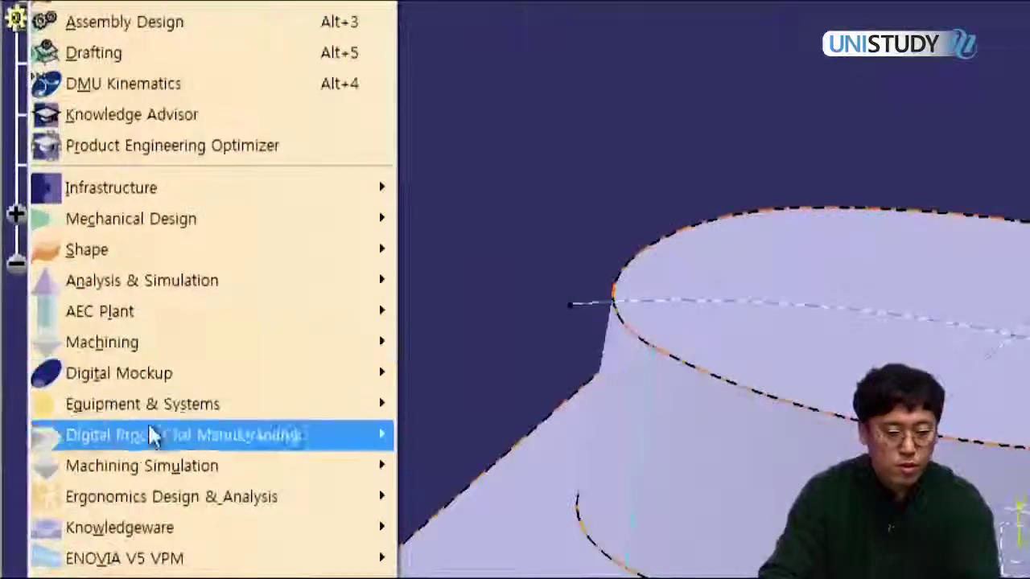
mouse_move(295, 222)
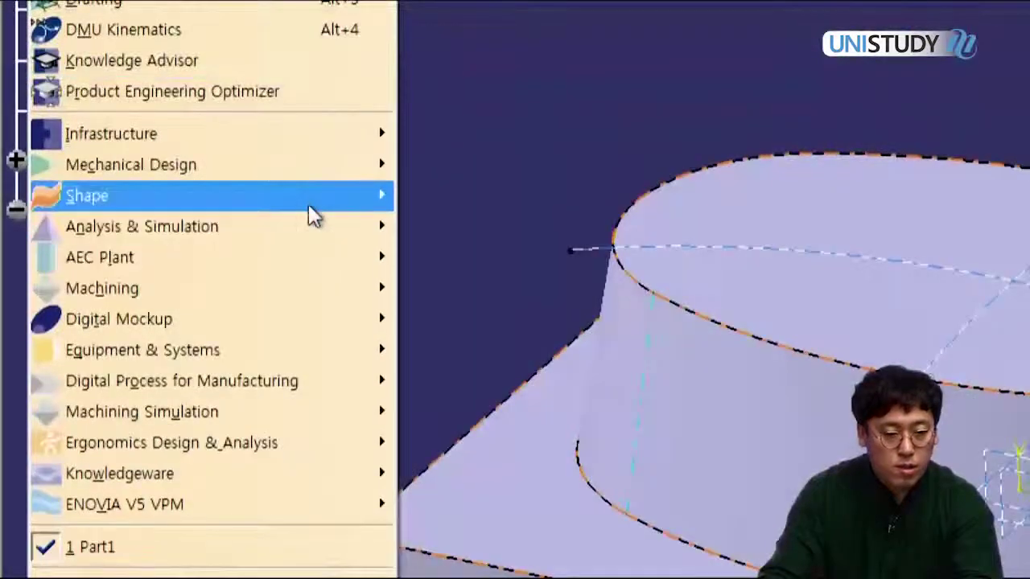
mouse_move(320, 201)
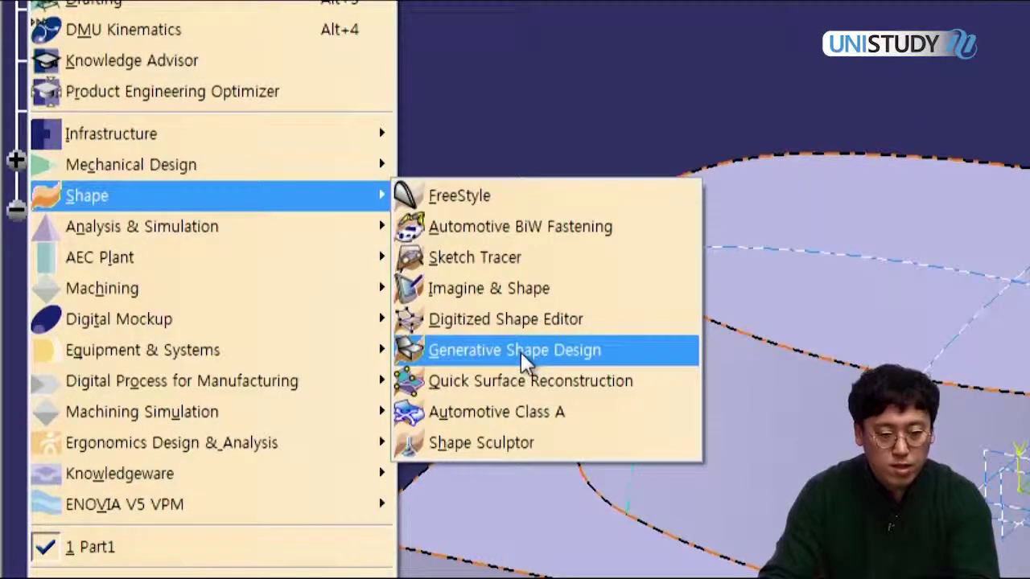
click(576, 360)
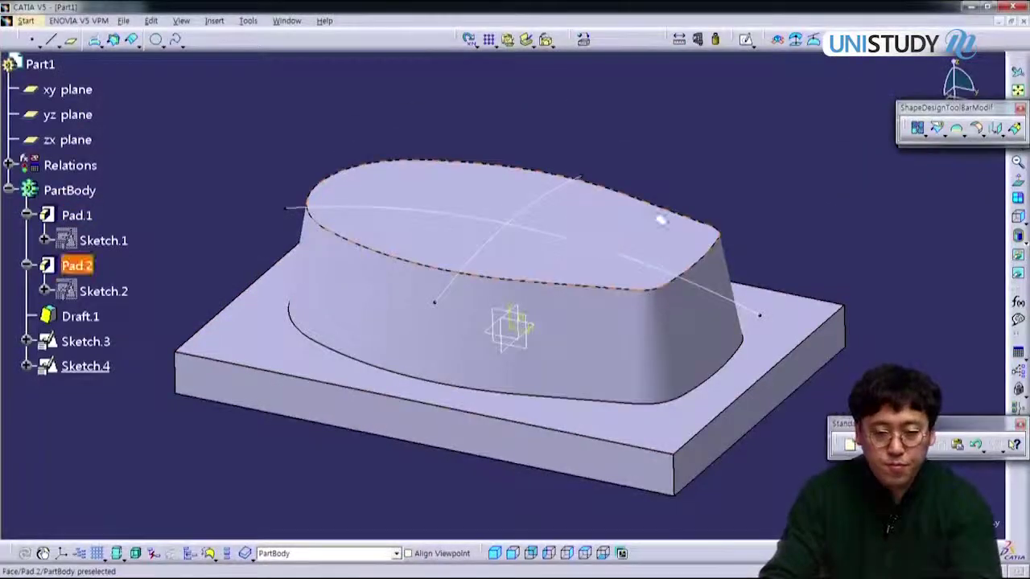
Undock the wireframe toolbar and place it with the shape modification toolbar over the empty area above the model
drag(400, 94, 279, 80)
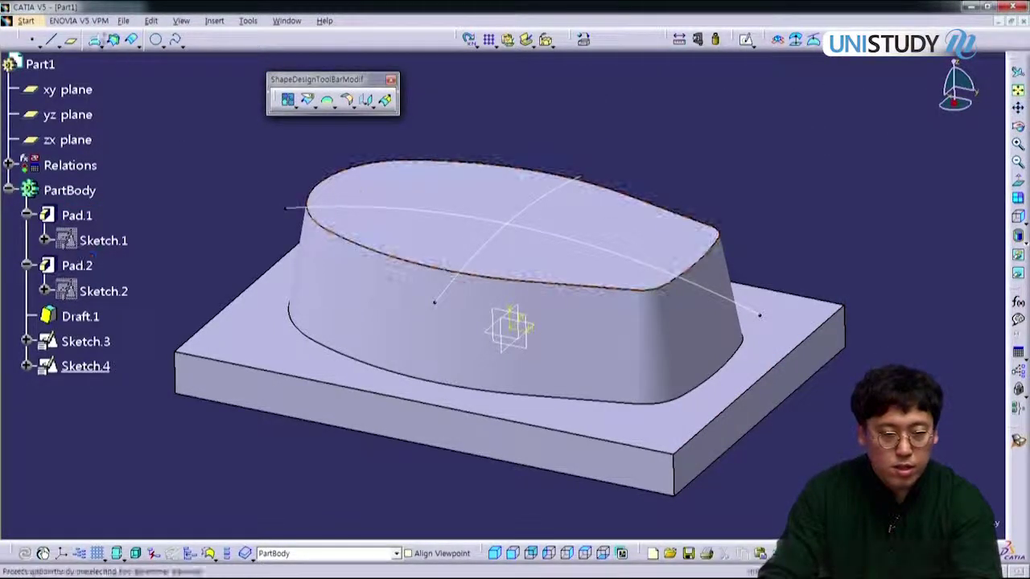
drag(22, 40, 463, 80)
drag(366, 87, 550, 120)
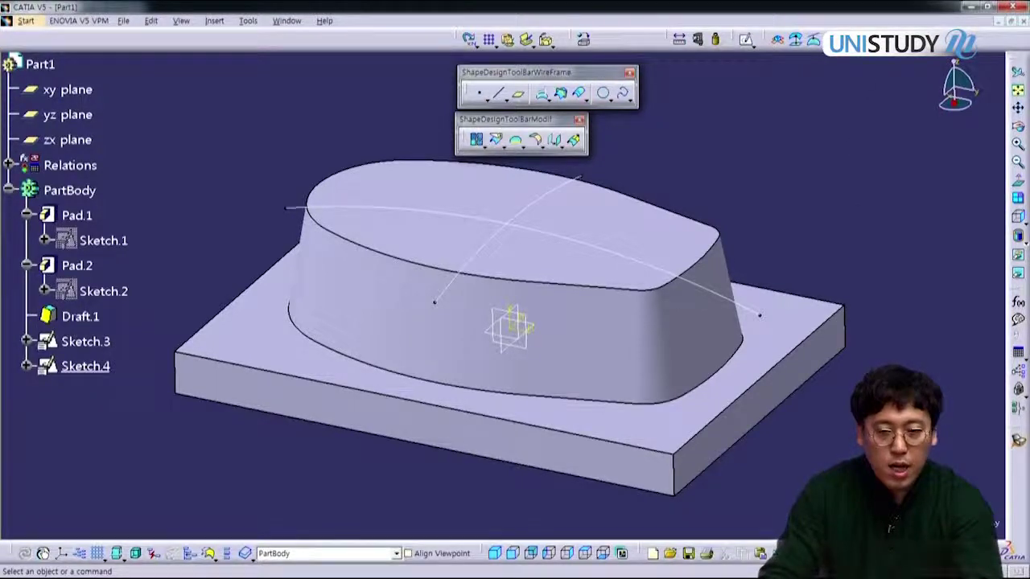
Check the list of available toolbars and show the Surface Machining Tools toolbar
right_click(909, 553)
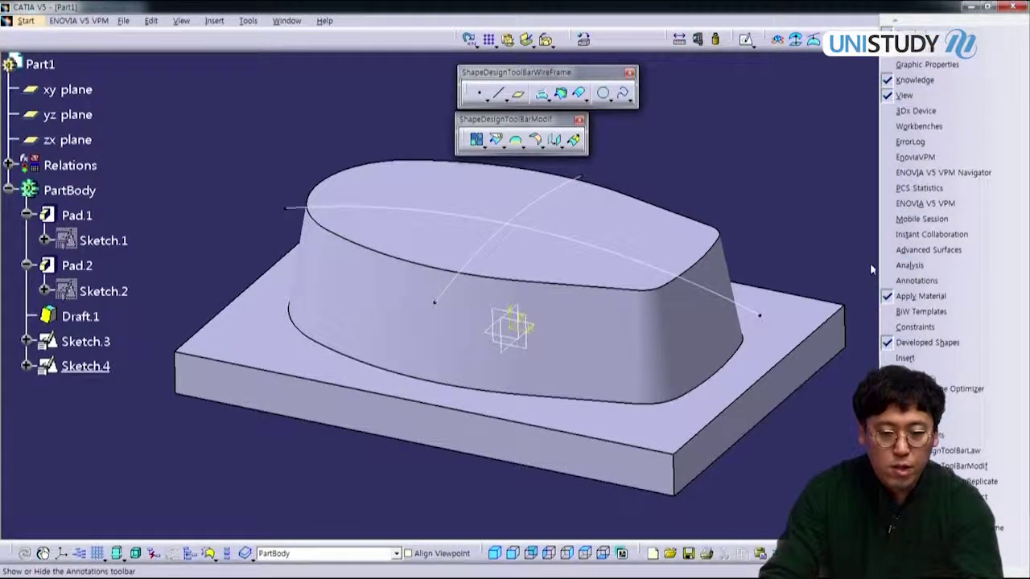
click(768, 208)
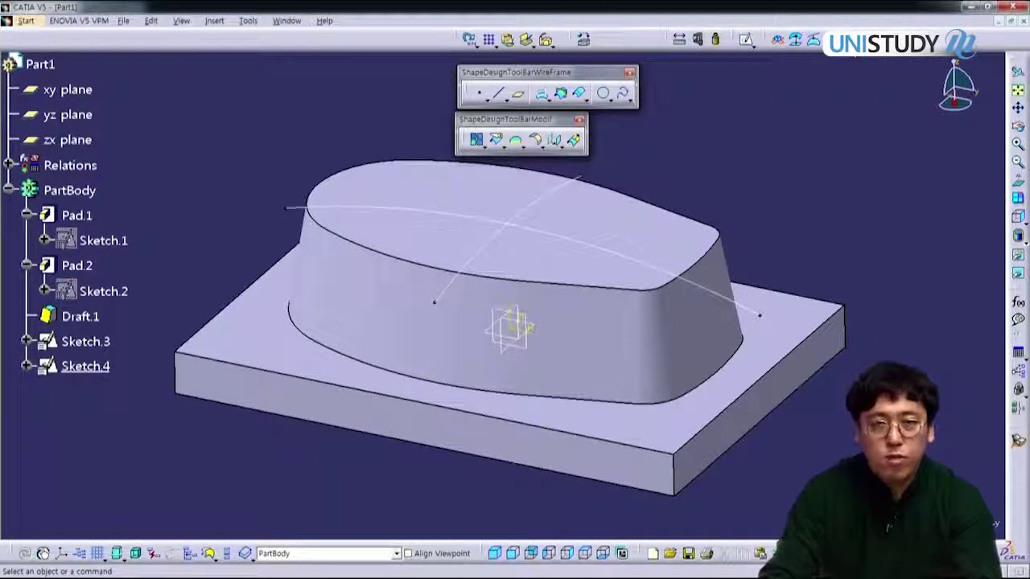
right_click(850, 39)
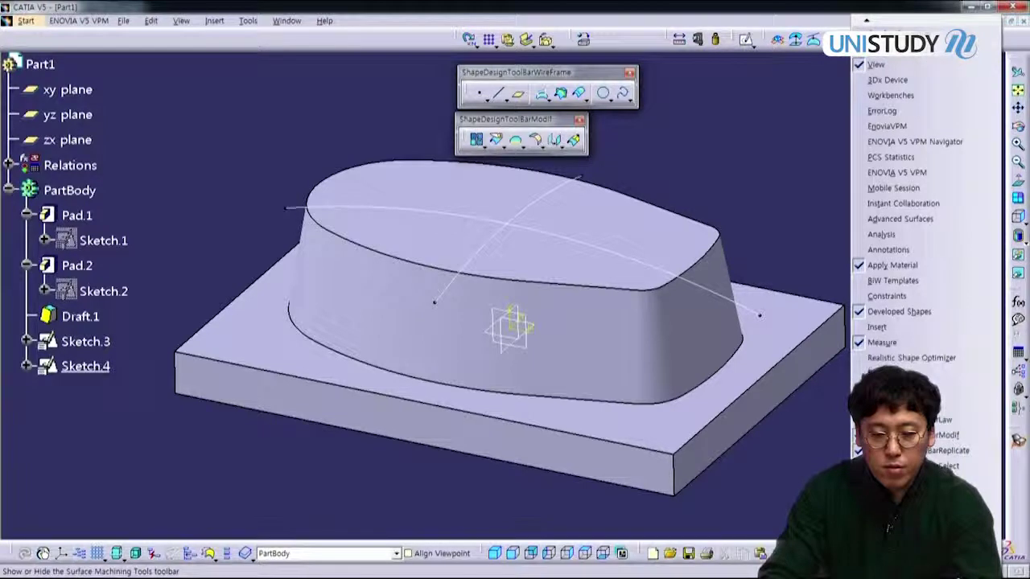
click(901, 515)
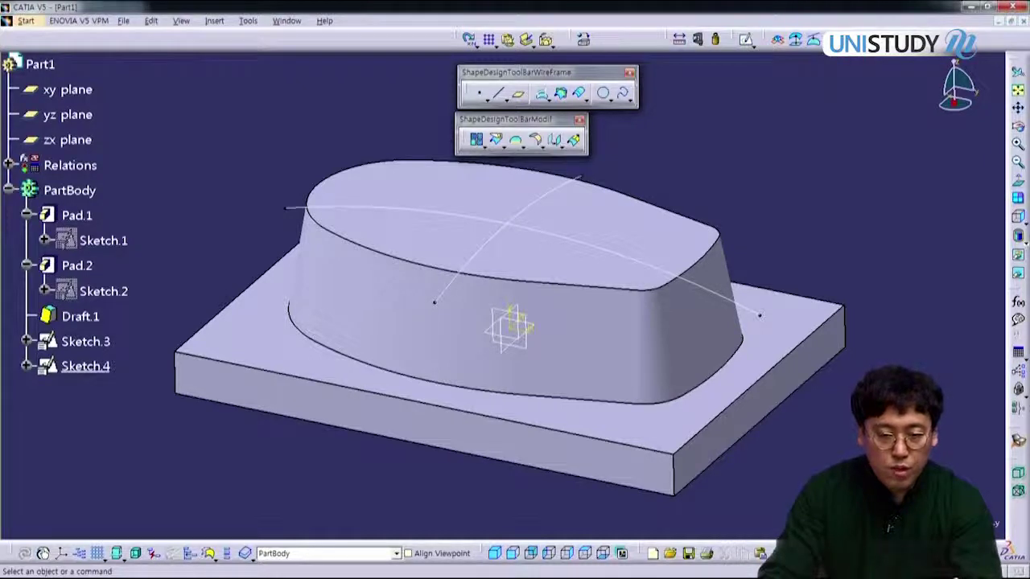
Undock the surface creation toolbar and the Sketcher toolbar and place them beside the floating wireframe and shape modification toolbars
right_click(880, 553)
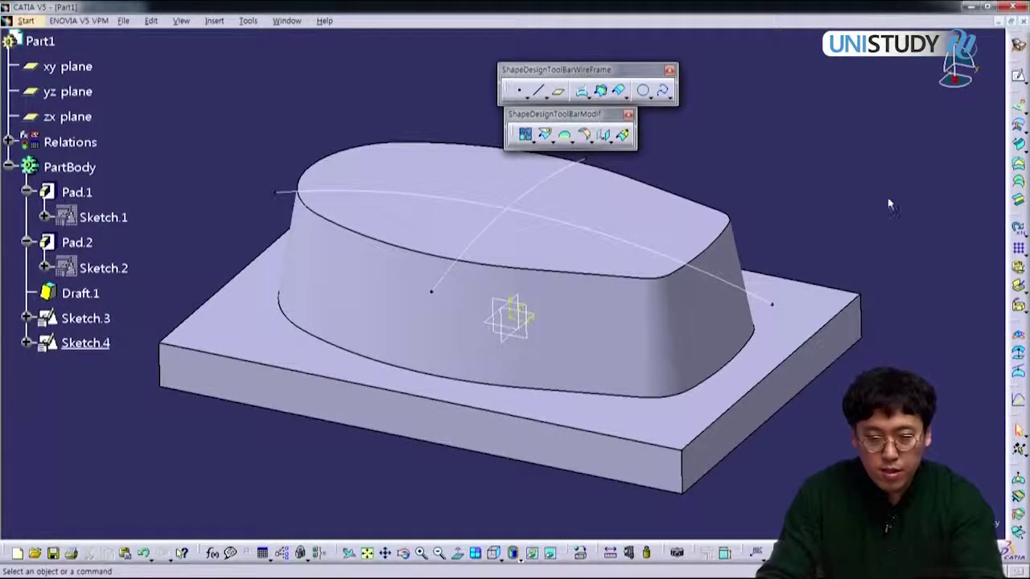
drag(1018, 94, 523, 187)
drag(1017, 56, 700, 91)
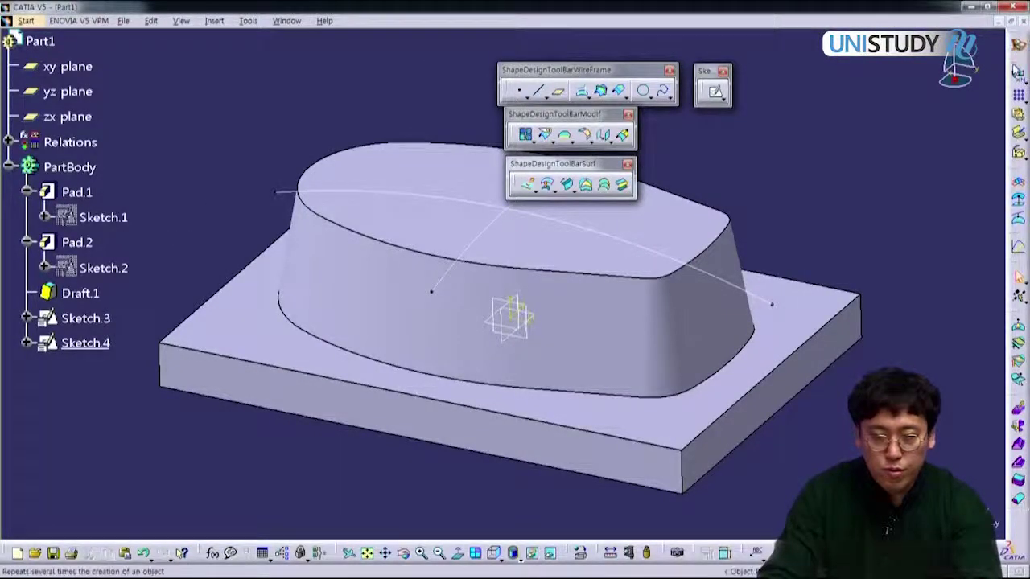
drag(1017, 53, 680, 156)
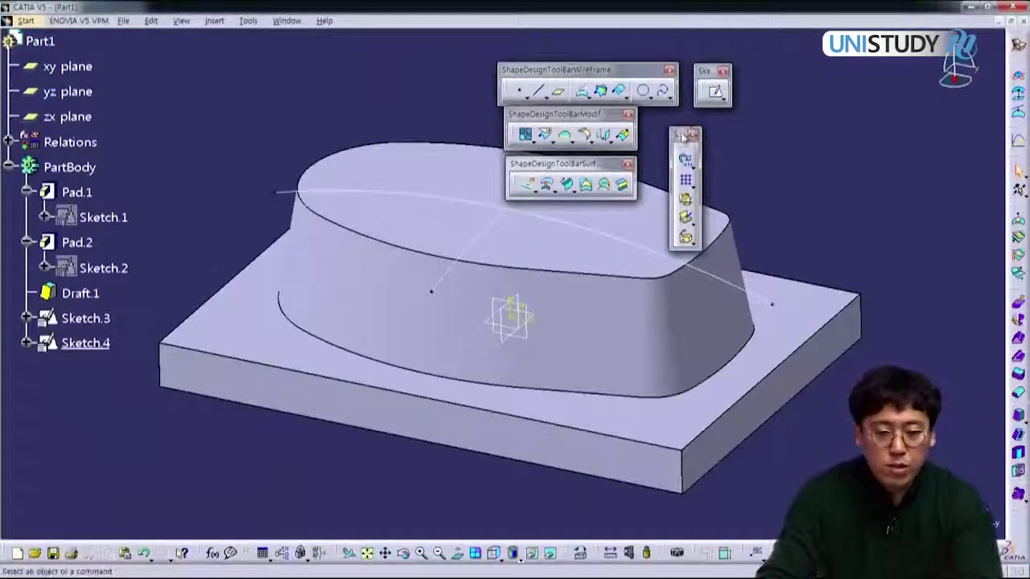
click(693, 135)
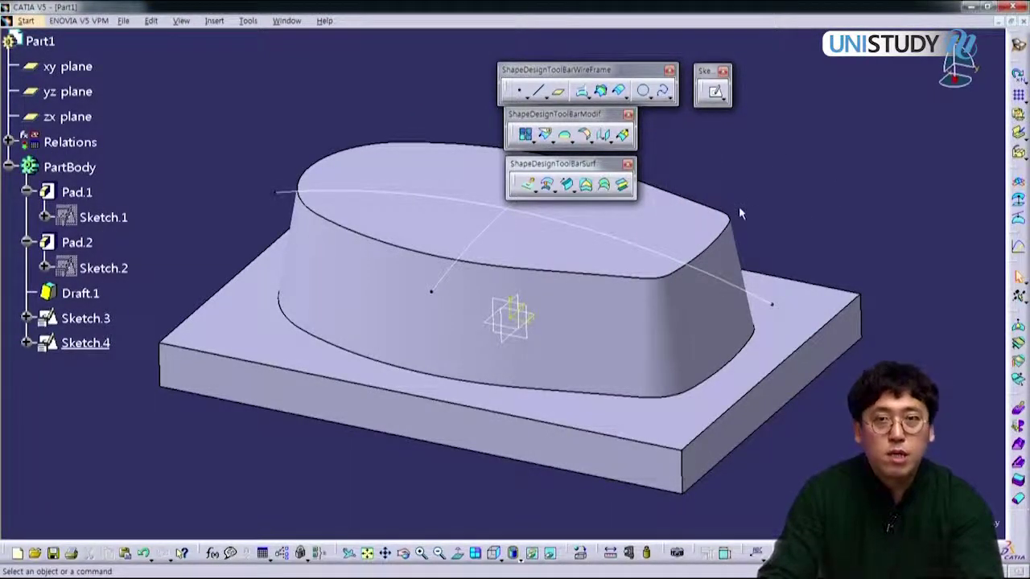
Dock the floating wireframe, shape modification, Sketcher and surface toolbars in a row above the model
drag(619, 71, 519, 33)
drag(555, 114, 620, 37)
mouse_move(702, 74)
mouse_down()
mouse_move(745, 47)
mouse_move(837, 36)
mouse_up()
mouse_move(585, 165)
mouse_down()
mouse_move(354, 40)
mouse_move(366, 36)
mouse_up()
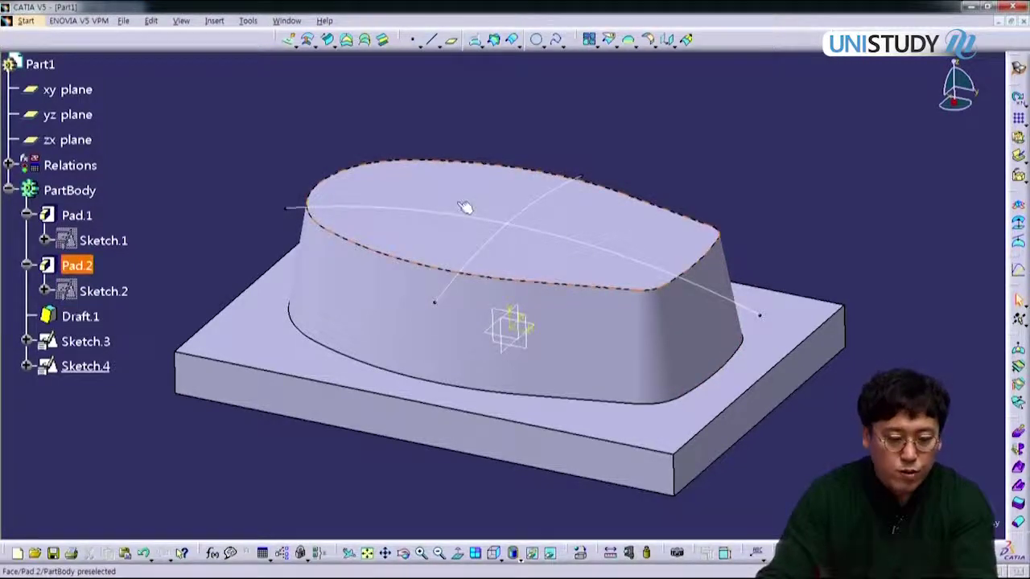
mouse_move(469, 223)
mouse_down()
mouse_move(442, 237)
mouse_move(367, 211)
mouse_move(436, 187)
mouse_move(456, 230)
mouse_up()
drag(447, 190, 480, 134)
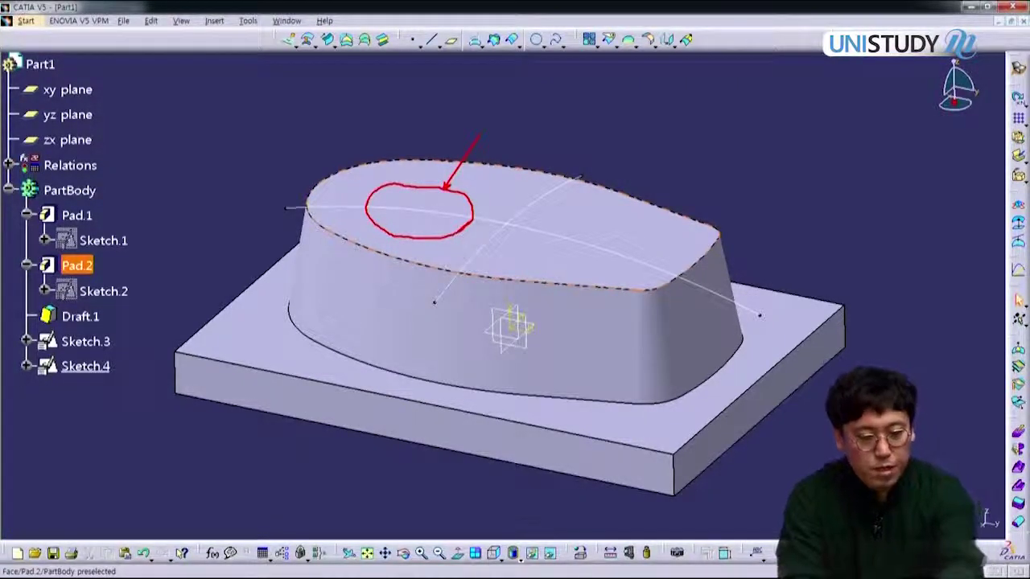
key(Escape)
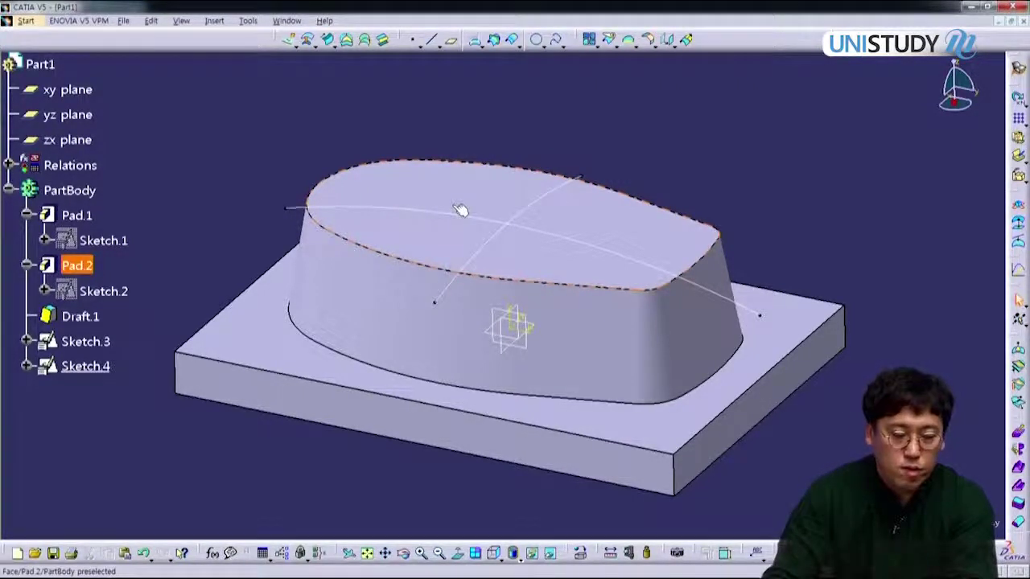
Undock the surface toolbar over the empty area above the model and start a Sweep definition
middle_drag(510, 255, 512, 291)
drag(278, 41, 280, 126)
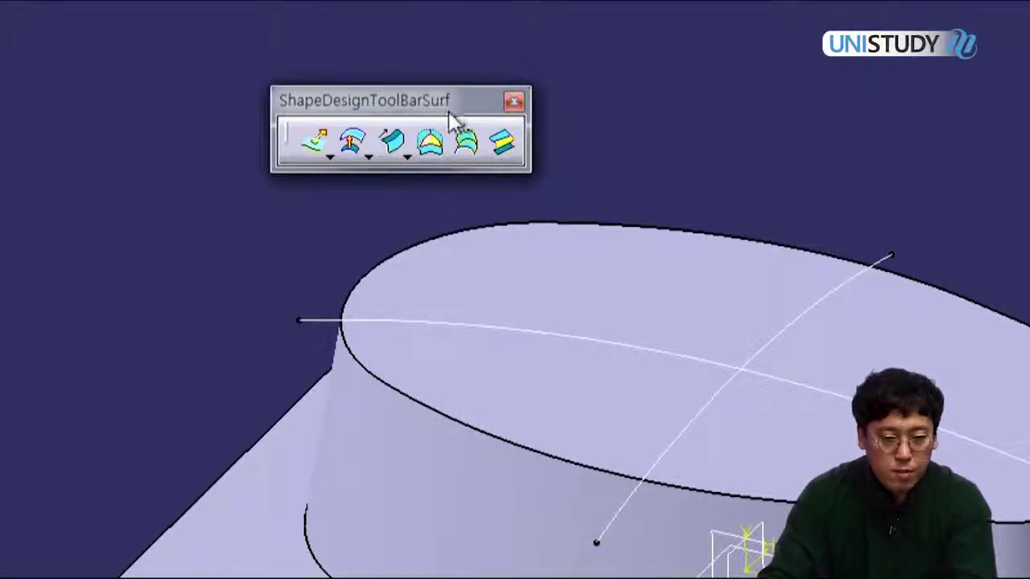
click(393, 143)
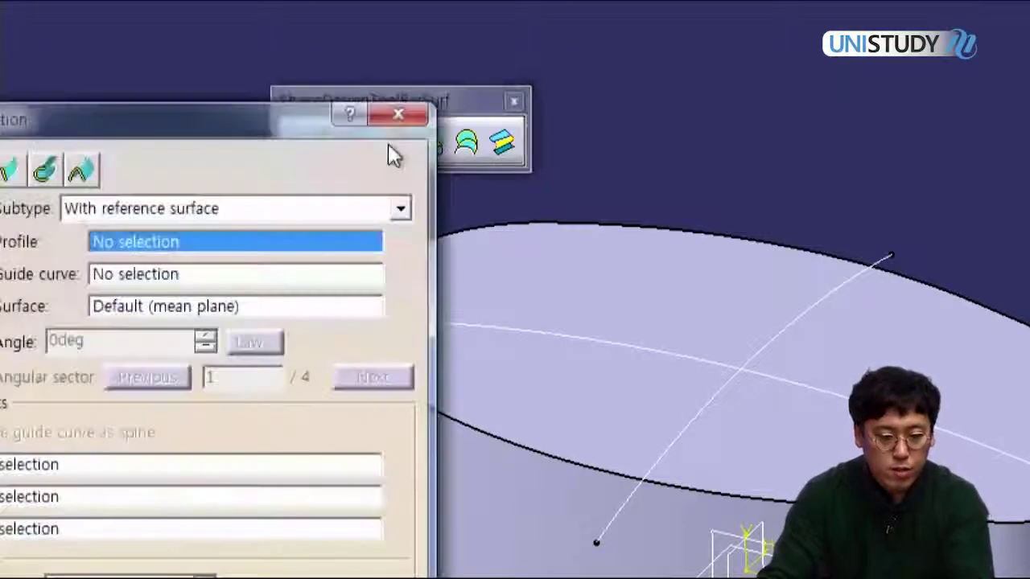
drag(295, 131, 511, 87)
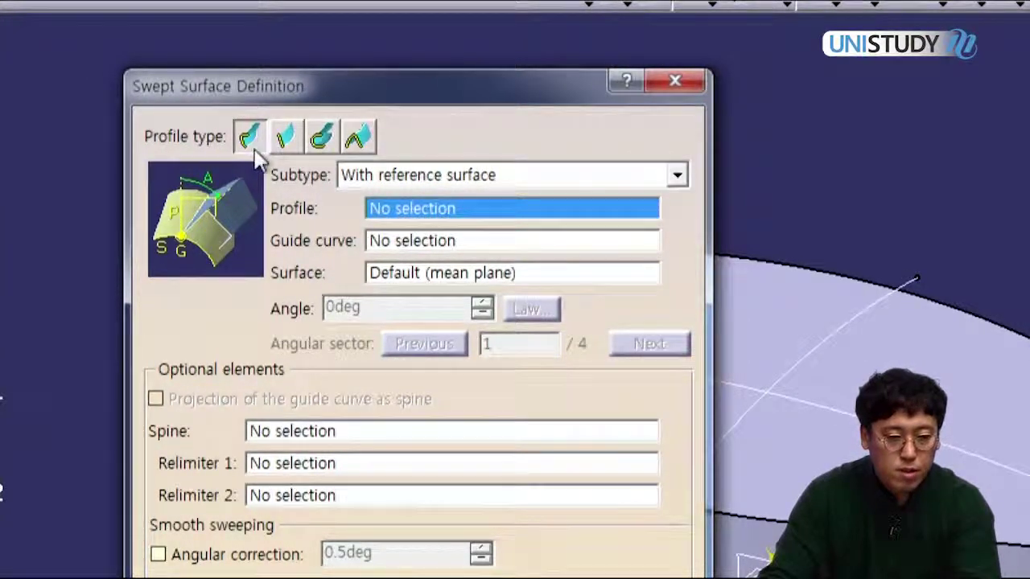
Review the sweep's explicit, line, circle and conic profile types with their subtypes, and return to explicit with reference surface
click(286, 138)
click(332, 174)
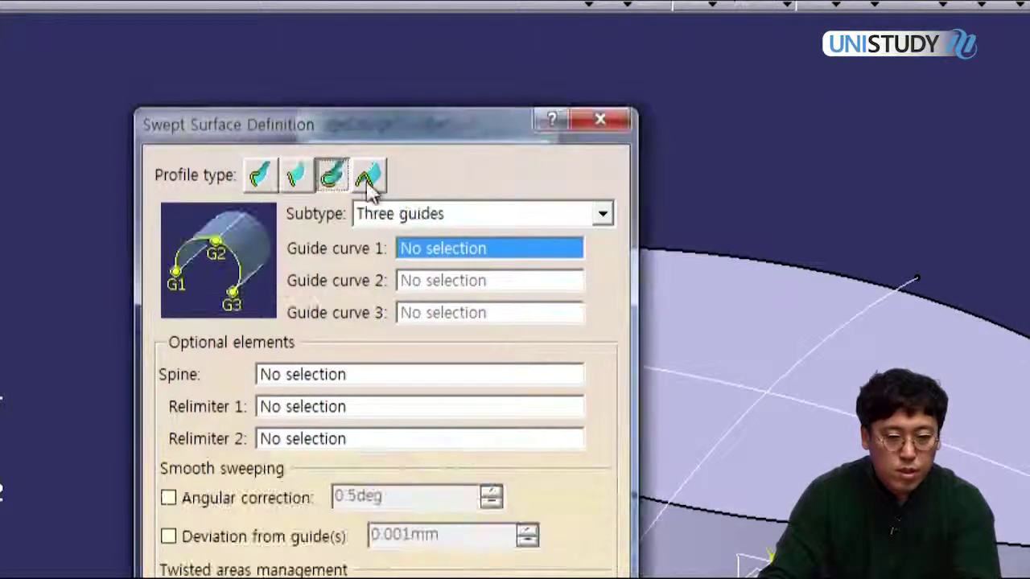
click(367, 179)
click(259, 174)
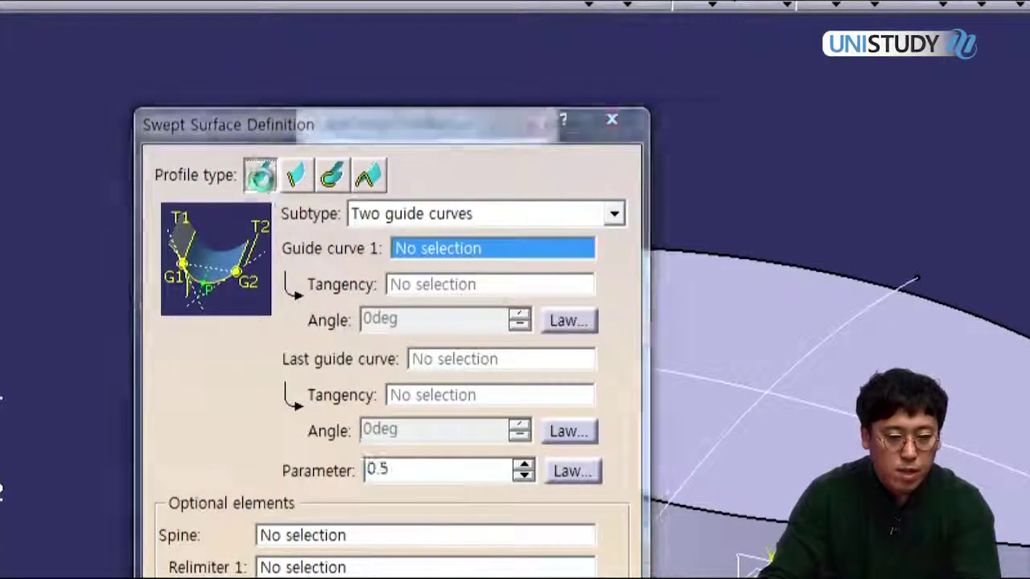
click(437, 213)
click(442, 235)
click(294, 175)
click(391, 214)
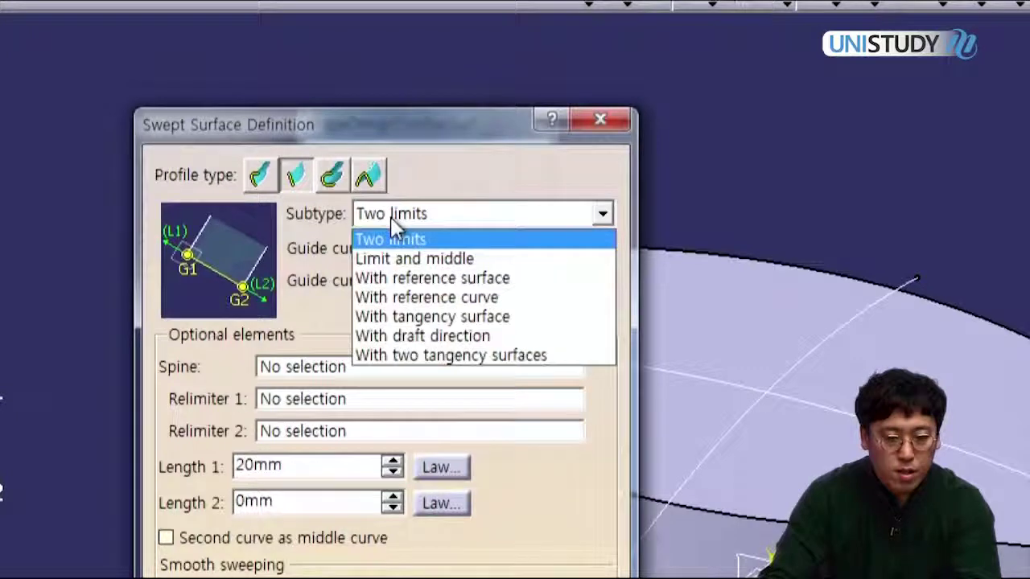
click(392, 239)
click(331, 174)
click(382, 212)
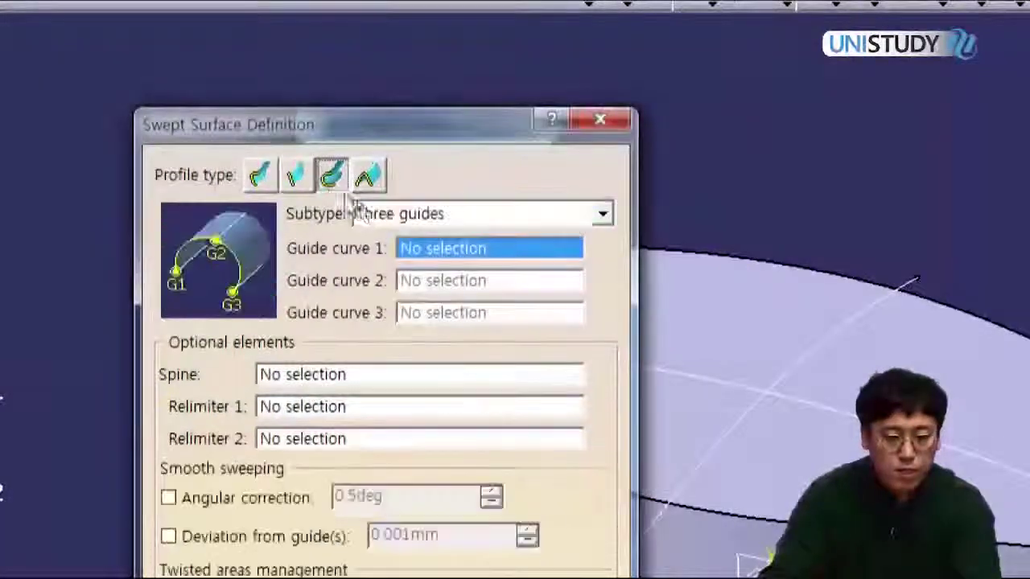
click(384, 236)
click(367, 175)
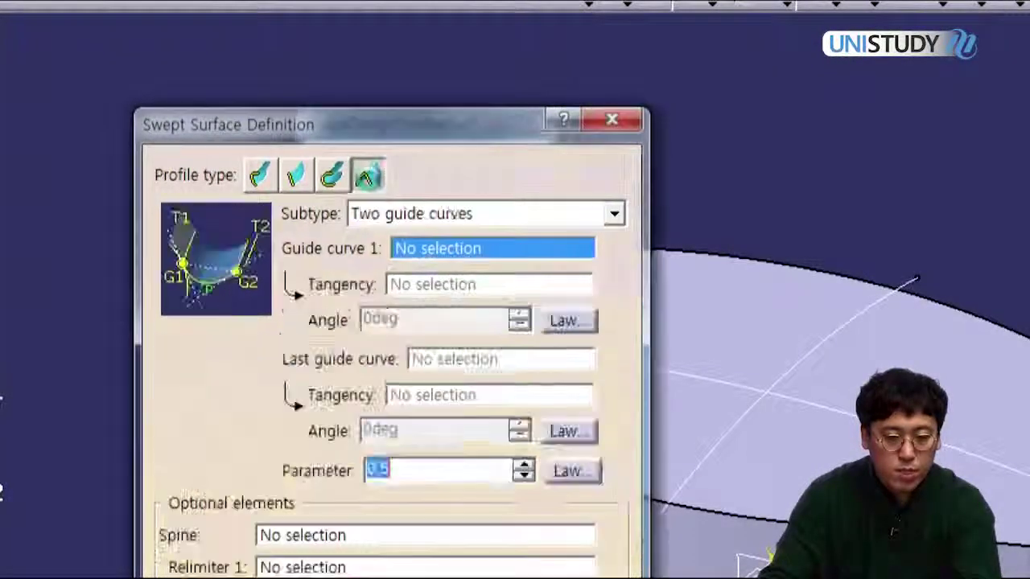
click(382, 216)
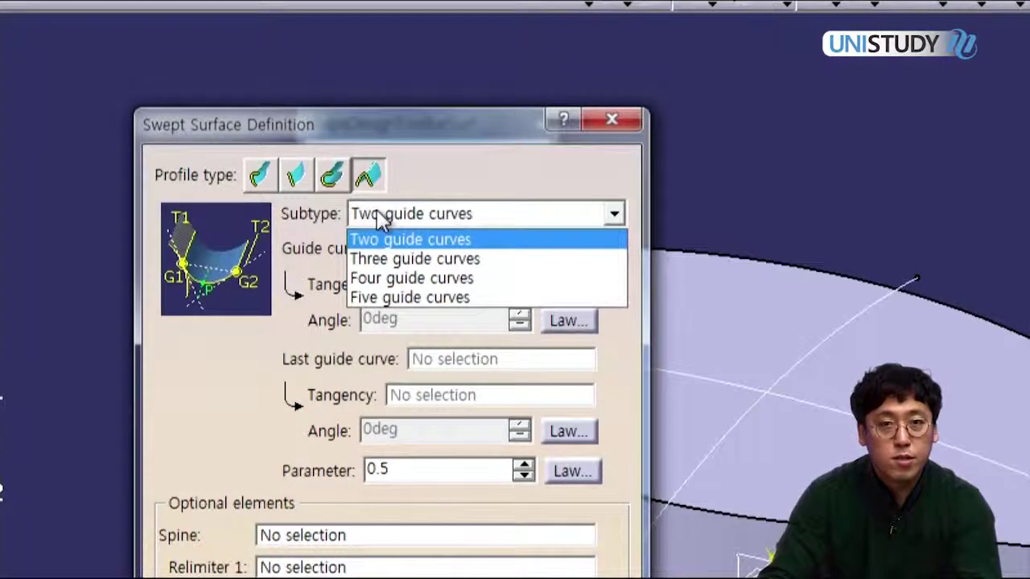
click(442, 189)
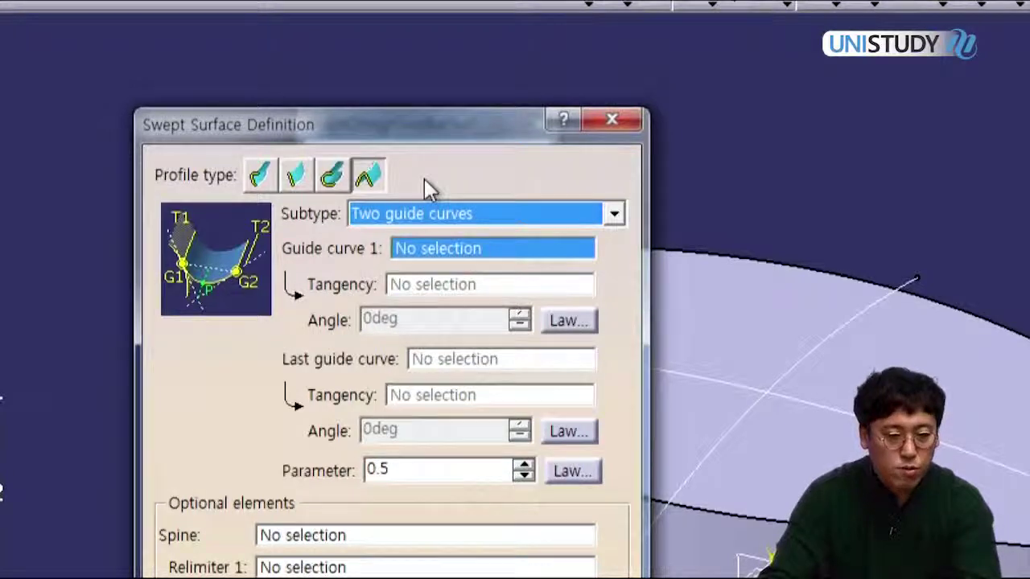
click(265, 179)
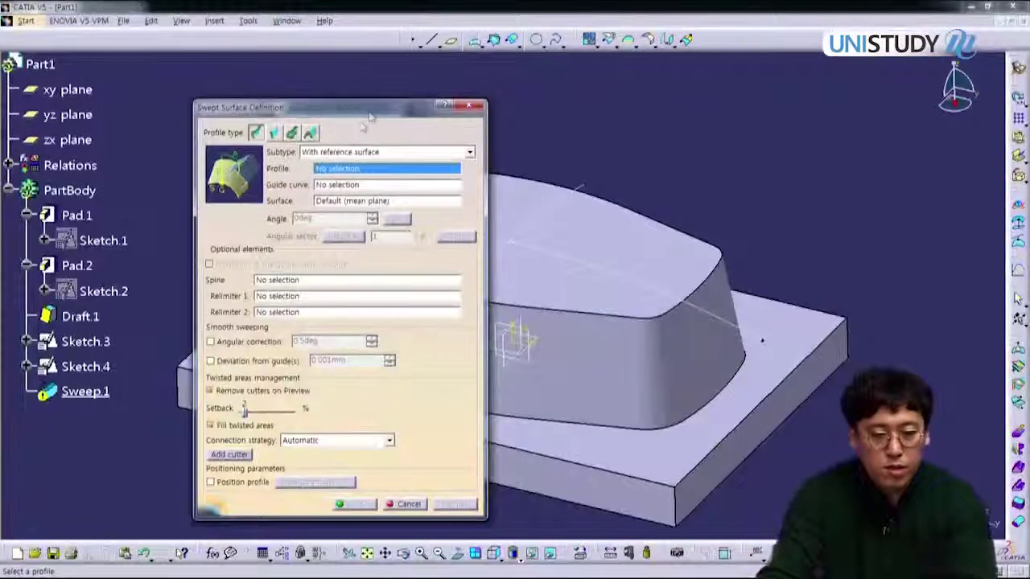
Move the sweep definition dialog clear of the model and examine the two crossing arcs from several angles
drag(493, 140, 98, 141)
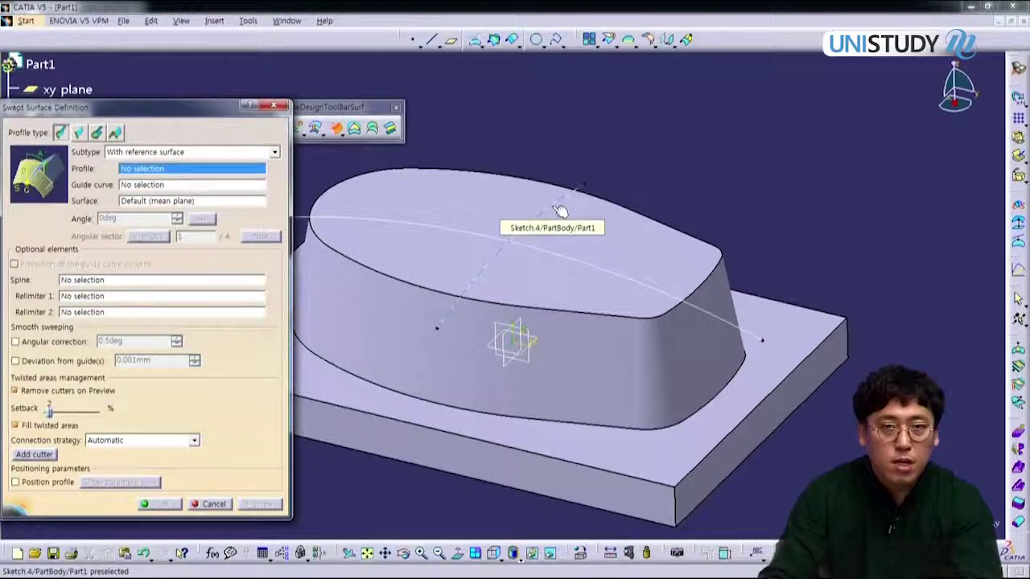
middle_drag(529, 380, 472, 288)
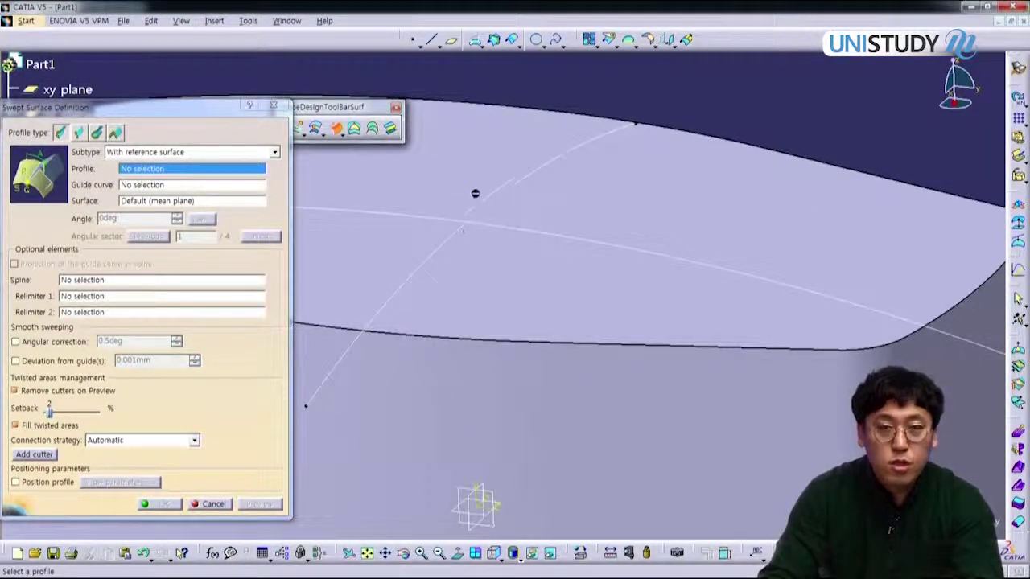
scroll(499, 213, down, 3)
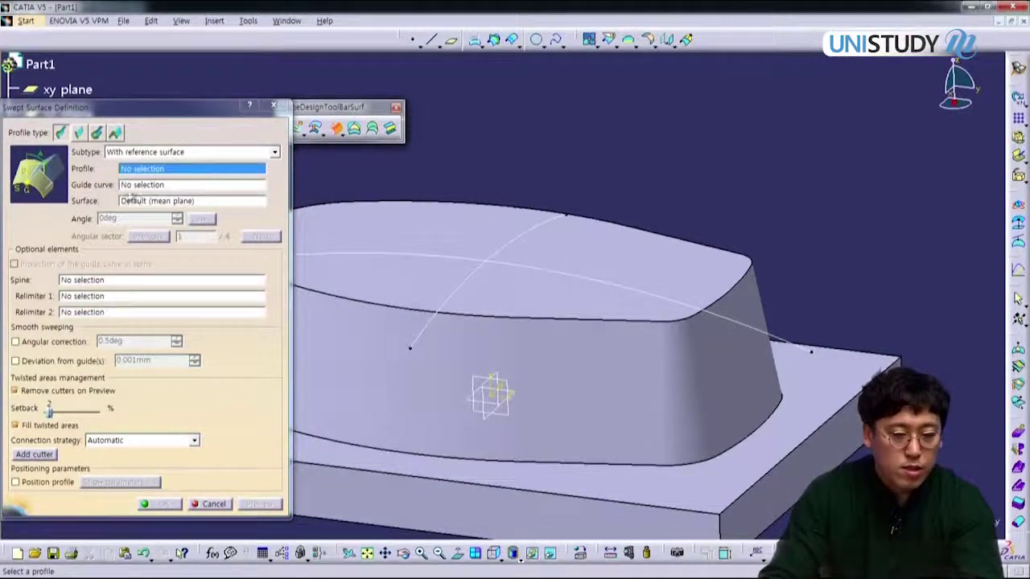
middle_drag(389, 283, 523, 271)
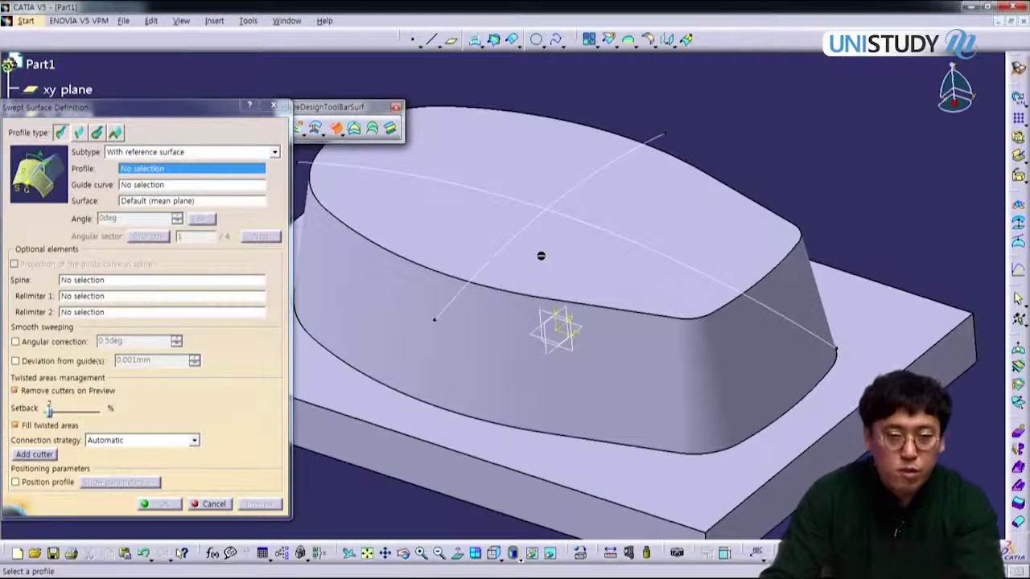
middle_drag(508, 294, 586, 267)
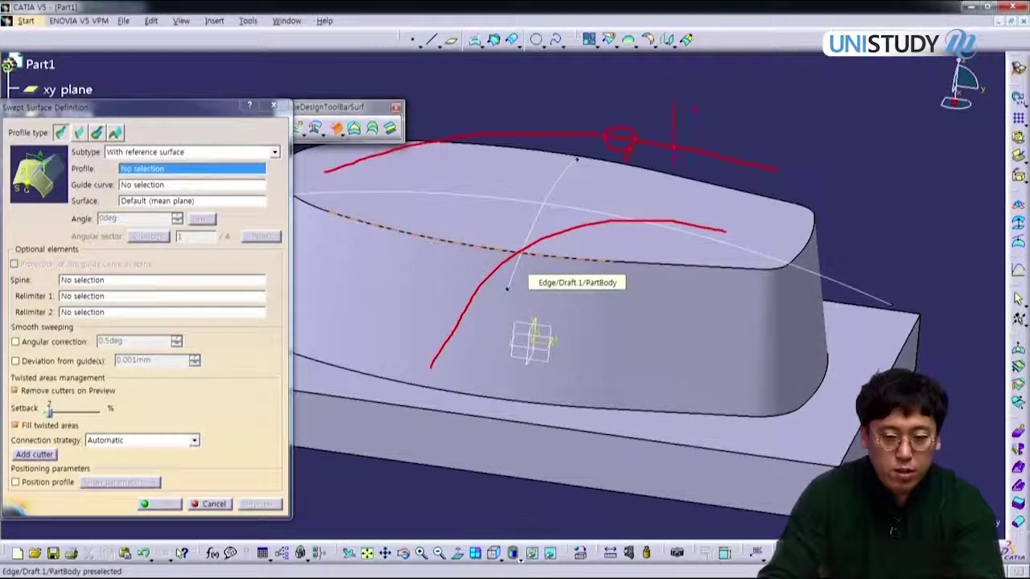
mouse_move(648, 227)
mouse_down()
mouse_move(643, 259)
mouse_move(668, 250)
mouse_move(664, 302)
mouse_up()
mouse_move(455, 42)
mouse_down()
mouse_move(593, 223)
mouse_move(841, 109)
mouse_up()
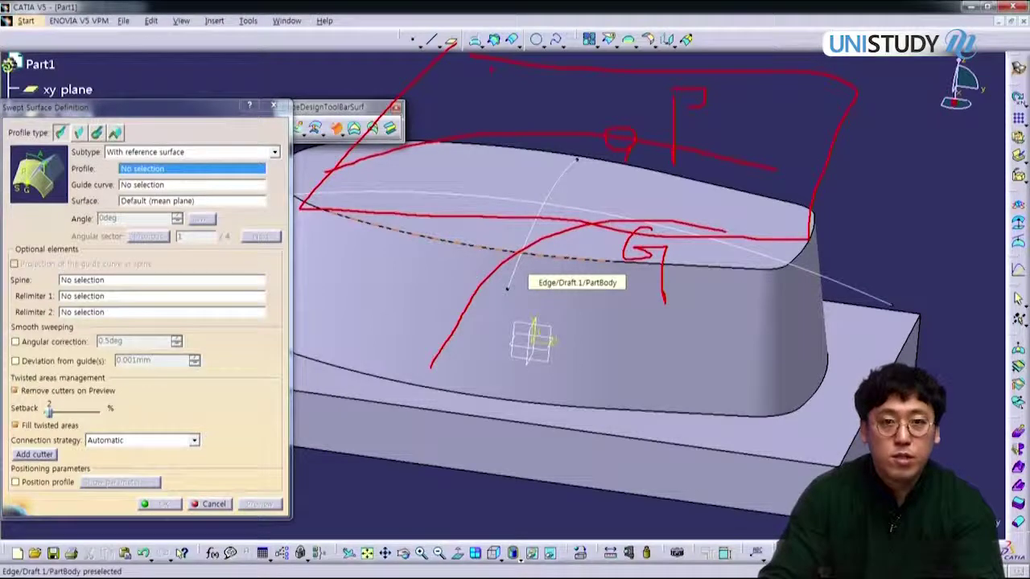
drag(604, 259, 608, 370)
drag(599, 267, 596, 294)
mouse_move(555, 143)
mouse_down()
mouse_move(590, 158)
mouse_move(653, 237)
mouse_move(836, 322)
mouse_move(854, 354)
mouse_up()
mouse_move(547, 200)
mouse_down()
mouse_move(724, 255)
mouse_move(410, 384)
mouse_move(853, 412)
mouse_up()
key(Escape)
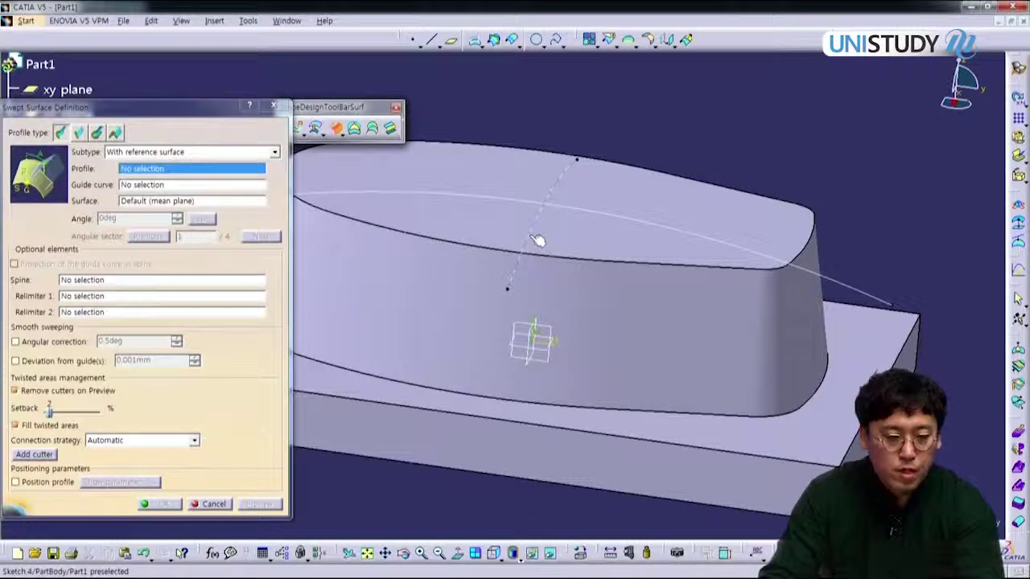
Create a swept surface with Sketch.4 as profile and Sketch.3 as guide curve, previewing it and redocking the surface toolbar before accepting
click(537, 239)
click(587, 221)
mouse_move(546, 294)
middle_down()
mouse_move(563, 296)
mouse_move(566, 328)
middle_up()
click(267, 507)
mouse_move(516, 354)
middle_down()
mouse_move(511, 395)
mouse_move(549, 382)
mouse_move(515, 337)
middle_up()
drag(351, 105, 314, 36)
middle_drag(523, 248, 487, 222)
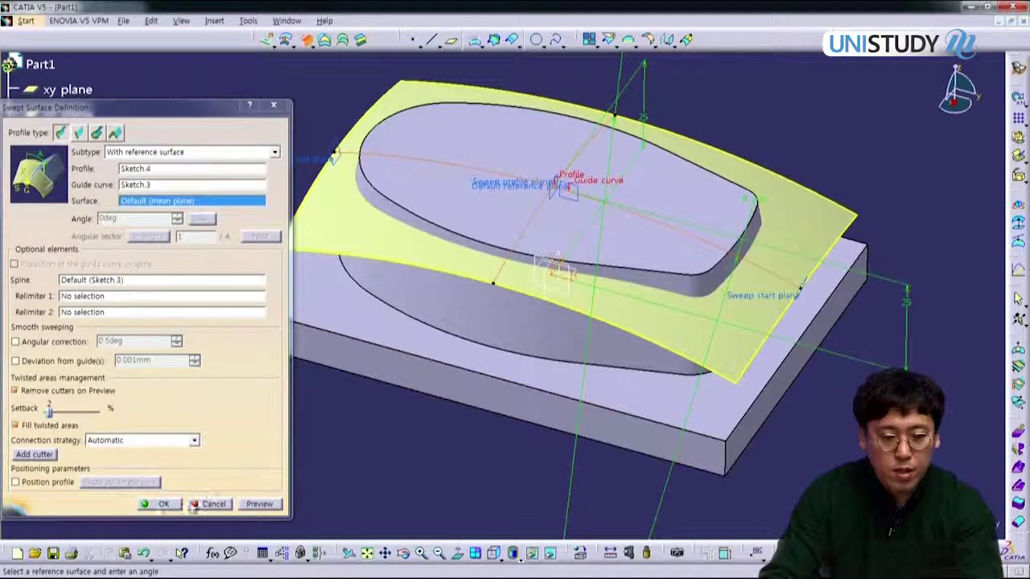
click(165, 504)
middle_drag(402, 421, 472, 390)
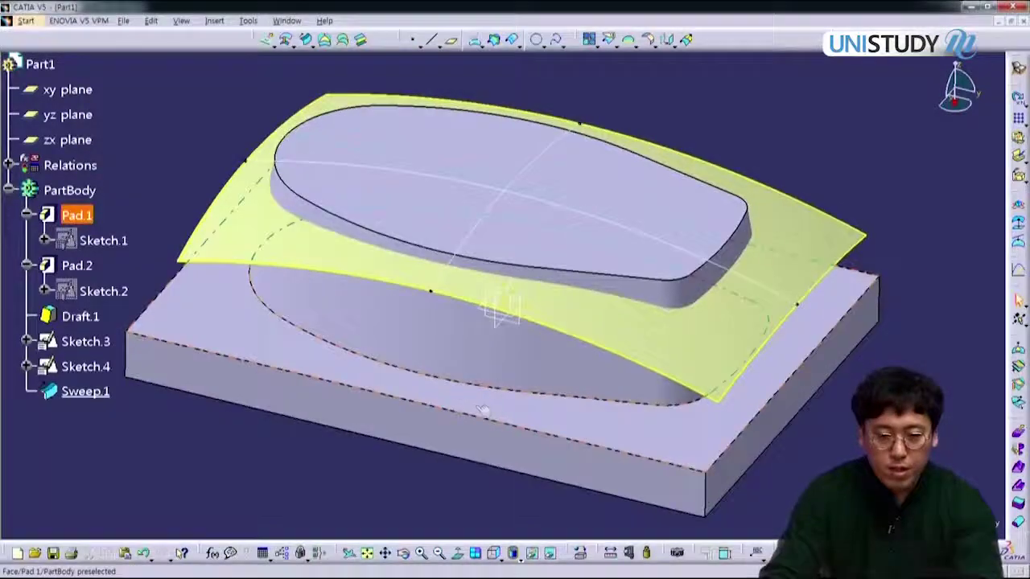
click(679, 356)
click(618, 255)
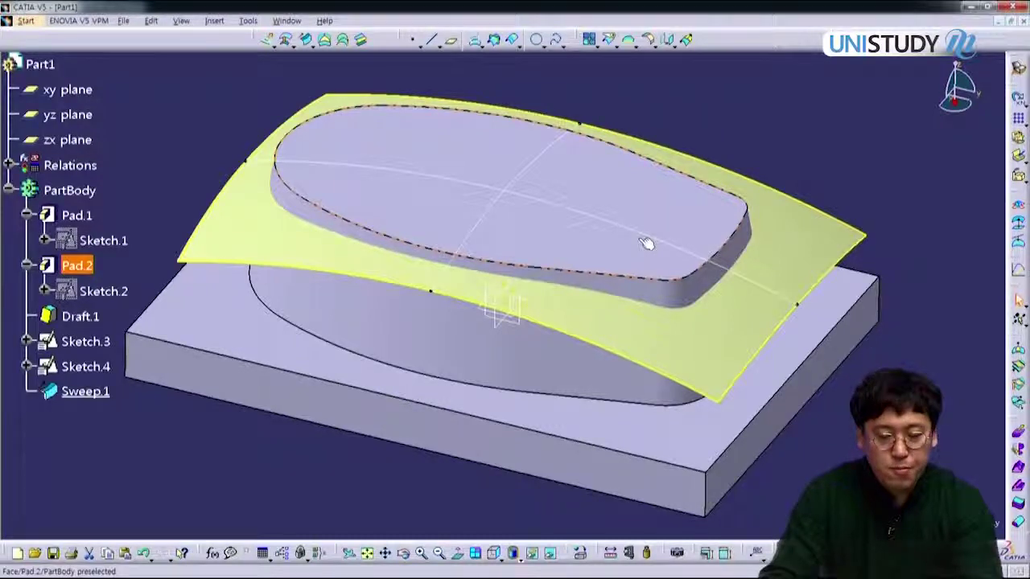
click(647, 243)
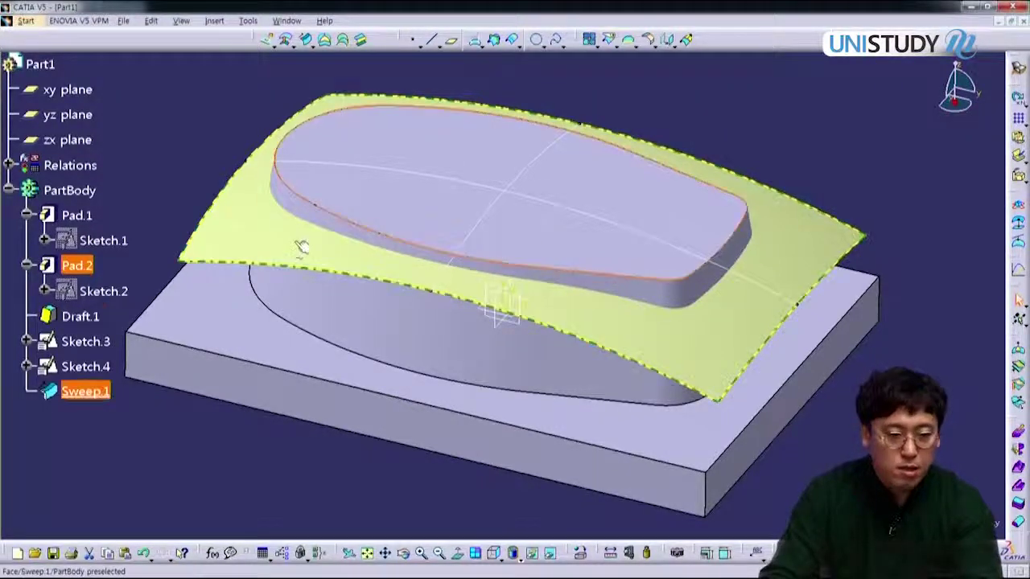
click(143, 173)
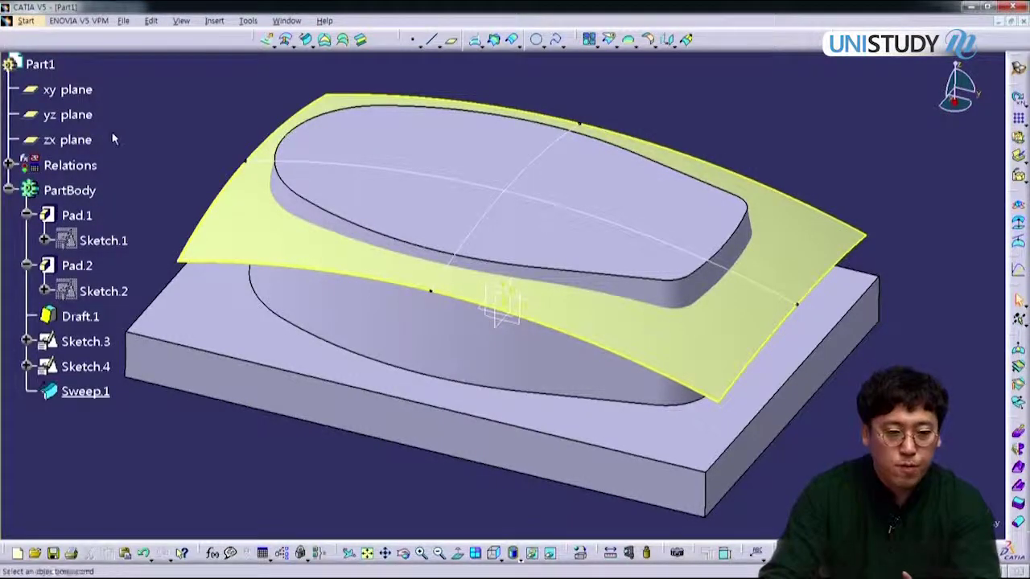
Switch from Generative Shape Design to the Part Design workbench
click(27, 22)
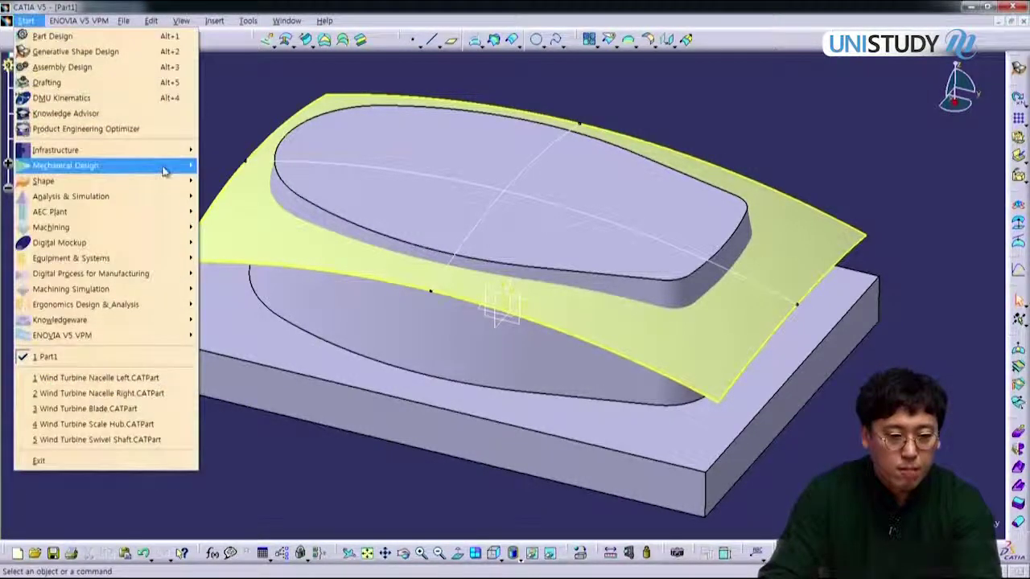
mouse_move(96, 164)
click(259, 167)
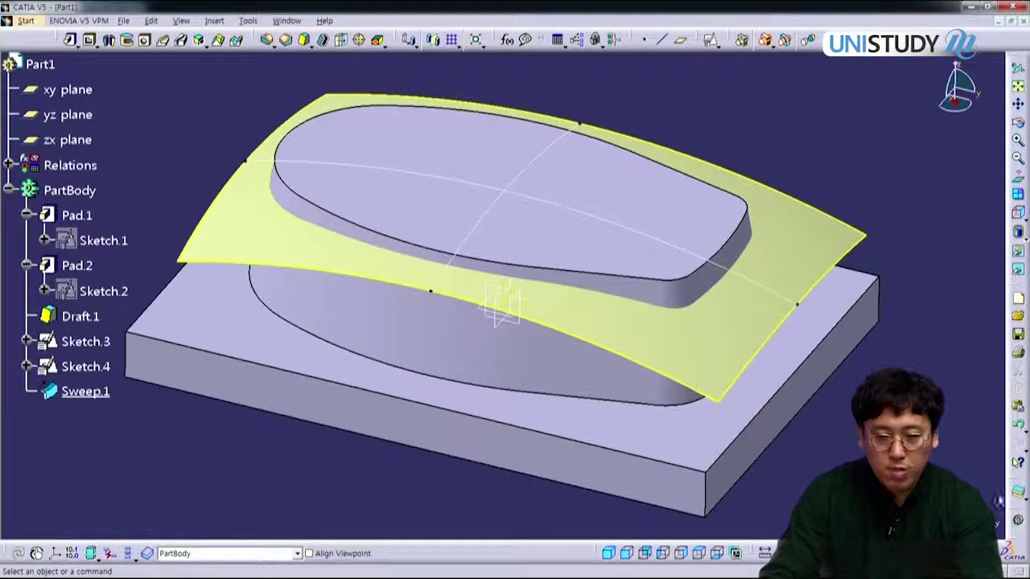
Undock the surface-based features toolbar and float its full set of commands above the model
drag(1018, 485, 812, 96)
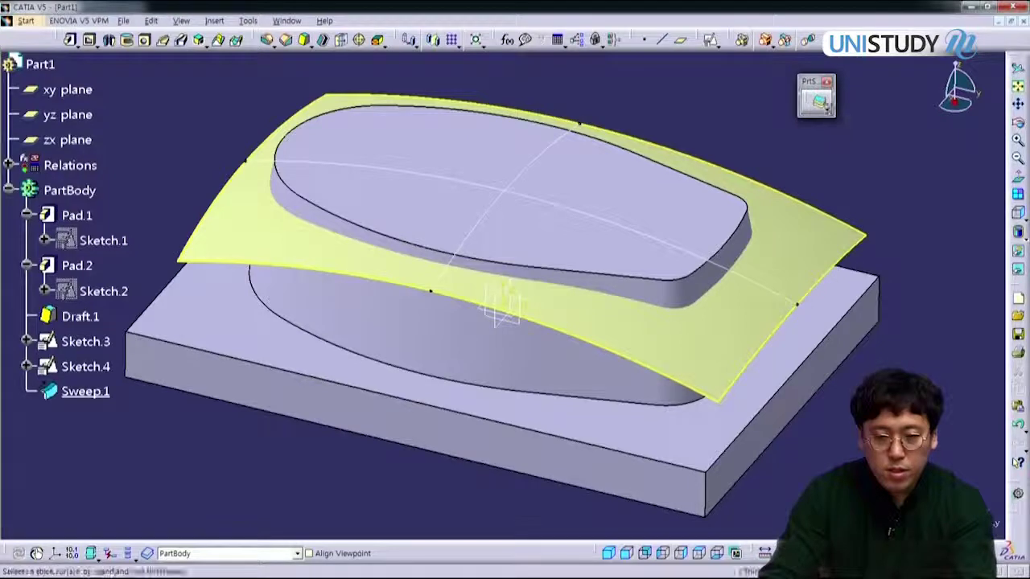
click(829, 112)
drag(834, 120, 644, 68)
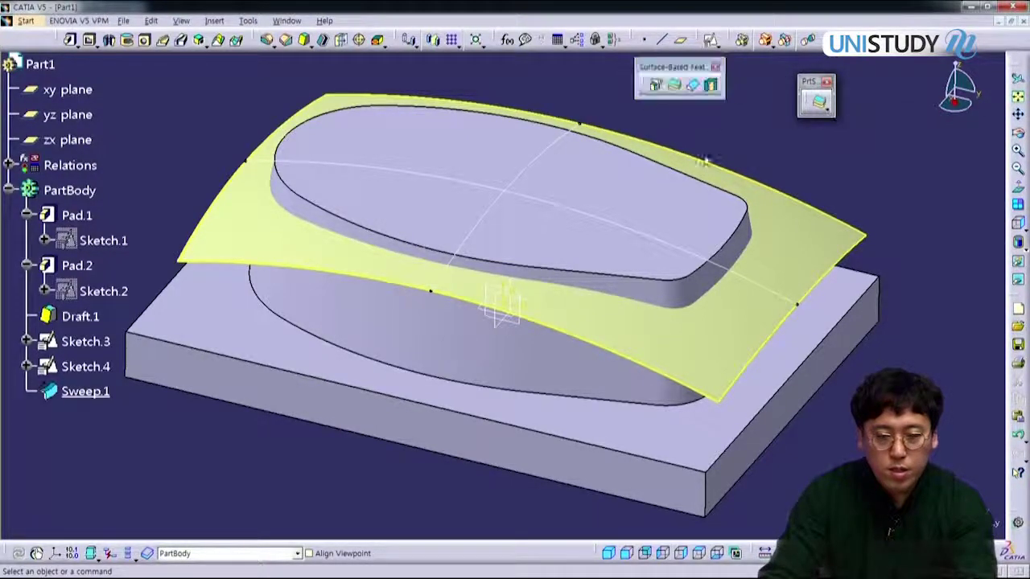
Split the part body with the swept surface Sweep.1, keeping the material below it, and inspect the crowned top
click(656, 85)
middle_drag(820, 383, 768, 382)
drag(882, 190, 498, 84)
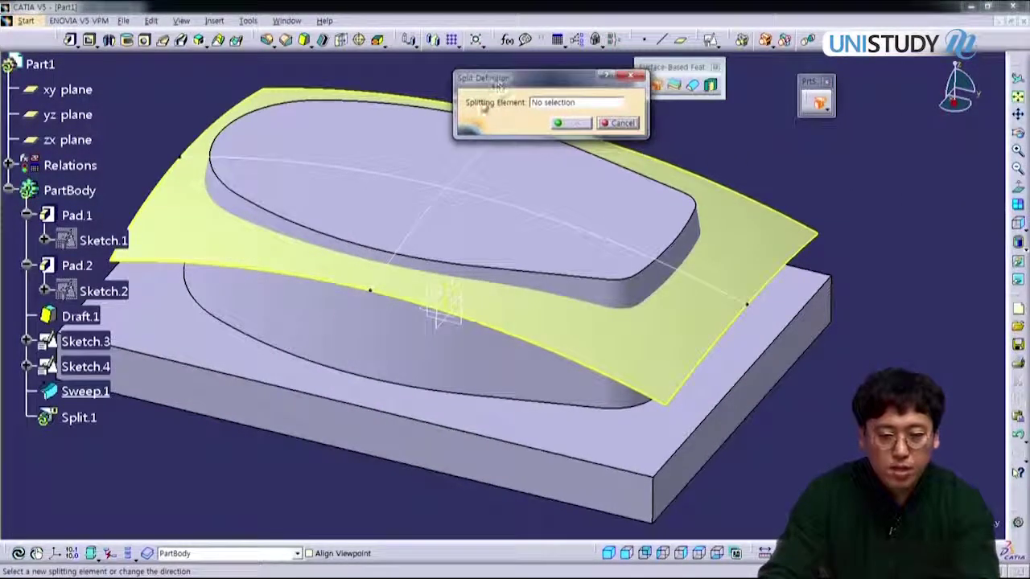
click(580, 103)
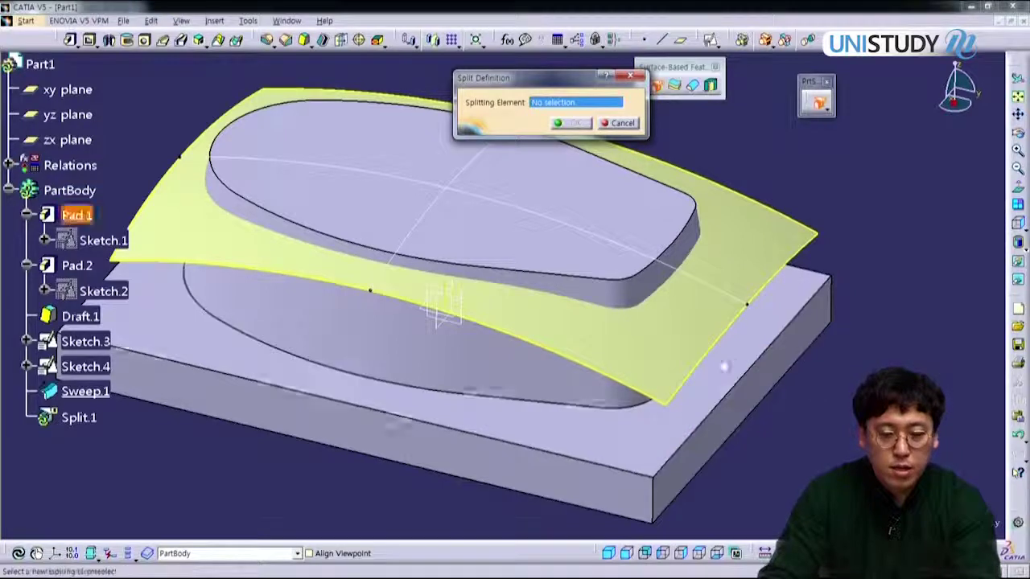
click(651, 343)
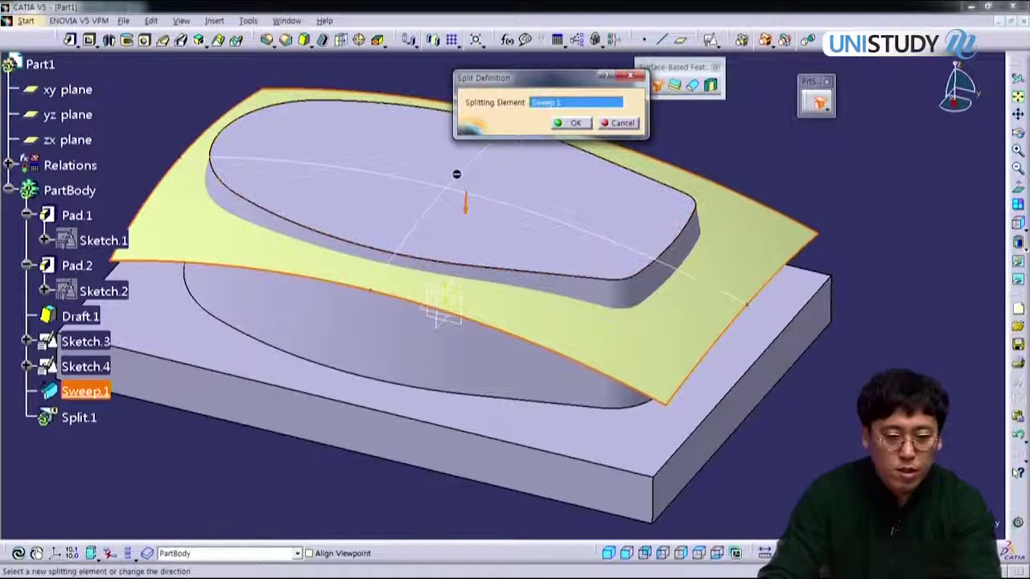
middle_drag(541, 285, 552, 335)
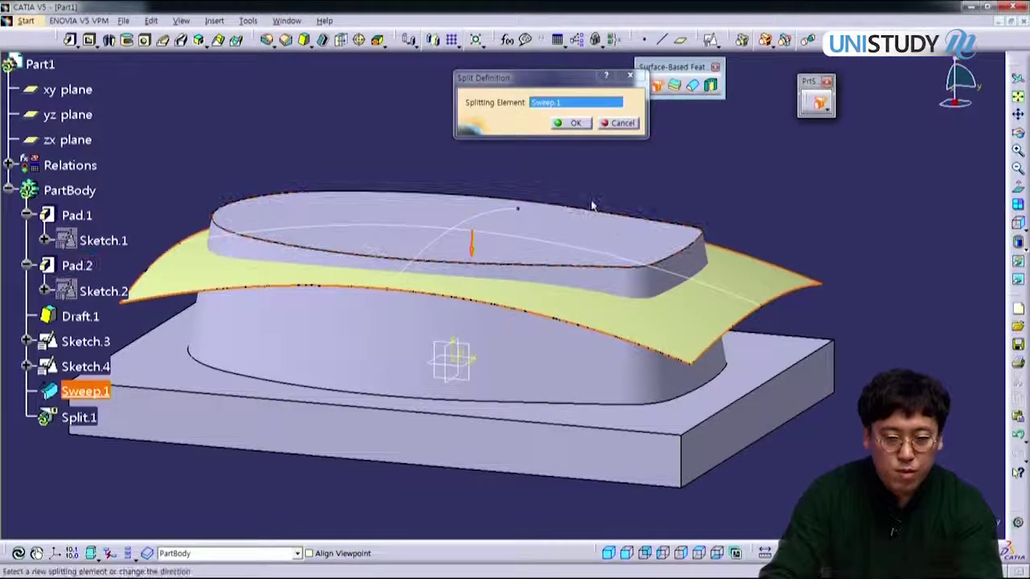
middle_drag(558, 225, 544, 273)
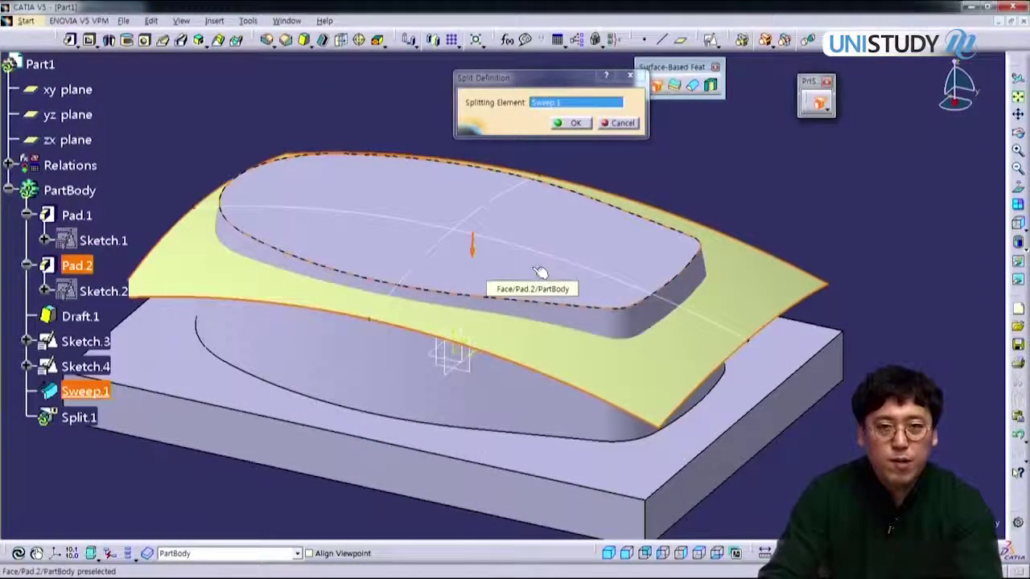
click(577, 123)
middle_drag(660, 318, 475, 306)
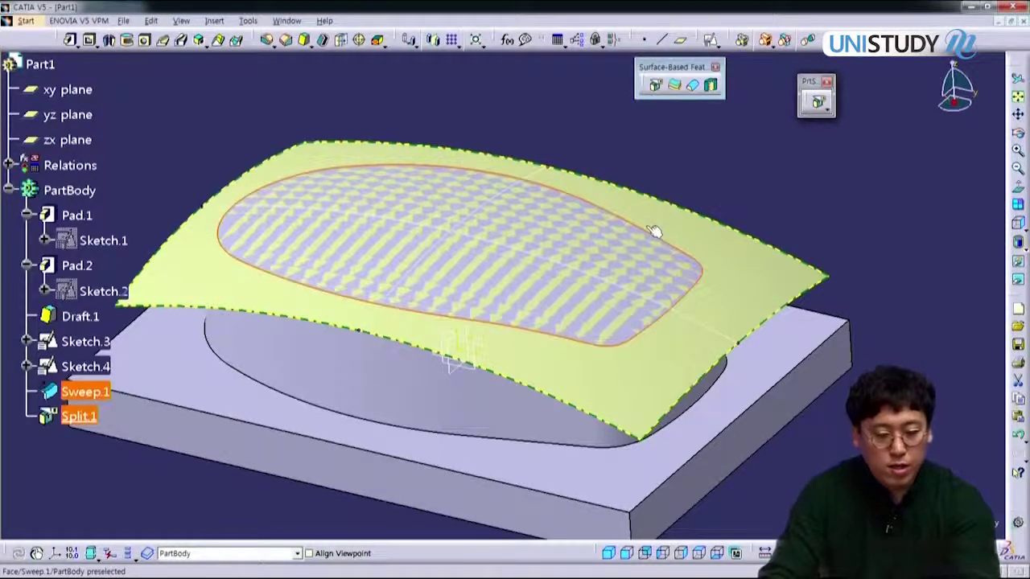
Switch to the PDF drawing in Adobe Acrobat and mark the pocket outline, the 4-R6 callout and the Offset 8 note for study
key(alt+Tab)
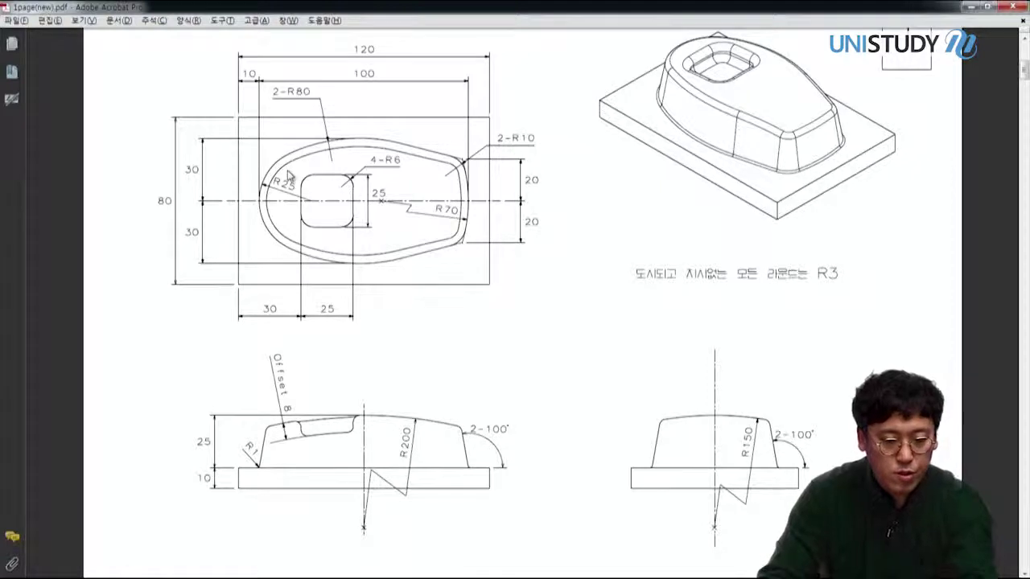
drag(292, 167, 350, 228)
key(ctrl+z)
drag(291, 169, 268, 210)
drag(288, 164, 377, 251)
drag(385, 142, 412, 168)
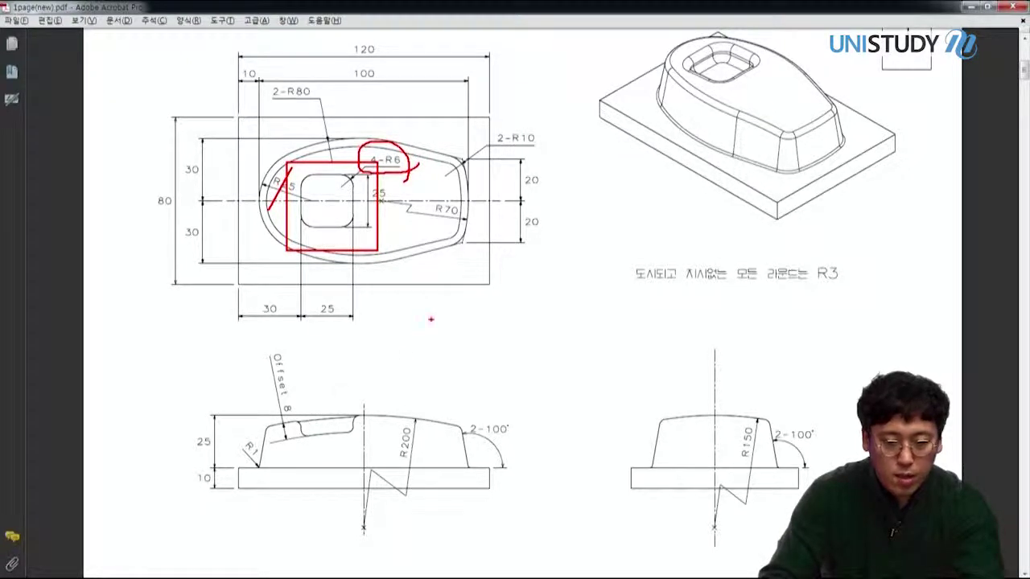
mouse_move(287, 419)
mouse_down()
mouse_move(264, 375)
mouse_move(295, 367)
mouse_up()
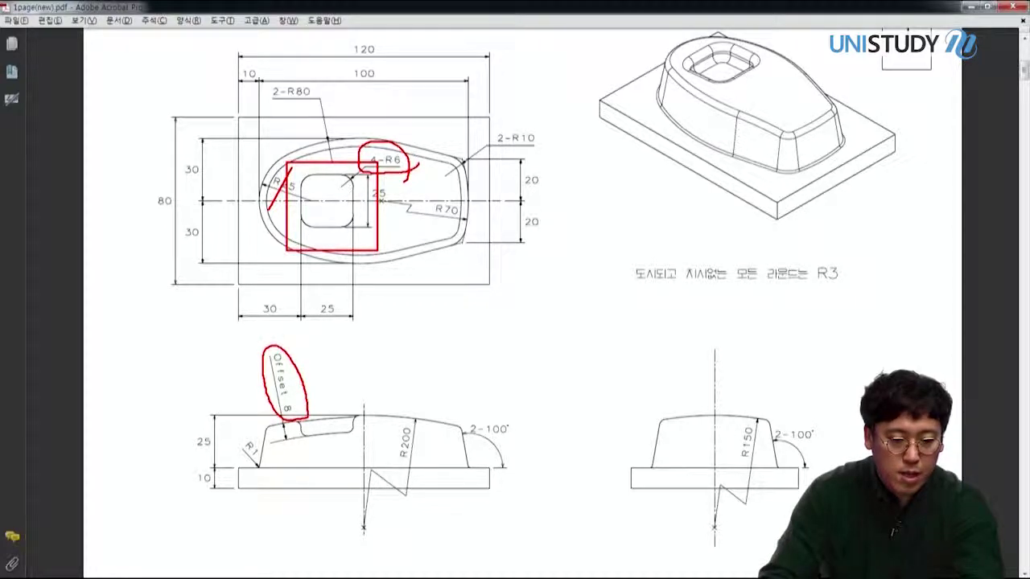
key(Escape)
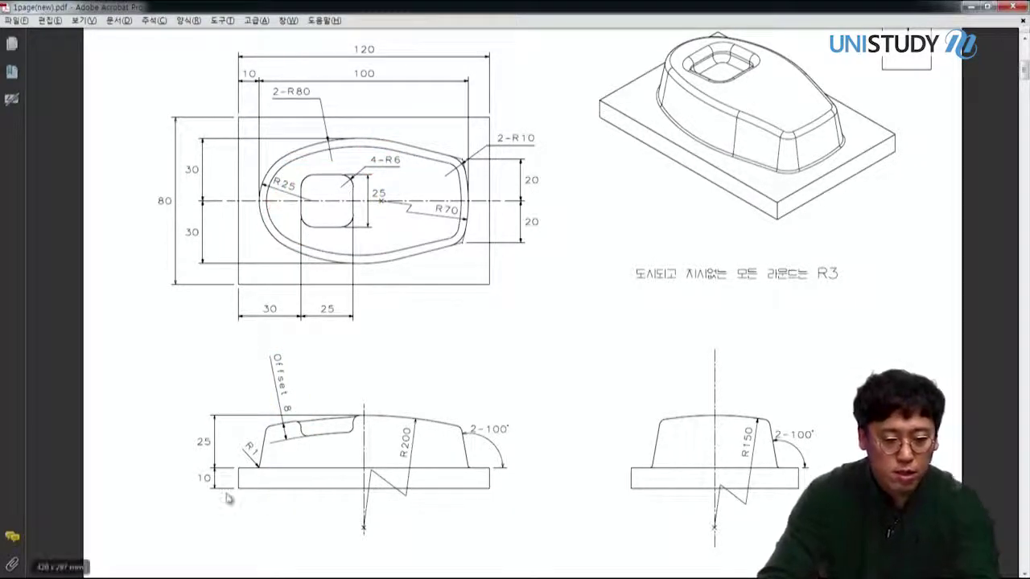
Enlarge the drawing's front view, circle the Offset 8 note and sketch a circle with inward and outward arrows to examine the offset idea
ctrl+scroll(228, 498, up, 2)
key(ctrl+2)
mouse_move(281, 307)
mouse_down()
mouse_move(286, 320)
mouse_move(221, 338)
mouse_move(258, 238)
mouse_up()
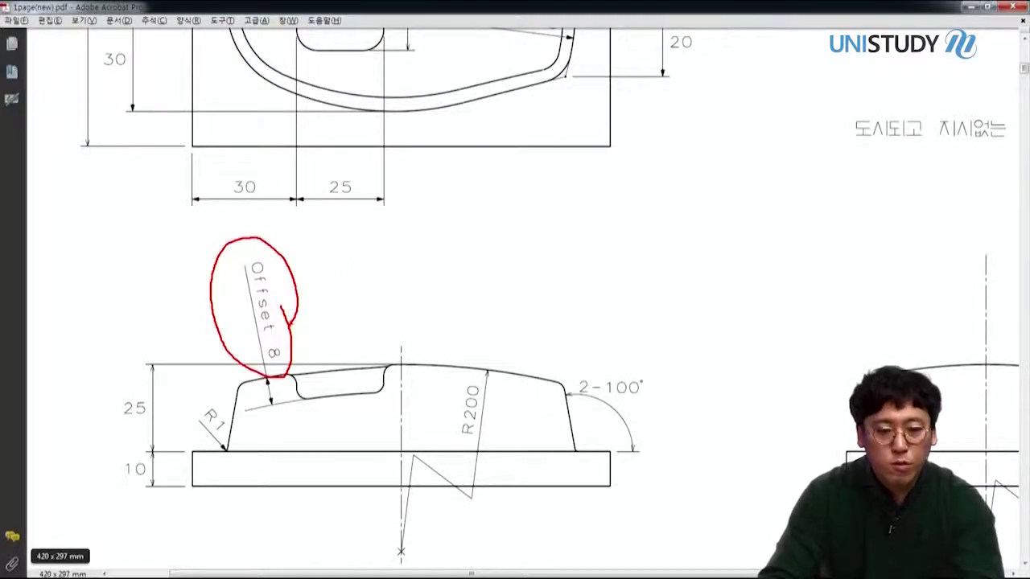
mouse_move(590, 137)
mouse_down()
mouse_move(493, 189)
mouse_move(569, 264)
mouse_move(635, 187)
mouse_up()
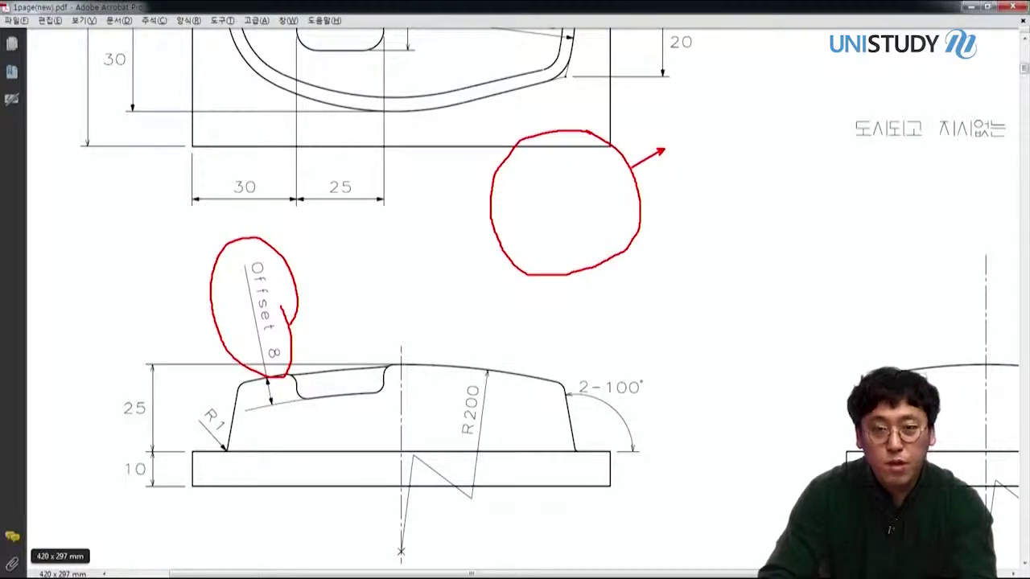
drag(598, 174, 625, 158)
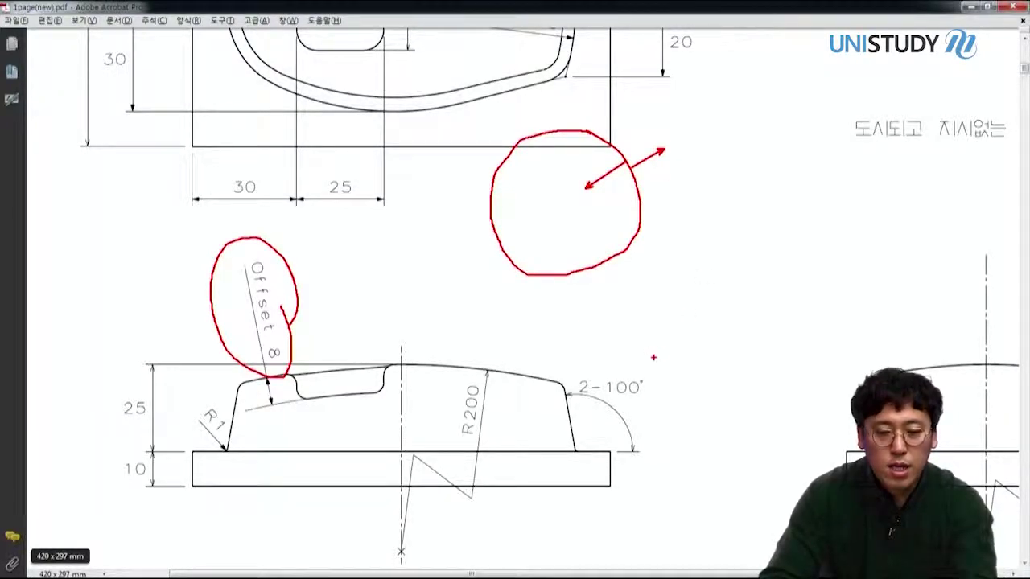
drag(654, 357, 774, 191)
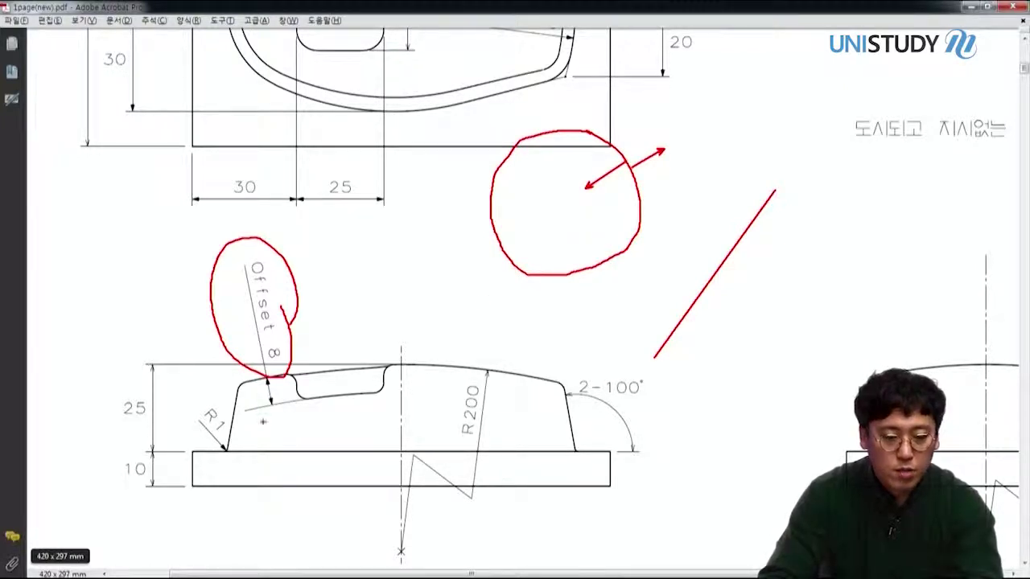
Examine how Offset 8 relates to the R200 crown and 25 mm height by marking them on the drawing, and clear the marks
mouse_move(286, 346)
mouse_down()
mouse_move(241, 250)
mouse_move(283, 330)
mouse_up()
mouse_move(499, 418)
mouse_down()
mouse_move(441, 395)
mouse_move(505, 438)
mouse_move(447, 428)
mouse_up()
drag(390, 297, 393, 339)
drag(458, 304, 459, 320)
drag(158, 399, 185, 411)
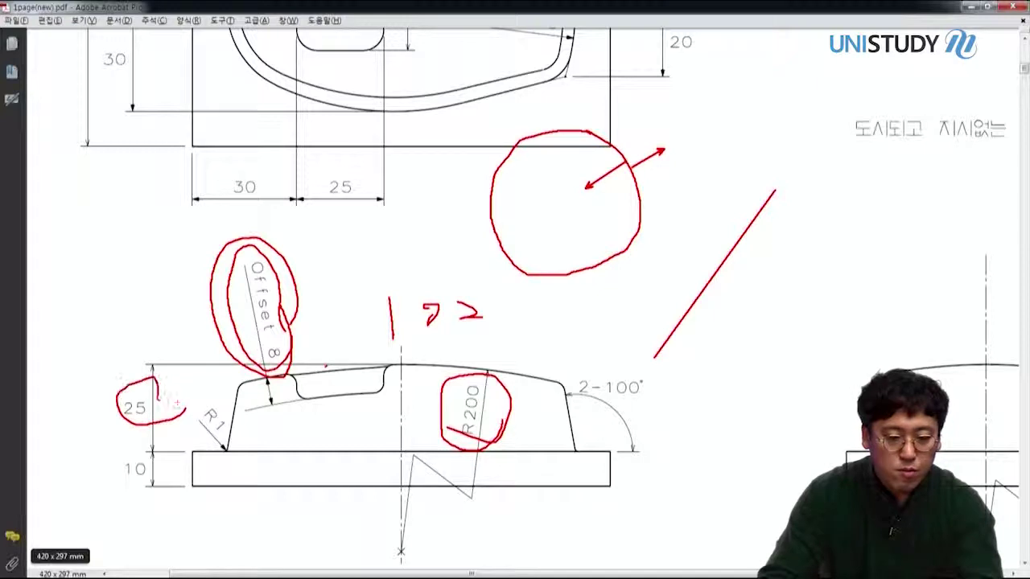
drag(379, 432, 370, 448)
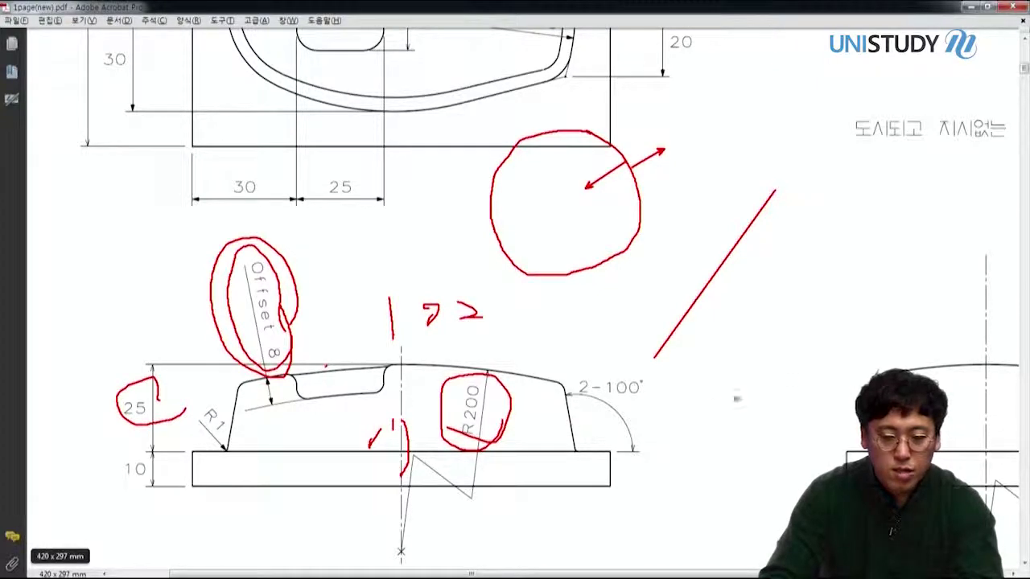
drag(909, 370, 1006, 374)
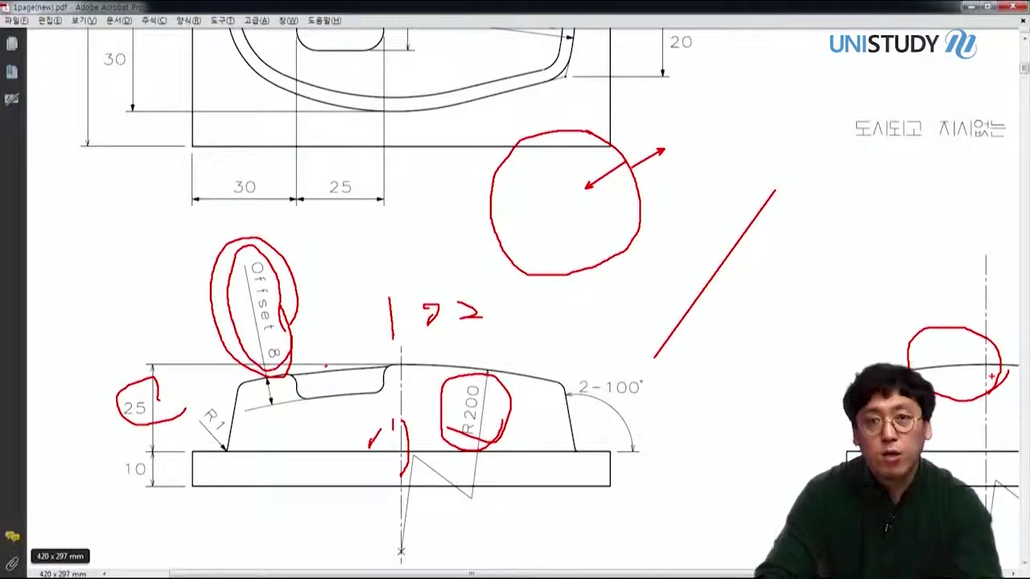
key(Escape)
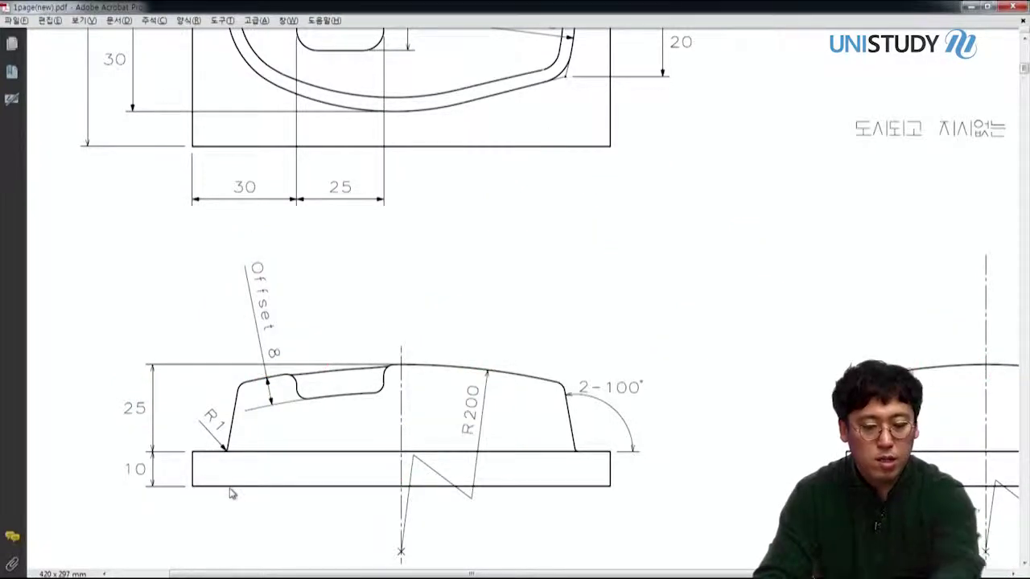
Switch back to CATIA, deselect the split and enter the Generative Shape Design workbench
key(alt+Tab)
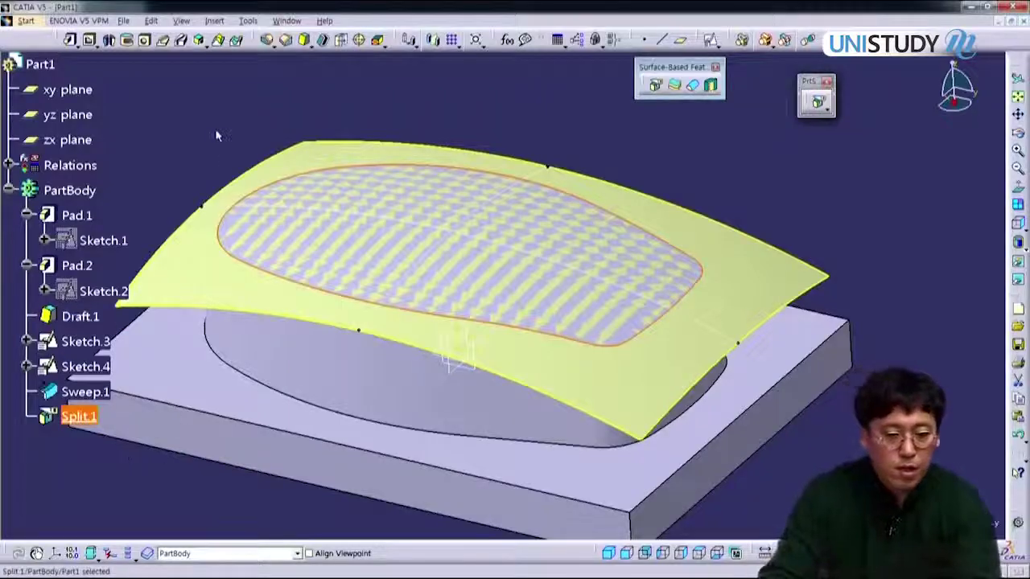
click(216, 136)
click(25, 21)
mouse_move(171, 169)
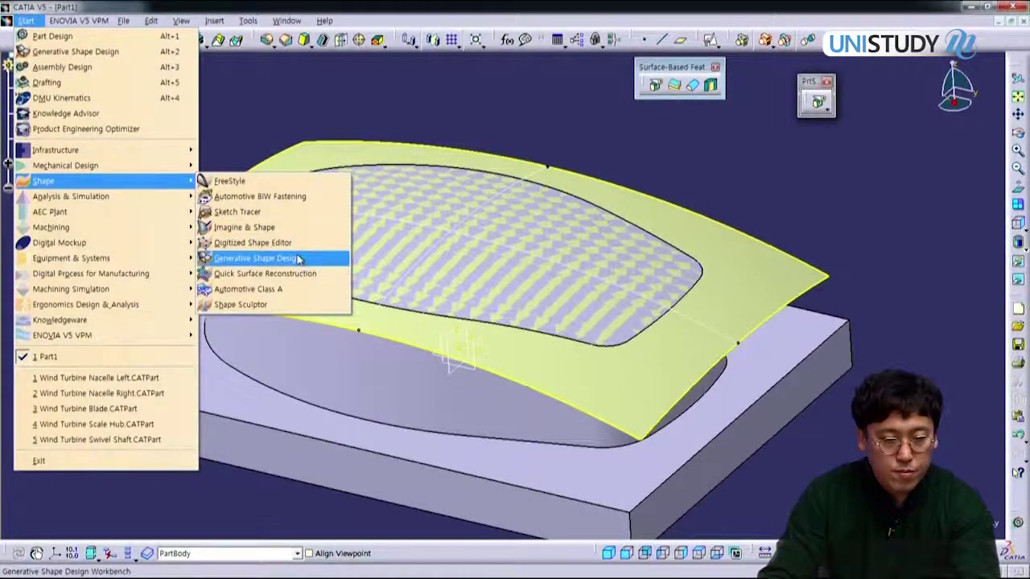
click(298, 257)
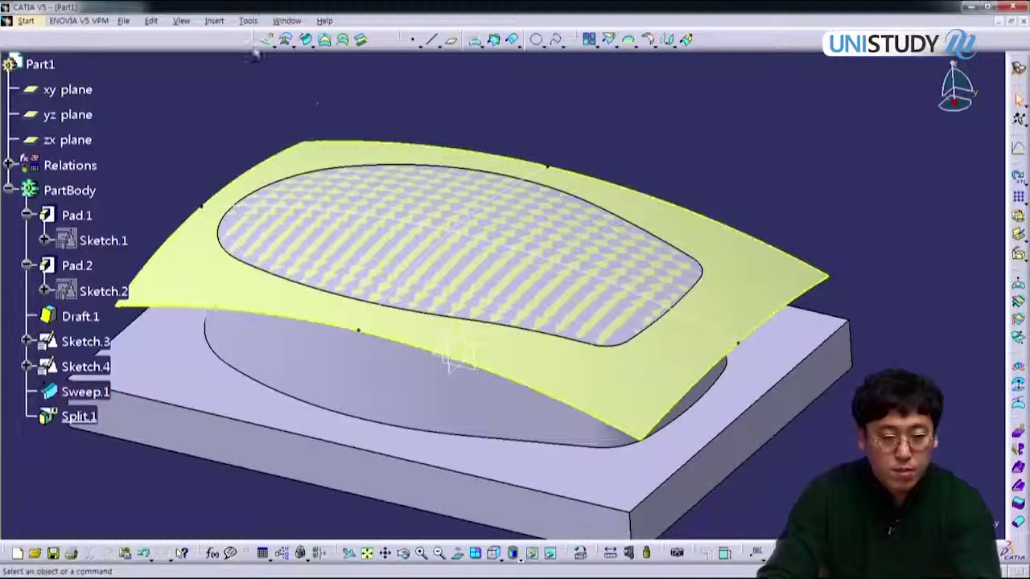
Float the surface toolbar over the model and preview an 8 mm Offset of the swept surface Sweep.1
drag(254, 43, 216, 131)
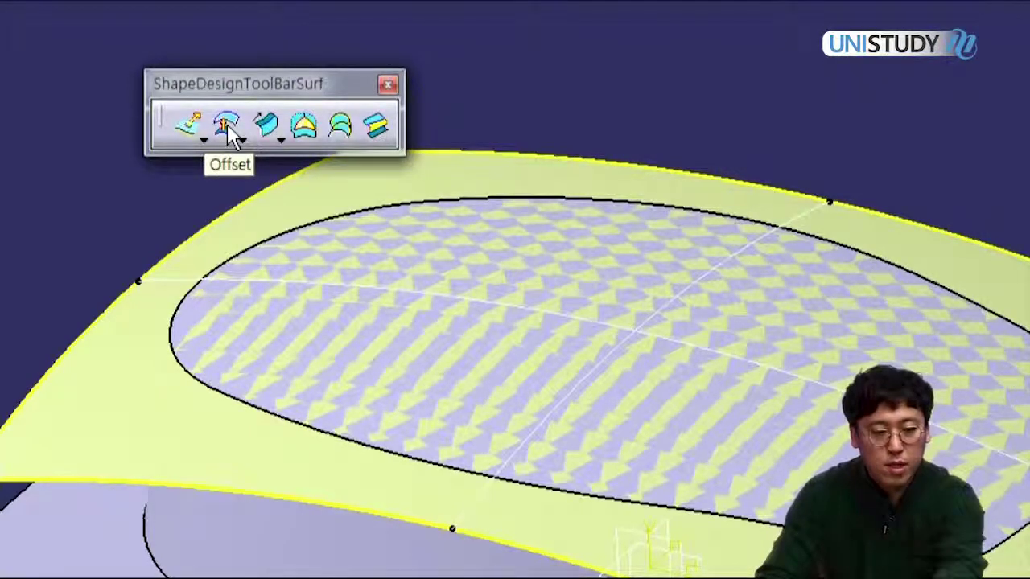
click(228, 129)
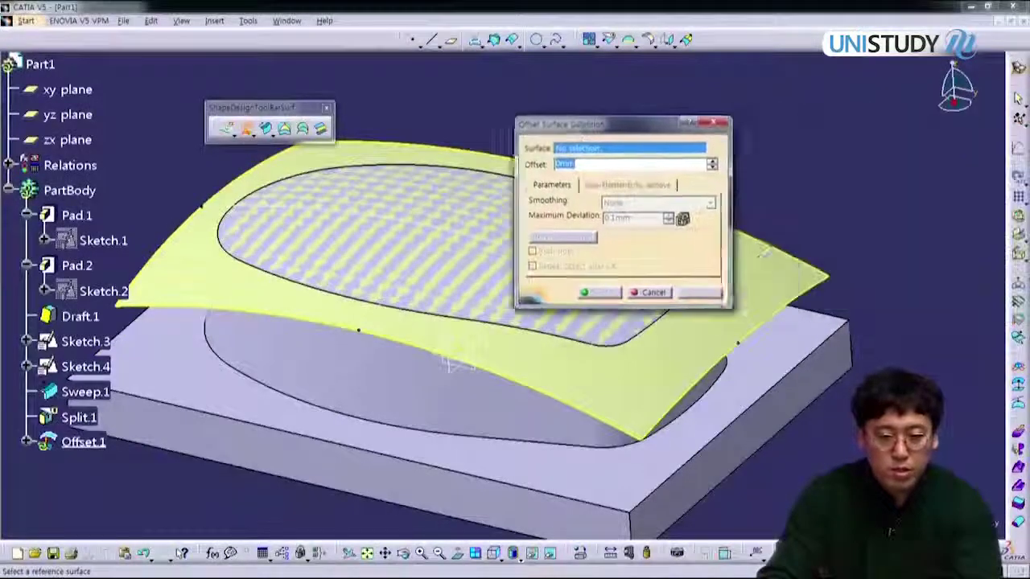
drag(581, 125, 461, 99)
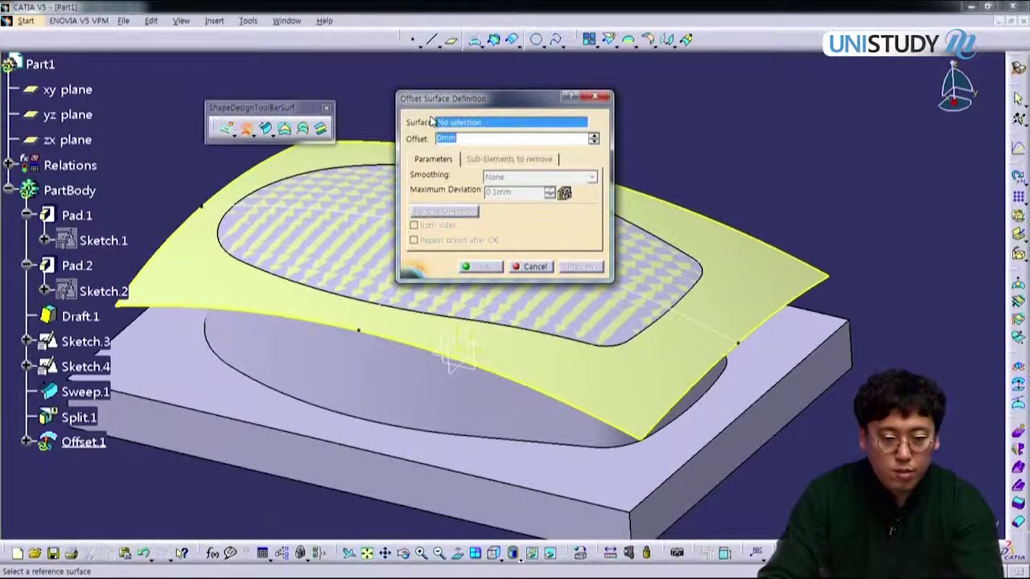
drag(443, 102, 445, 88)
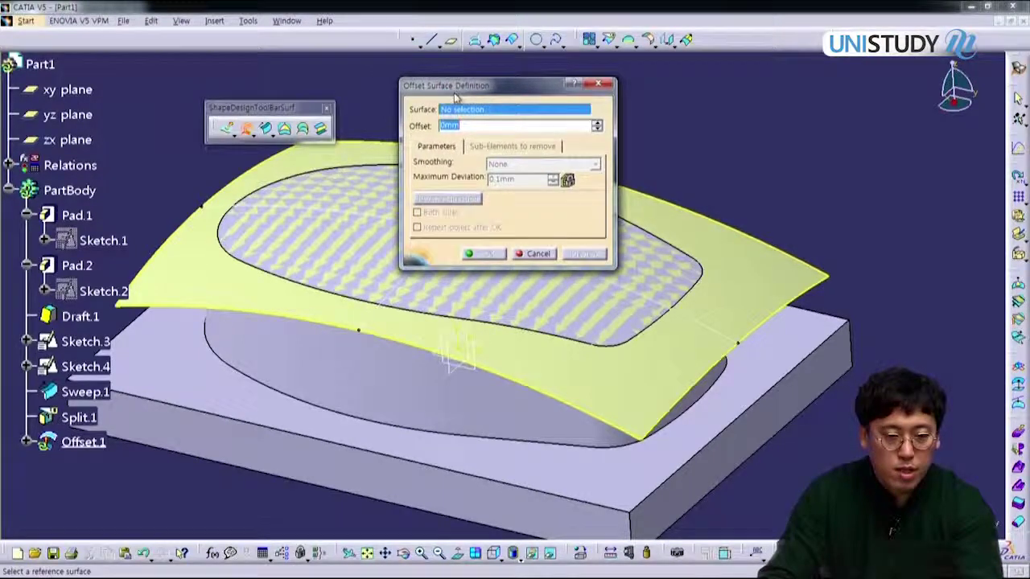
click(213, 276)
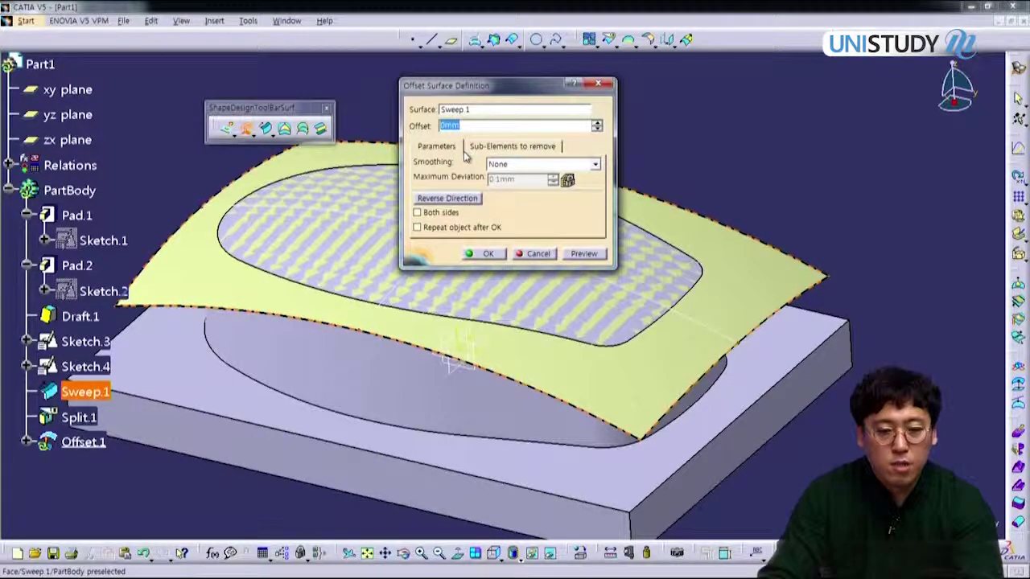
text(8)
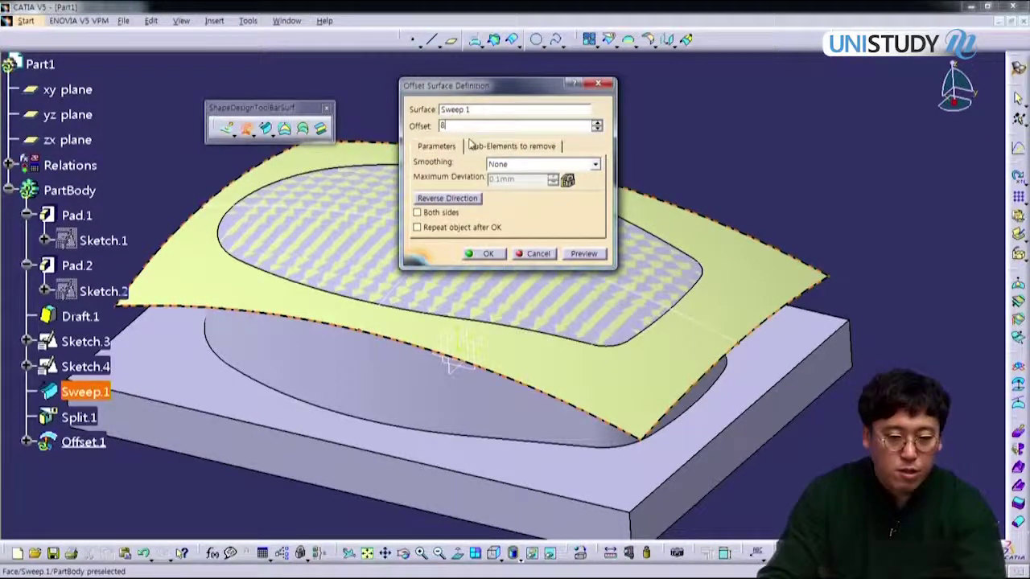
drag(516, 91, 696, 74)
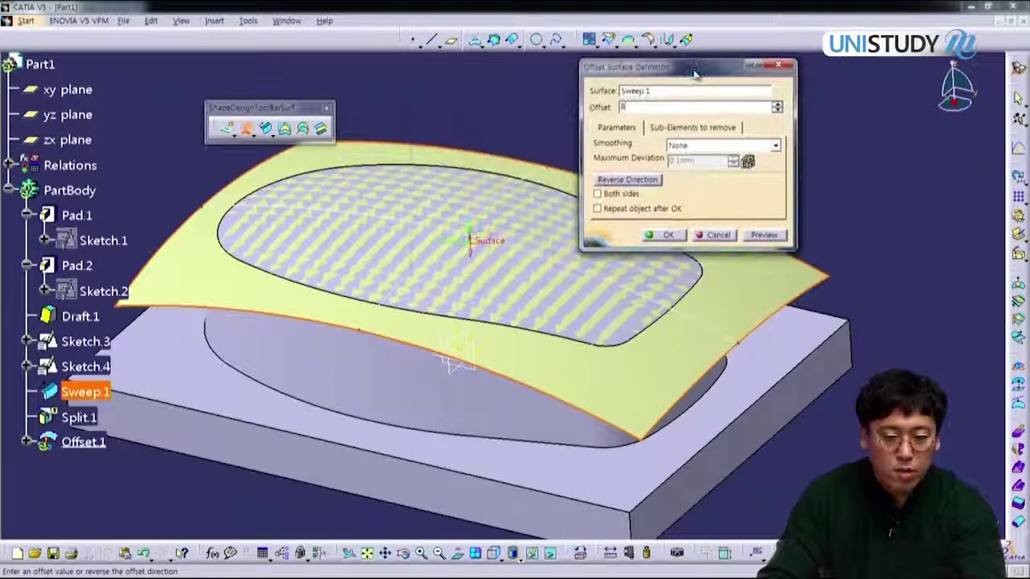
click(765, 235)
mouse_move(462, 346)
middle_down()
mouse_move(465, 314)
mouse_move(429, 373)
middle_up()
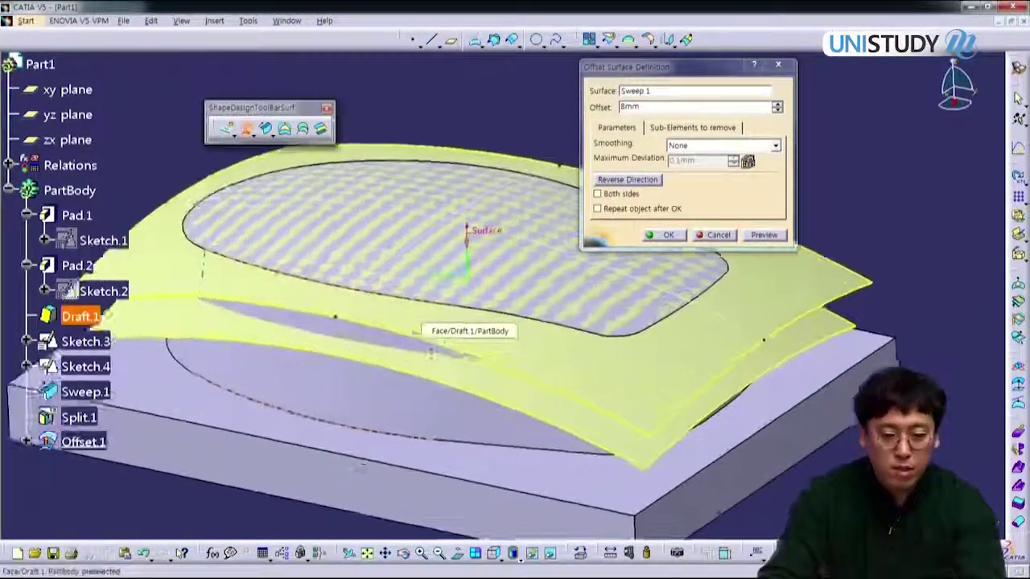
Preview the 8 mm offset in the reversed direction, and preview it with Both sides enabled
click(635, 182)
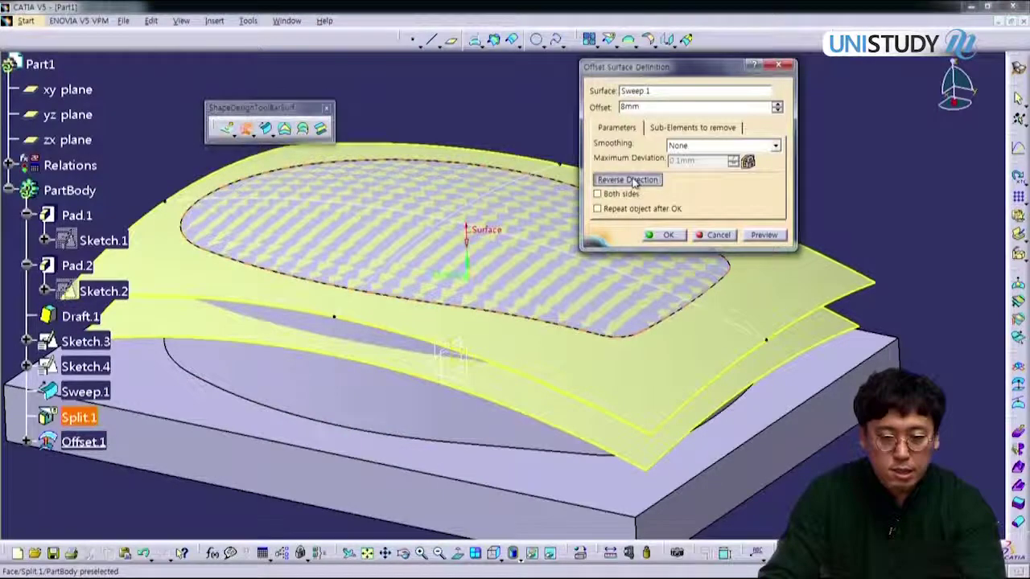
click(775, 238)
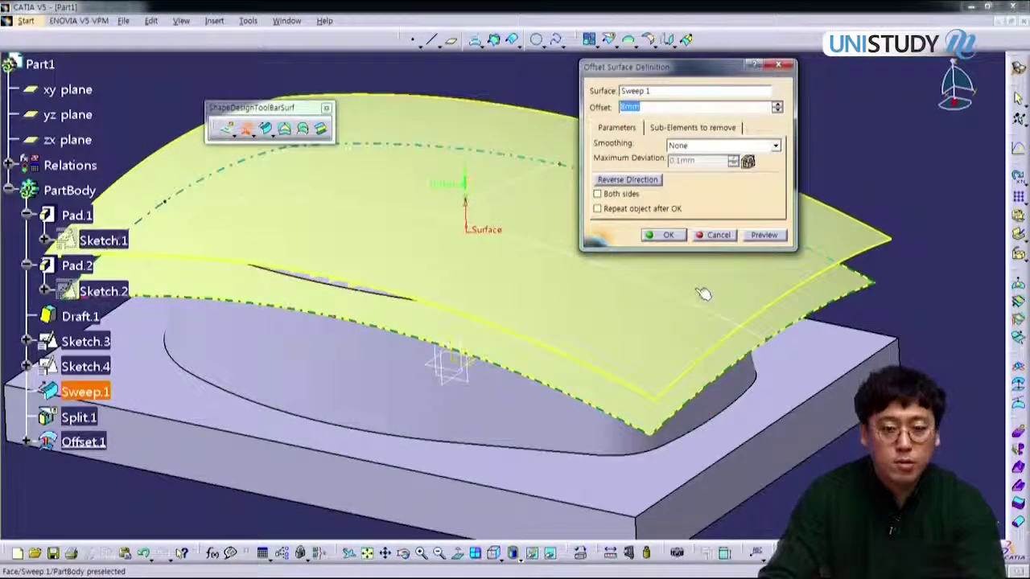
mouse_move(401, 376)
middle_down()
mouse_move(483, 338)
mouse_move(409, 366)
middle_up()
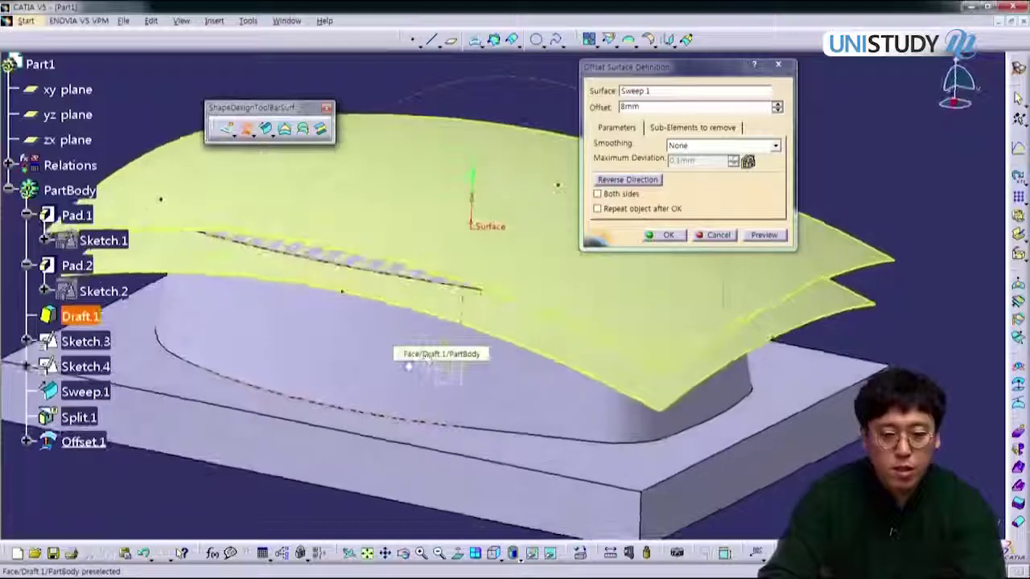
click(597, 195)
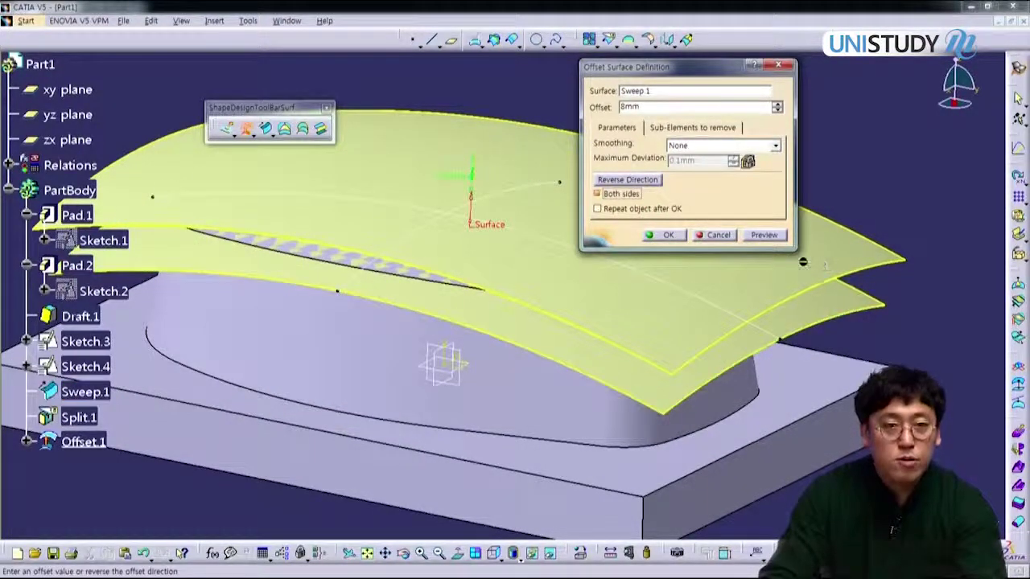
click(764, 235)
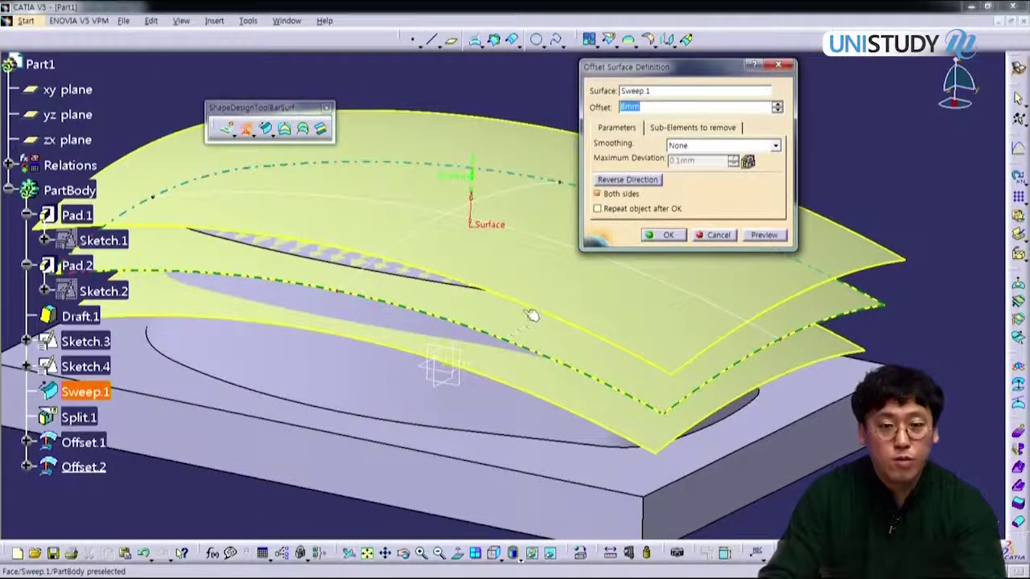
scroll(206, 496, down, 4)
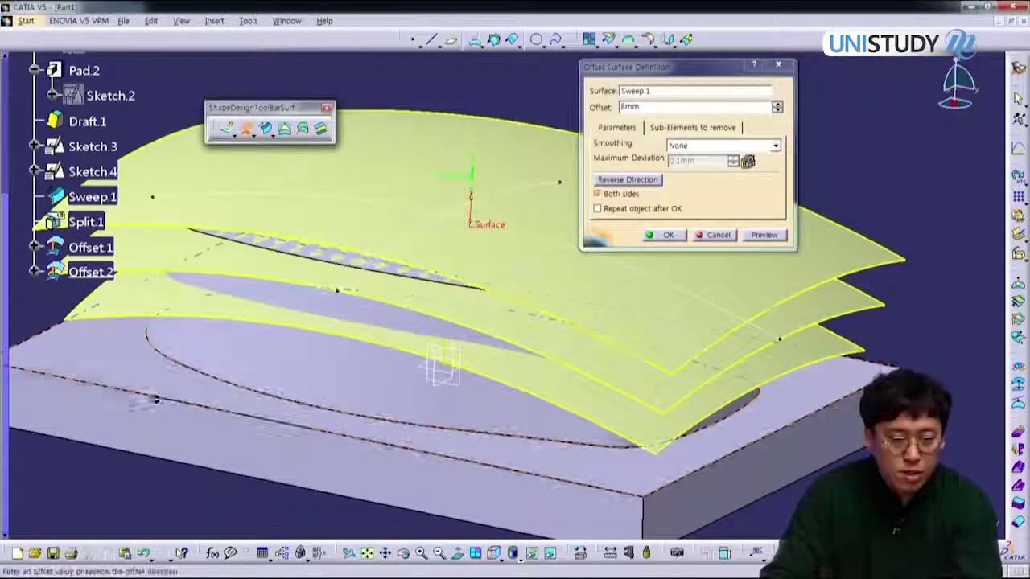
Turn off Both sides, reverse the direction so the offset lies below Sweep.1, and create the 8 mm offset surface
scroll(154, 399, up, 3)
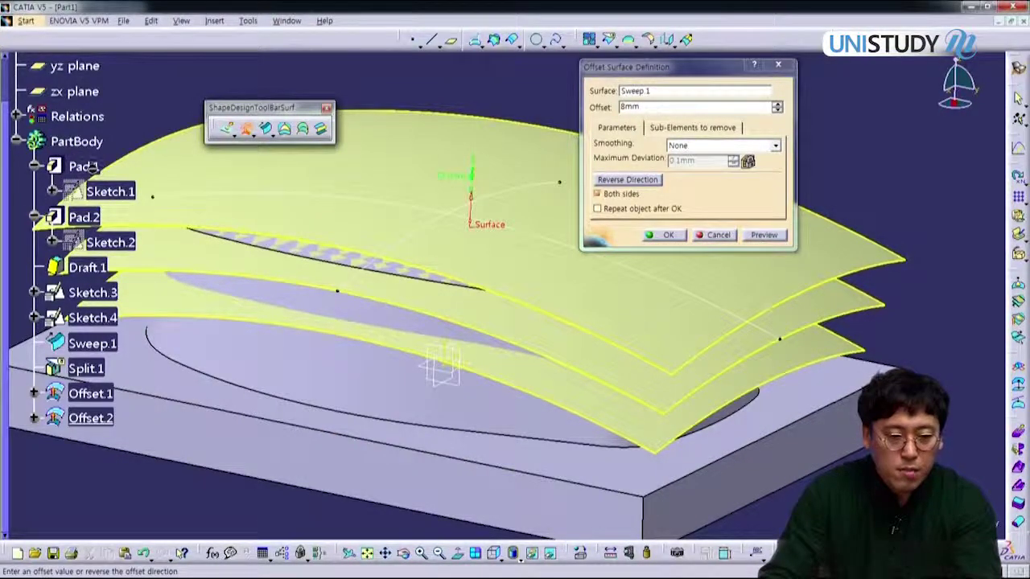
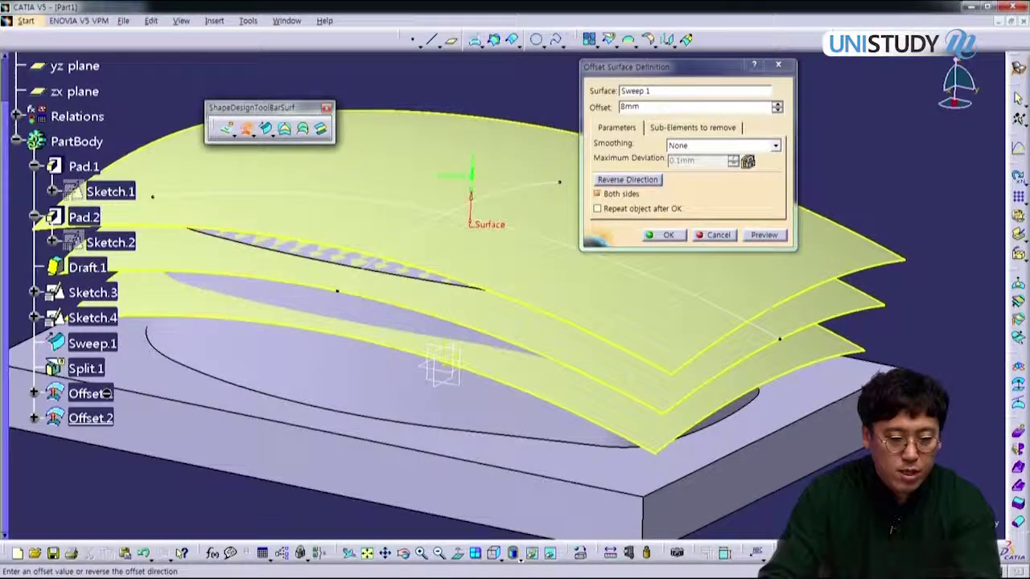
click(626, 196)
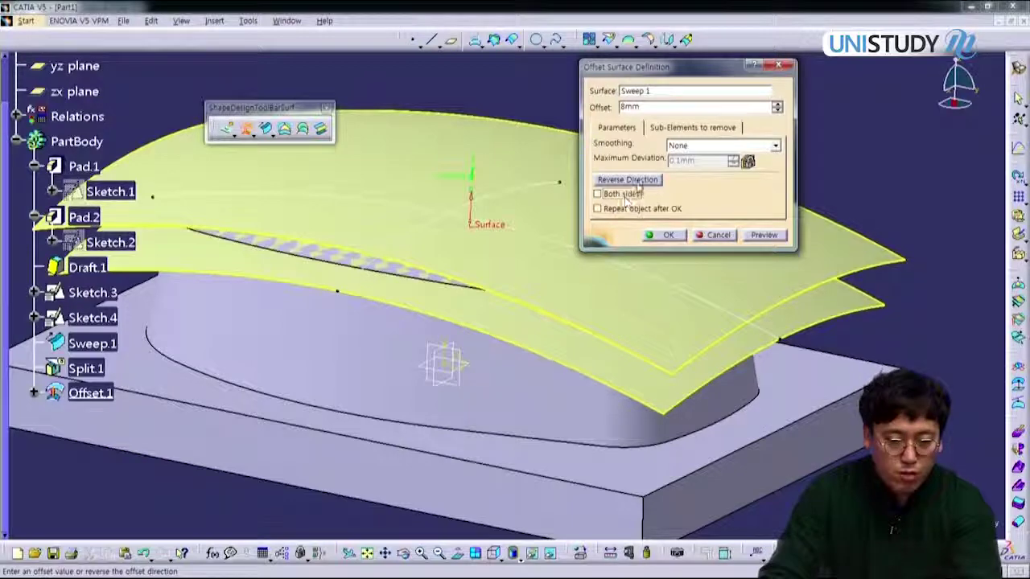
click(638, 180)
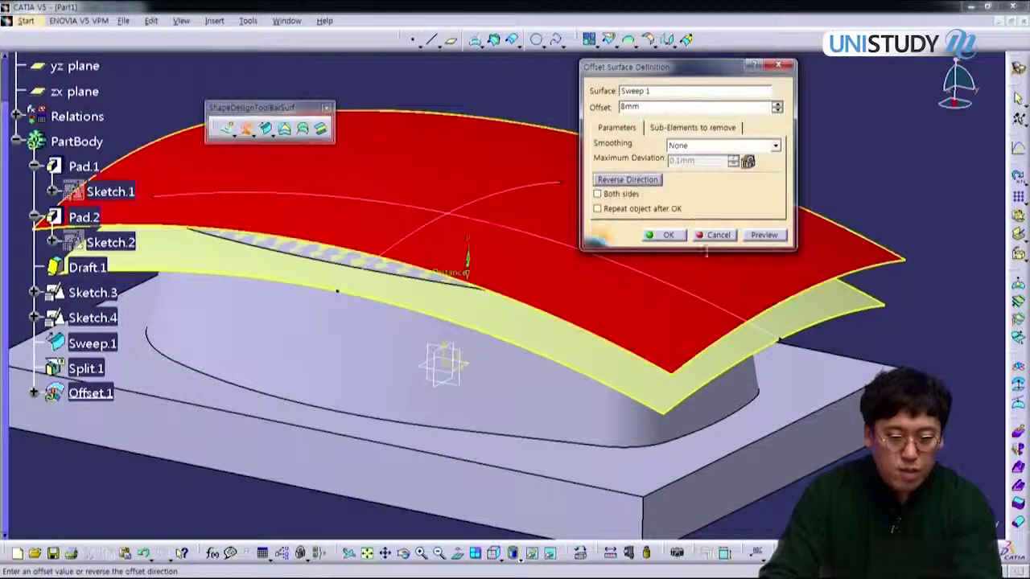
click(764, 235)
click(668, 235)
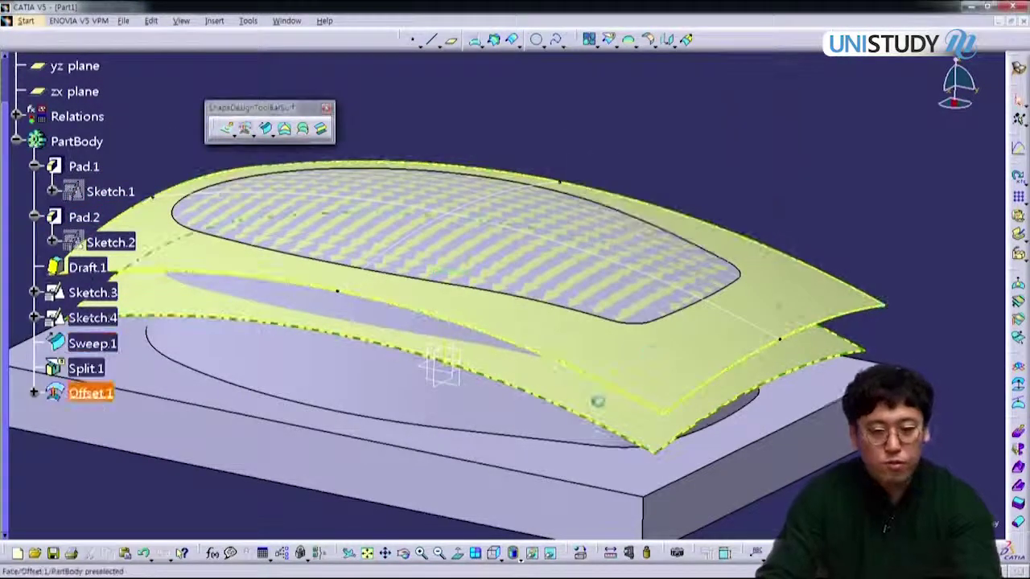
Move the floating surface toolbar clear of the model and hide Sketch.3, Sketch.4 and the swept surface Sweep.1
middle_drag(574, 393, 573, 467)
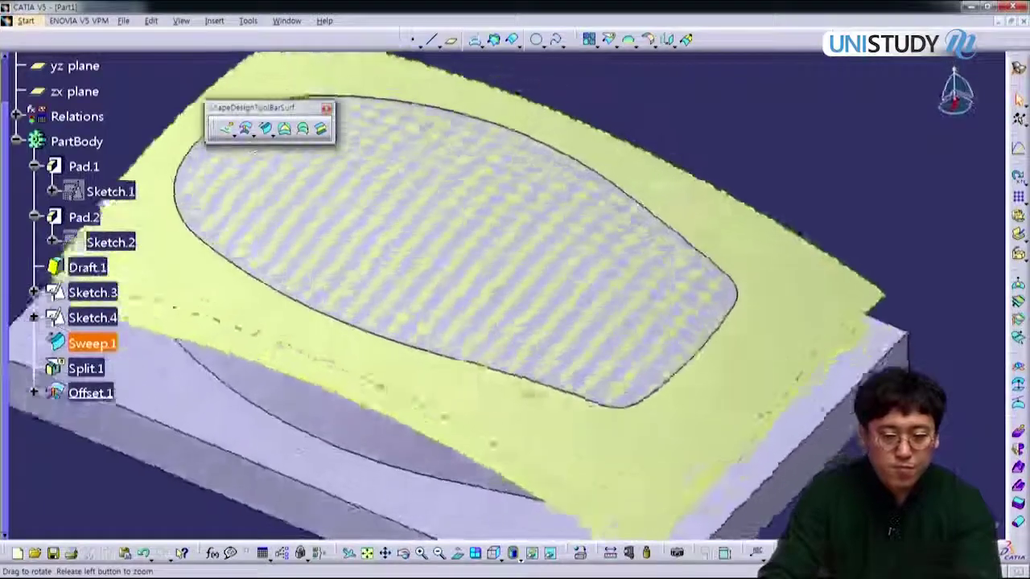
middle_drag(531, 395, 526, 340)
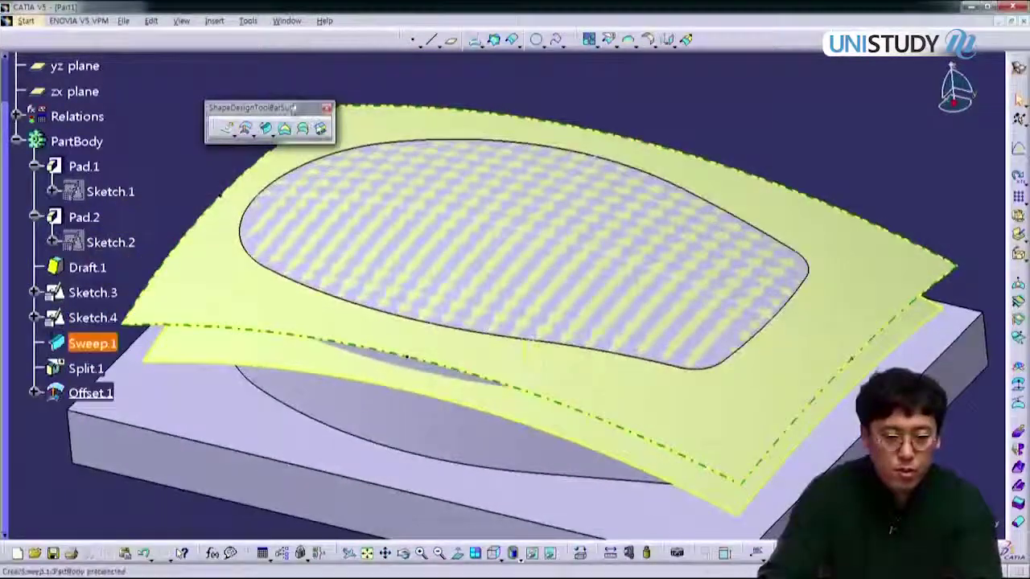
drag(287, 106, 235, 63)
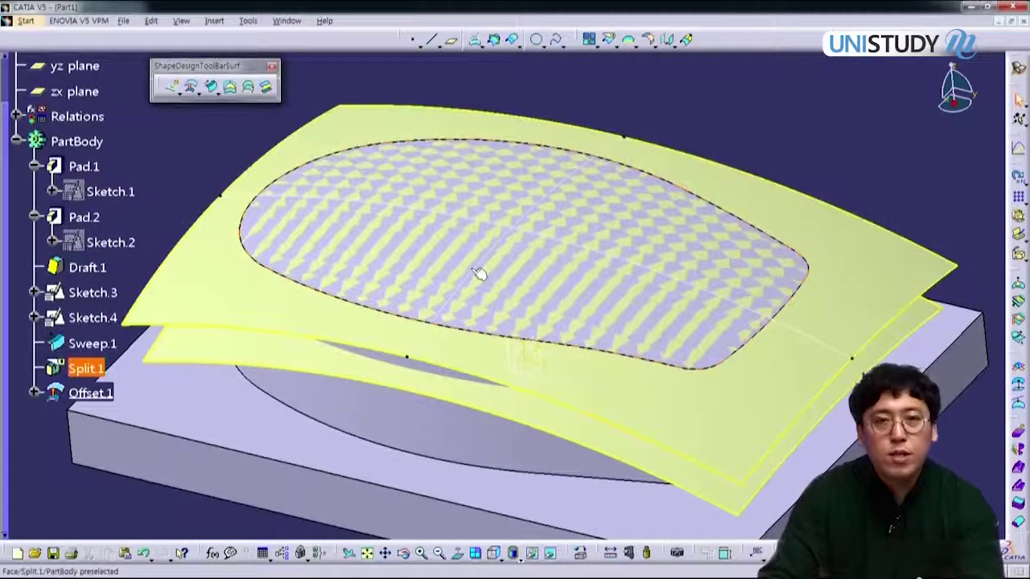
click(811, 342)
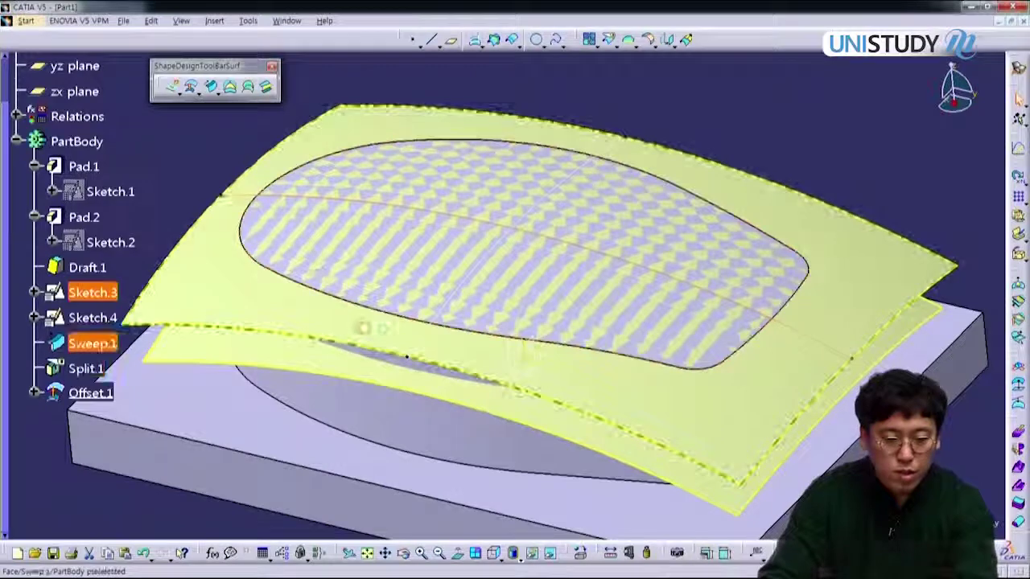
key(Escape)
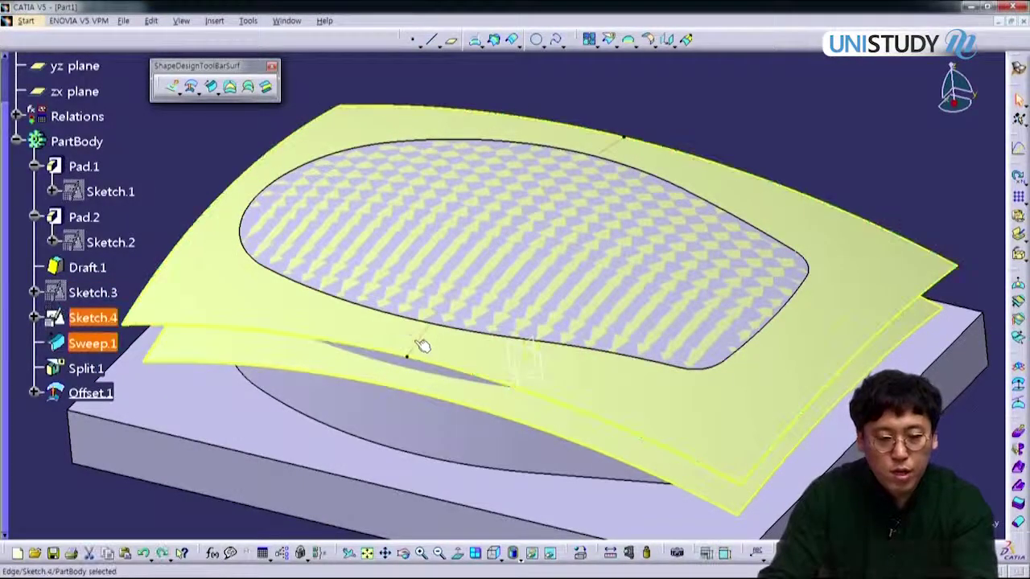
click(418, 348)
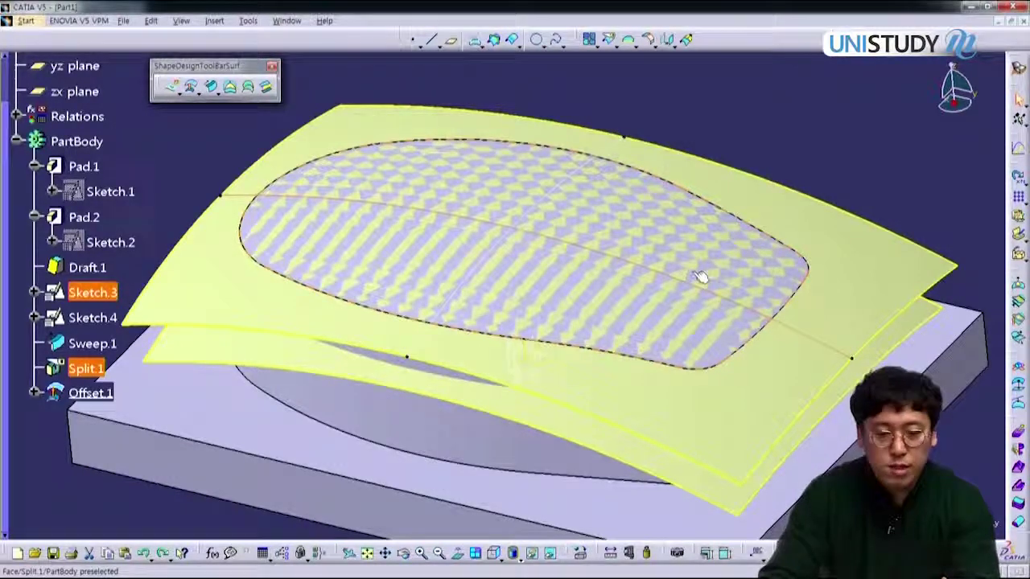
middle_drag(619, 404, 569, 347)
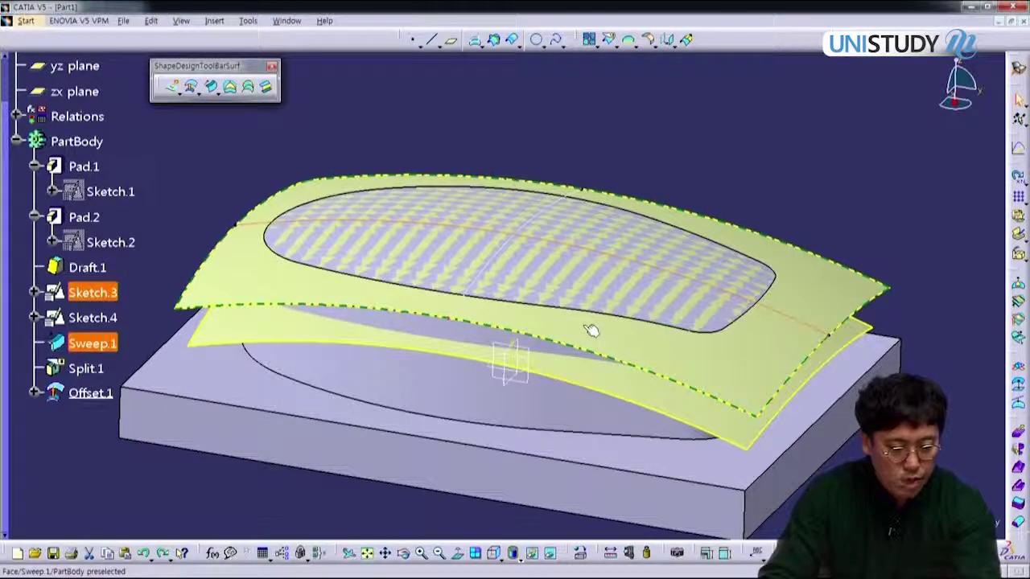
click(768, 372)
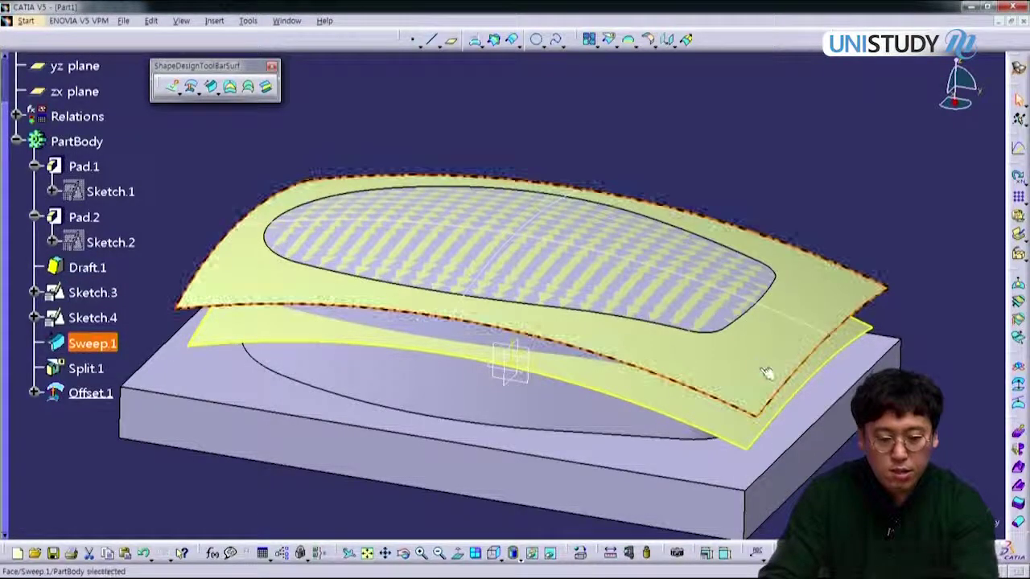
key(space)
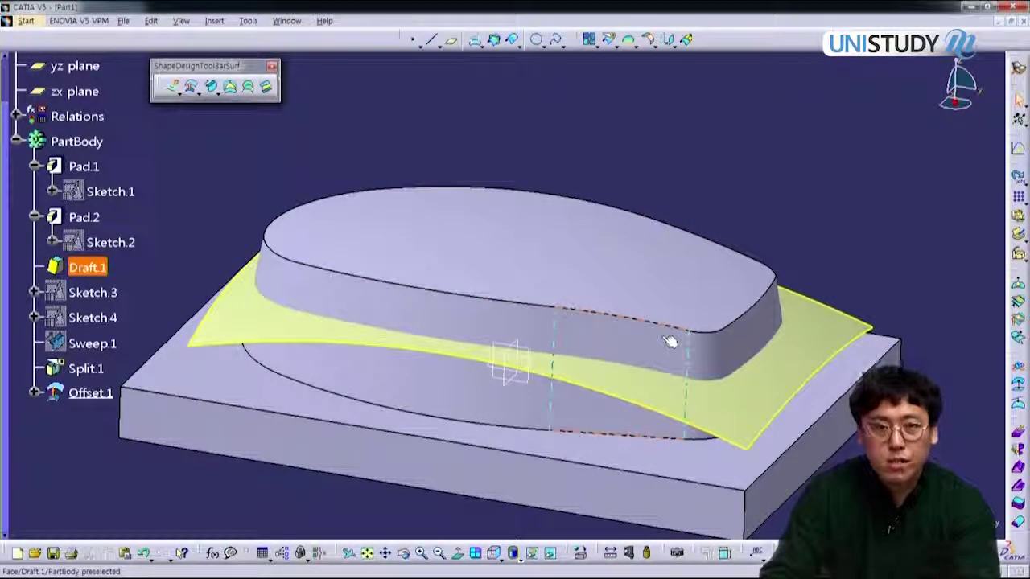
Switch to the PDF drawing and examine the pocket's dimensions, marking possible sketch plane levels above the crown, and return to CATIA
mouse_move(391, 356)
middle_down()
mouse_move(416, 389)
mouse_move(384, 359)
middle_up()
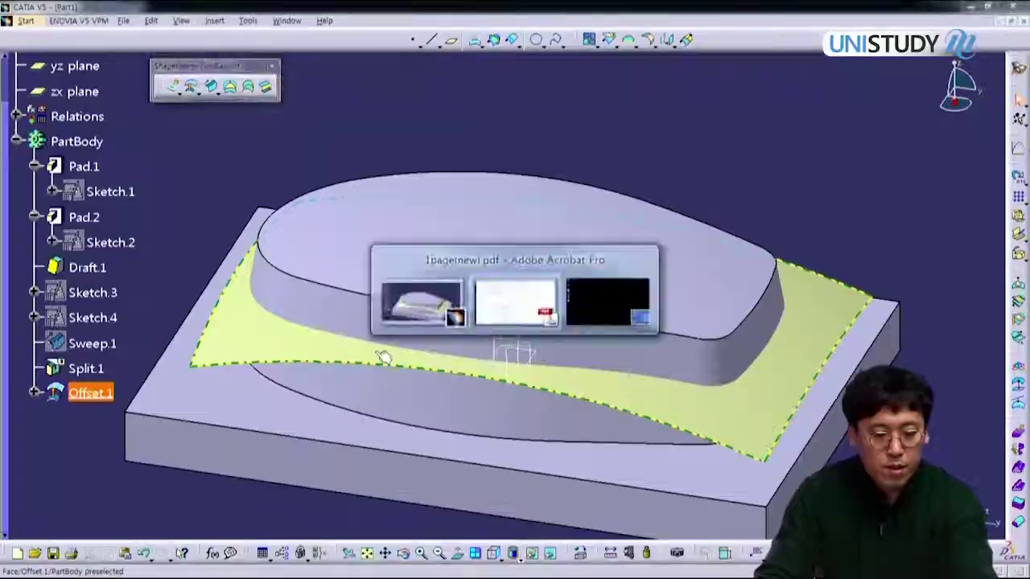
key(alt+Tab)
scroll(346, 360, up, 3)
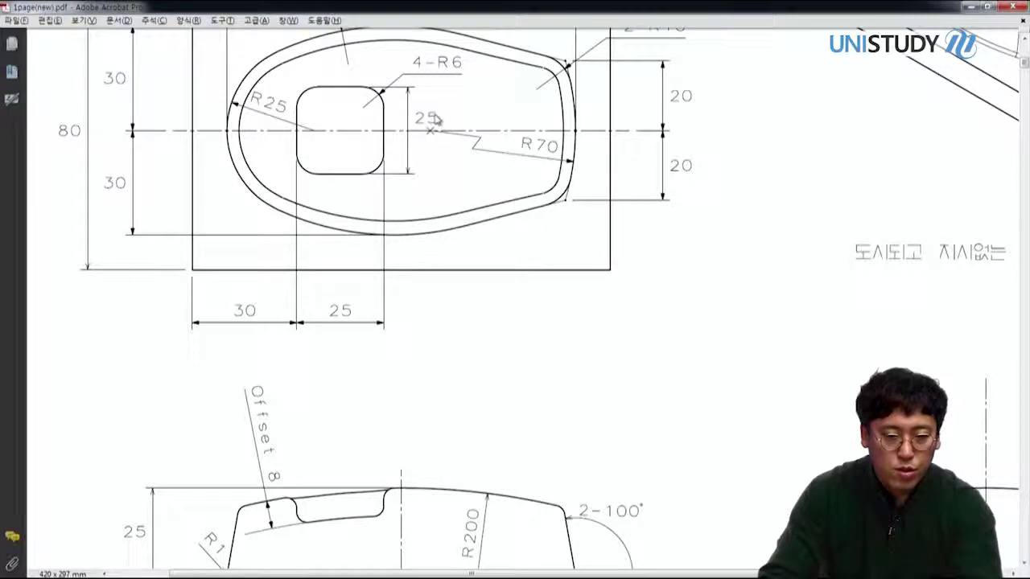
scroll(304, 418, down, 1)
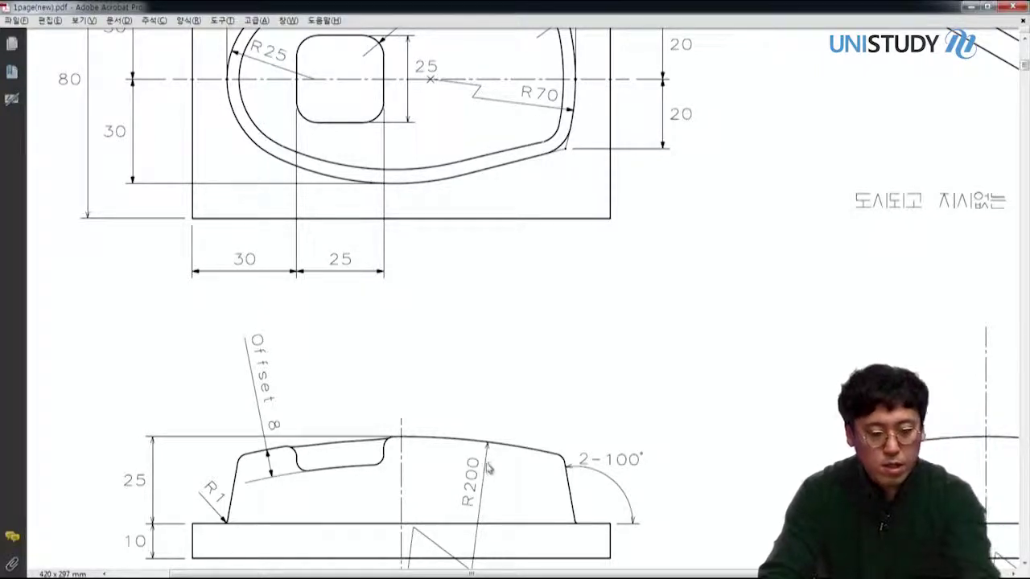
drag(185, 382, 591, 382)
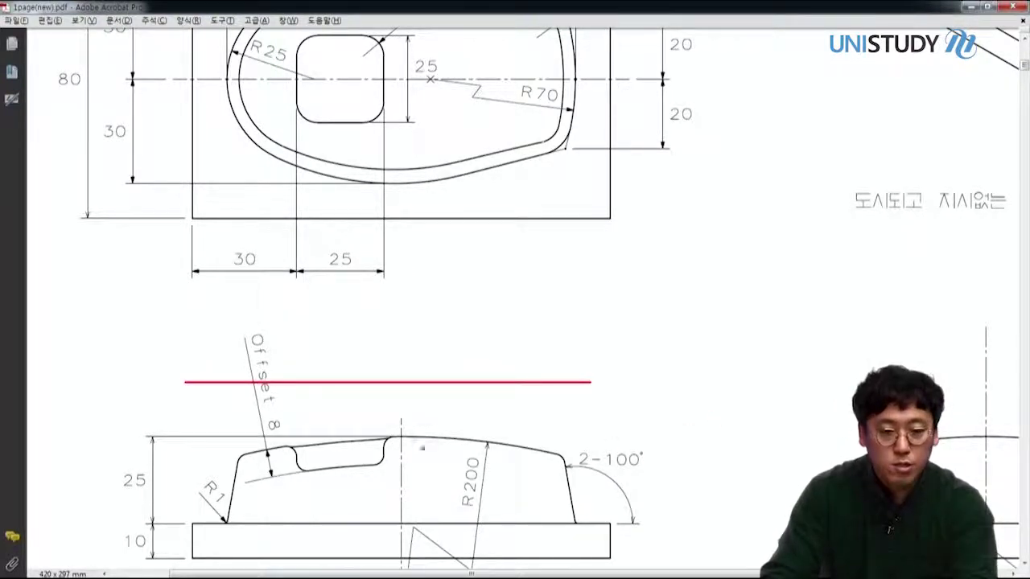
drag(146, 433, 576, 436)
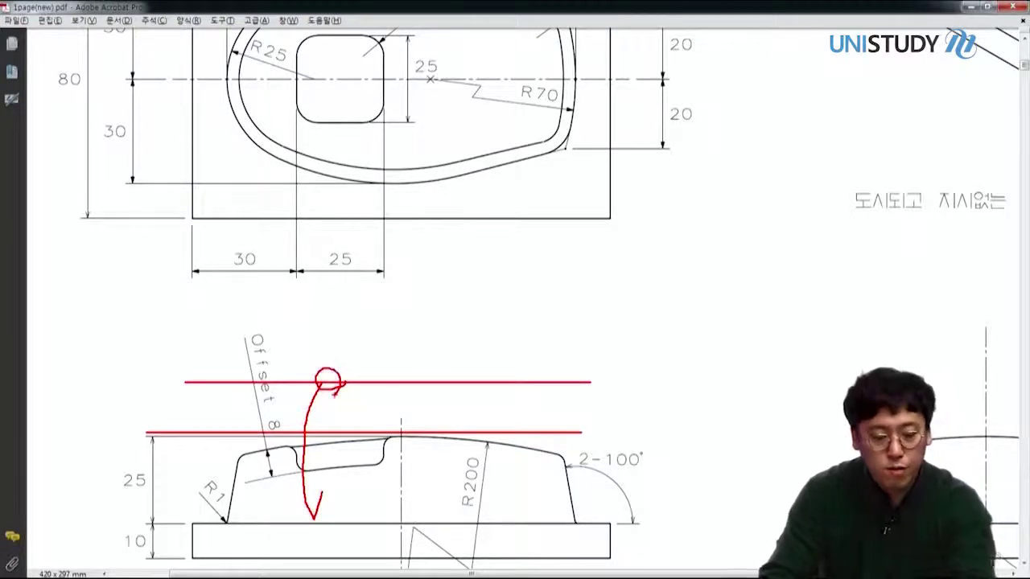
key(Escape)
key(alt+Tab)
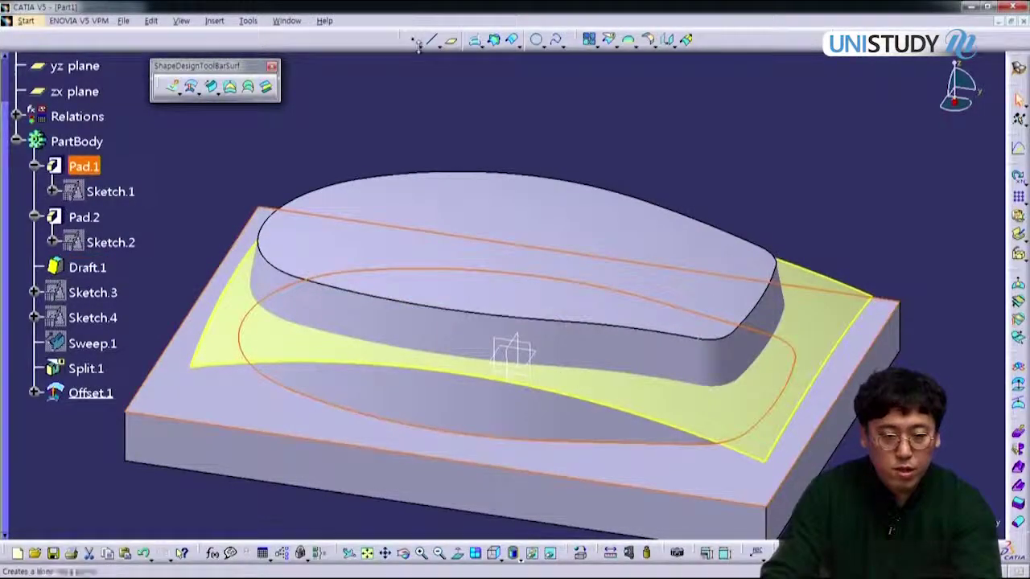
Create a plane offset 30 mm above the base plate's top face
click(453, 40)
click(591, 209)
text(80)
key(Return)
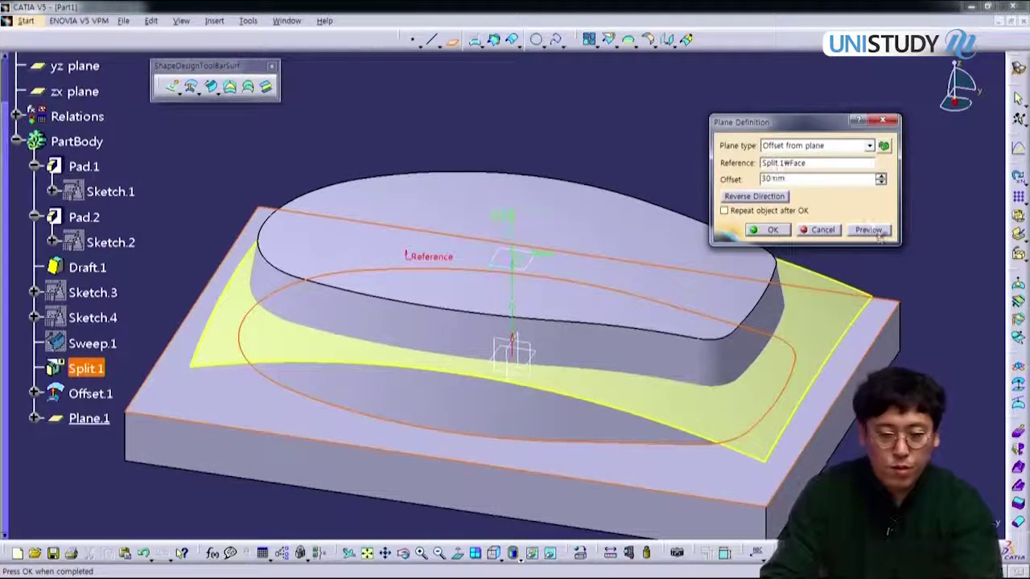
middle_drag(648, 391, 692, 388)
click(760, 234)
click(760, 235)
middle_drag(760, 234, 536, 241)
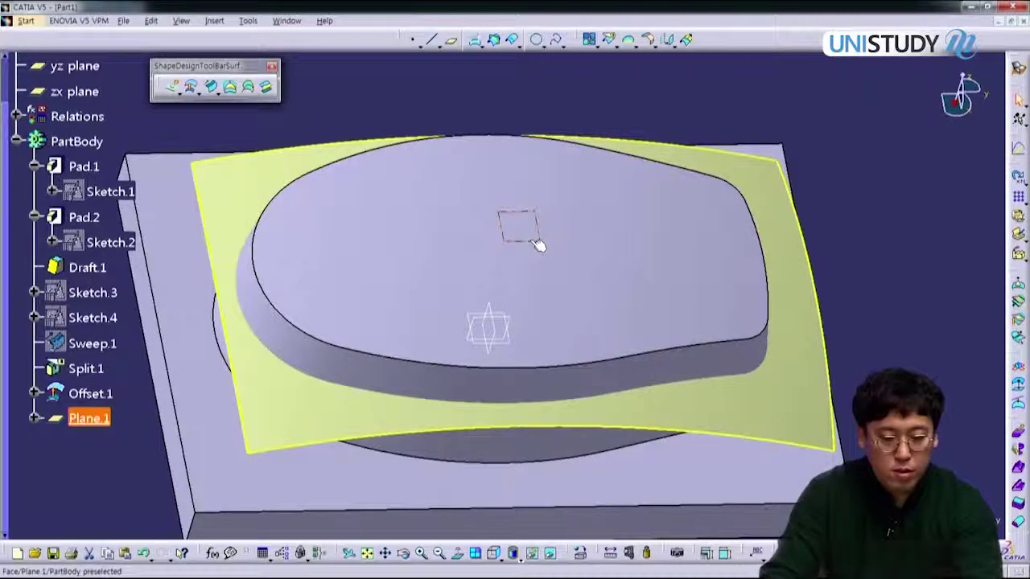
Start a positioned sketch on the new plane with Reverse H, Reverse V and Swap enabled
click(529, 243)
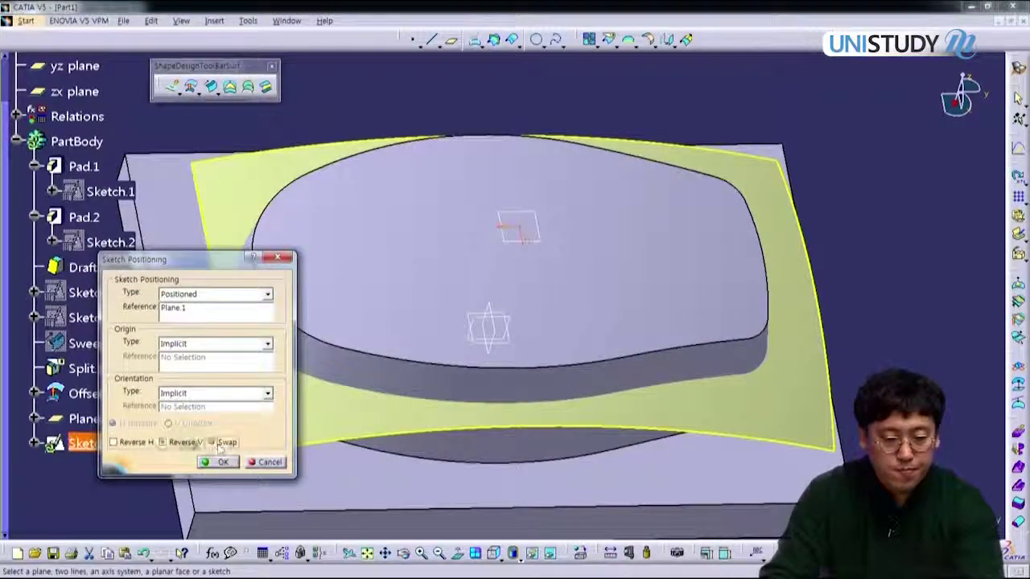
click(129, 441)
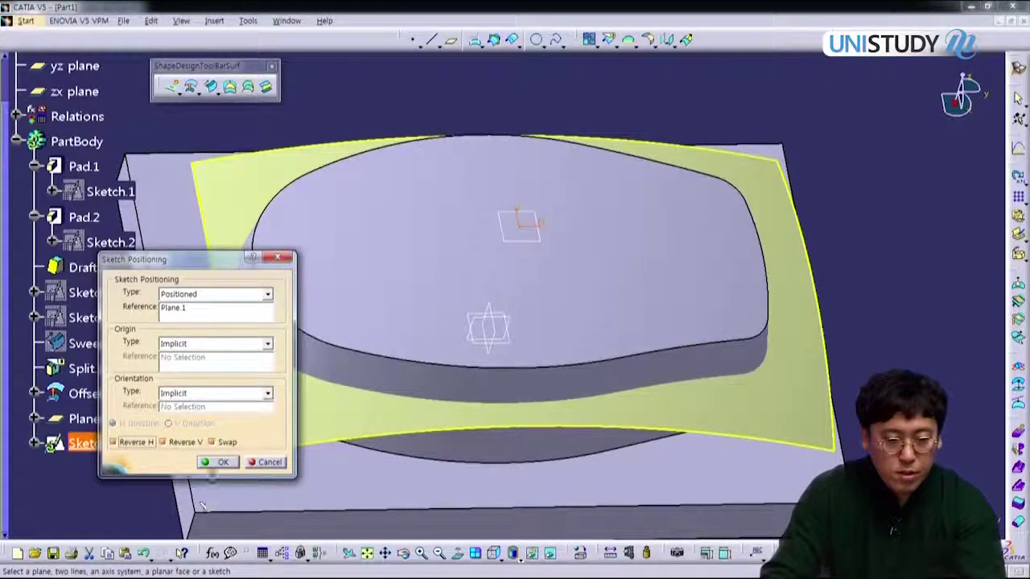
click(226, 463)
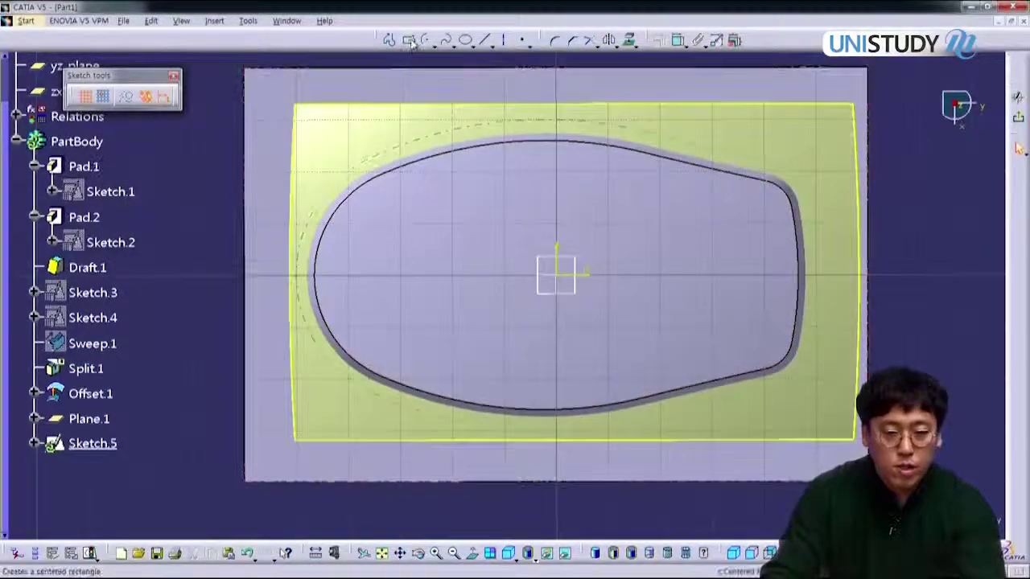
Sketch a centered rectangle about 20 mm tall between the body's rounded end and the sketch origin
click(409, 40)
click(431, 270)
click(474, 328)
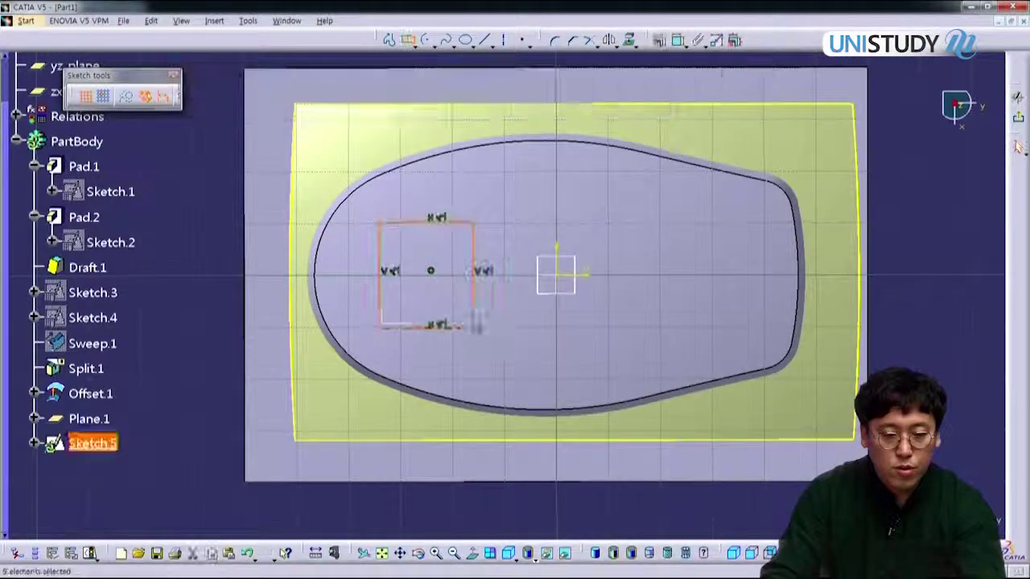
Dimension the rectangle's height and width and set both to 25 mm
click(208, 328)
click(381, 309)
key(c)
click(196, 295)
double_click(201, 292)
text(25)
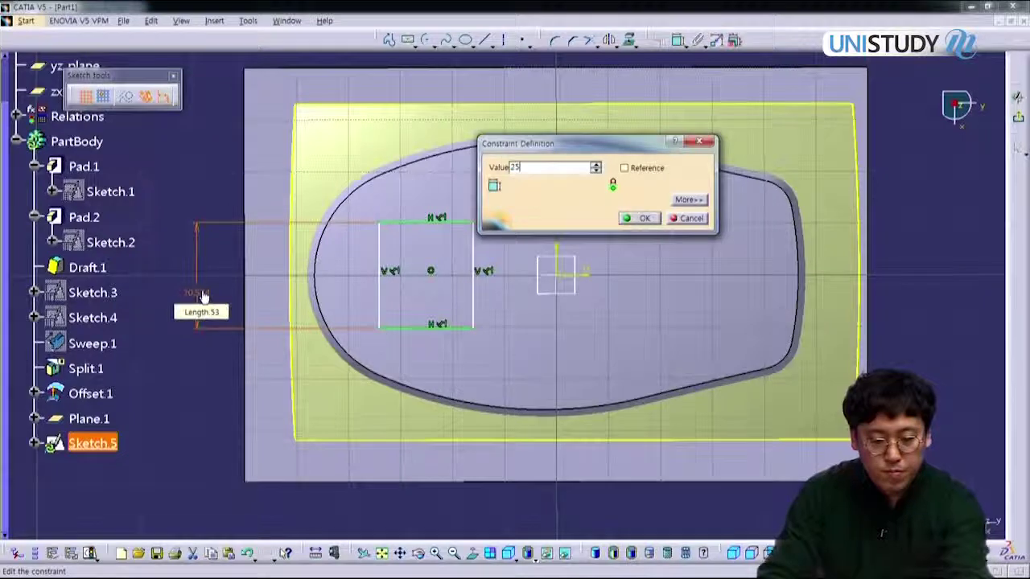
key(Return)
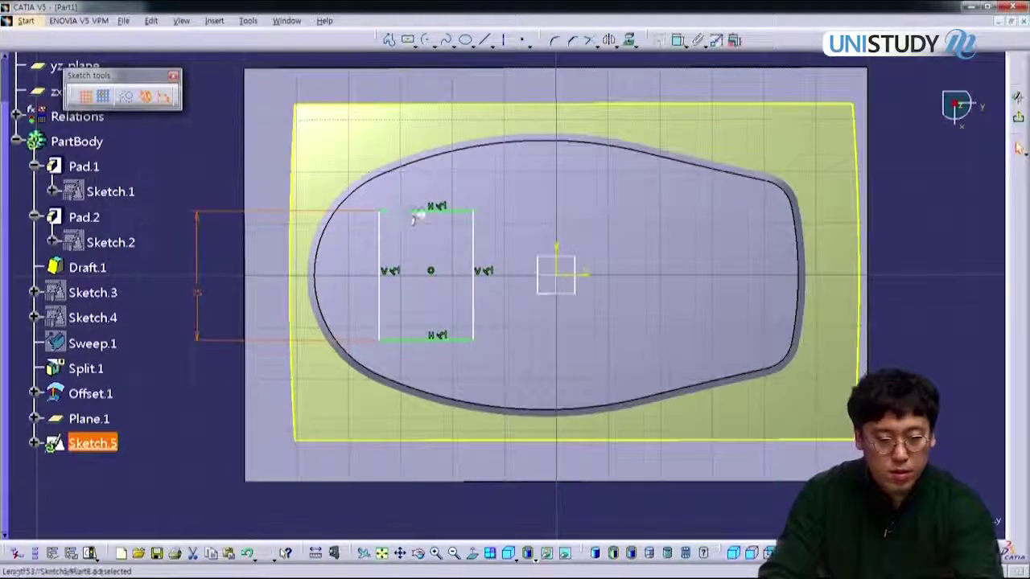
click(420, 213)
click(181, 162)
double_click(181, 163)
text(25)
key(Return)
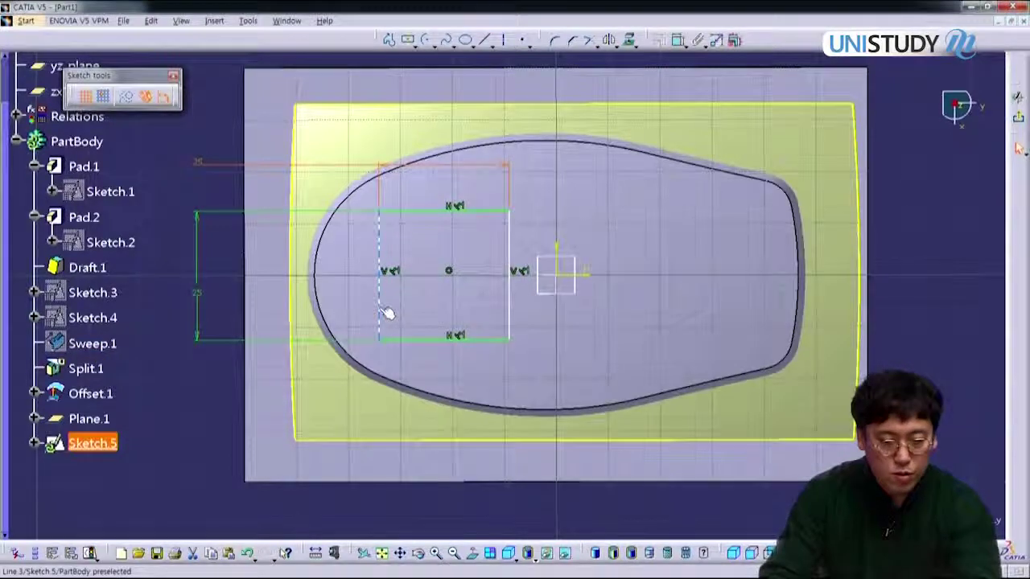
Dimension the distance from the base plate's edge at the body's rounded end to the rectangle's nearest side as 30 mm
click(379, 308)
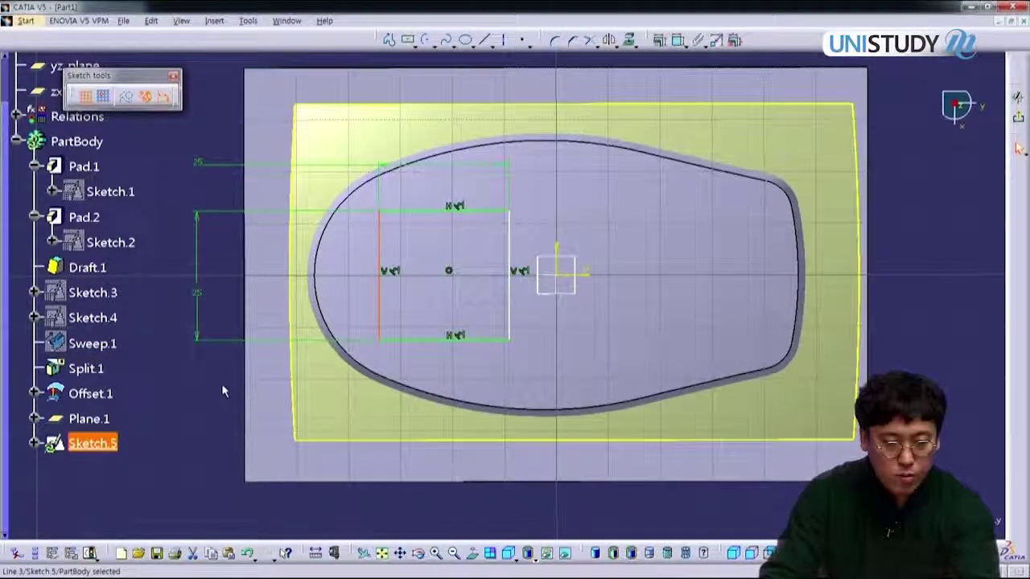
click(246, 429)
click(185, 401)
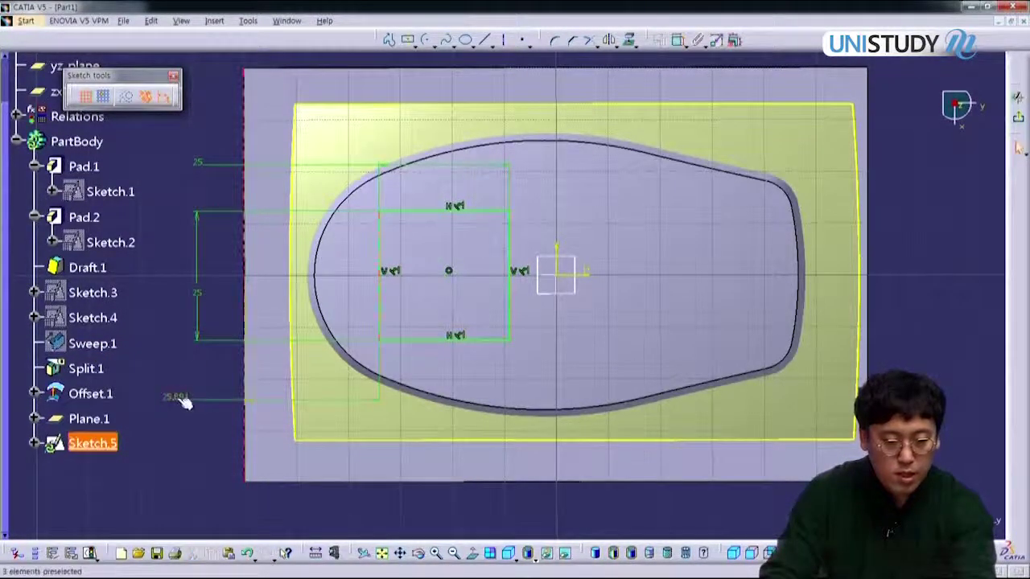
double_click(178, 401)
text(30)
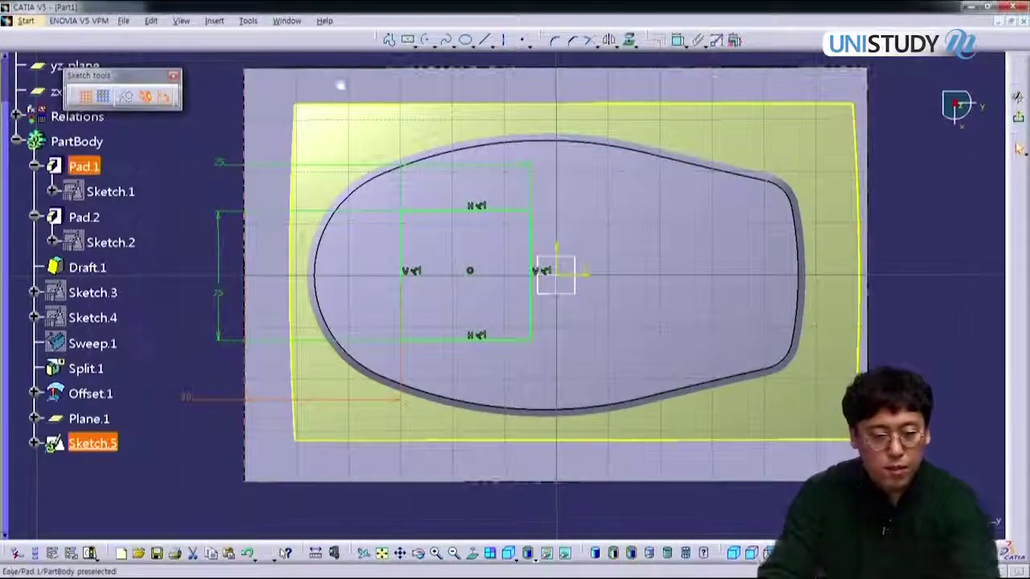
Round all four corners of the rectangle with a 6 mm radius
click(490, 330)
key(ctrl+a)
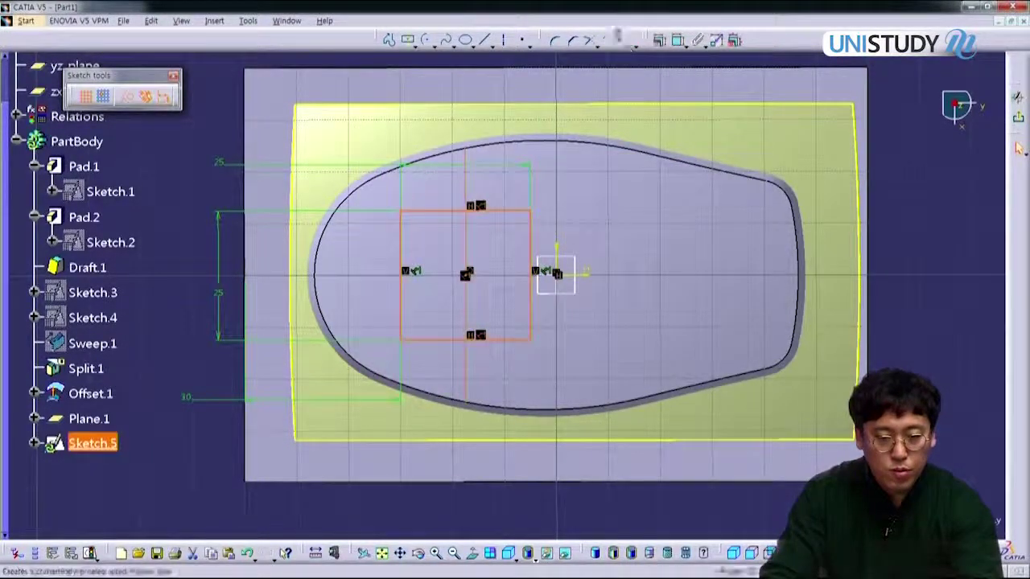
click(555, 40)
key(Return)
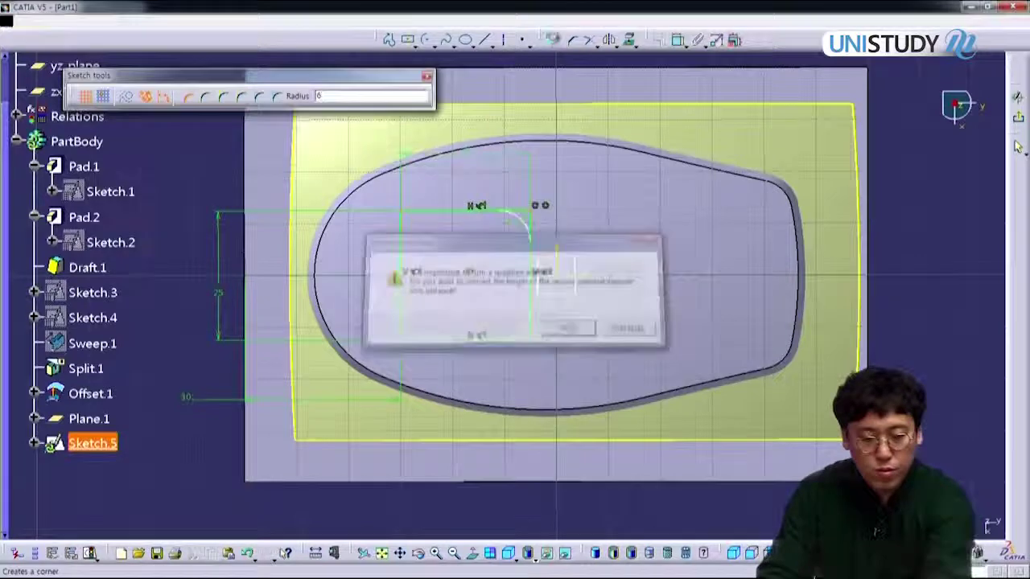
key(Return)
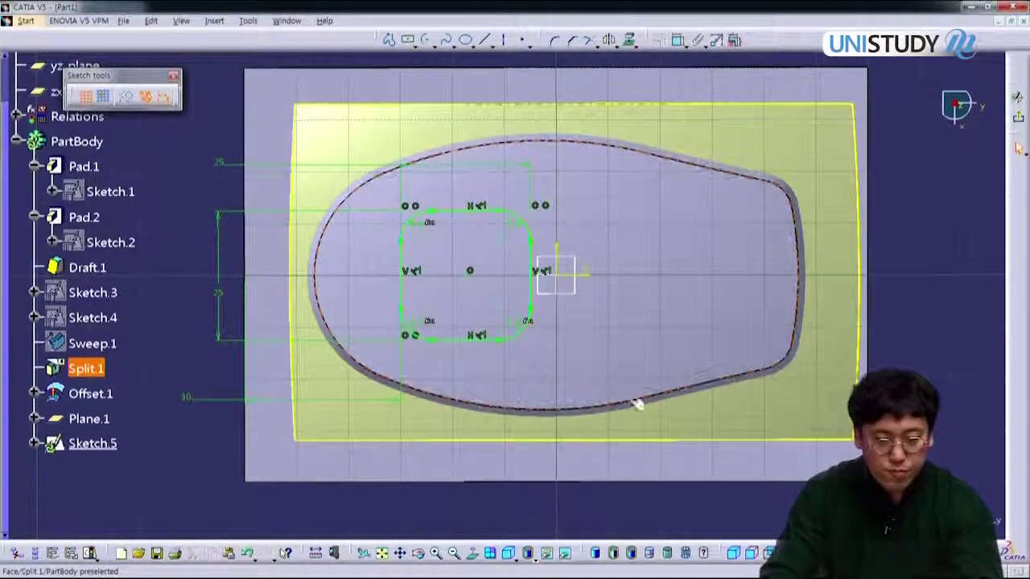
Finish the rounded square's sketch and switch to the Part Design workbench
mouse_move(600, 465)
middle_down()
mouse_move(574, 379)
mouse_move(588, 403)
mouse_move(497, 347)
mouse_move(569, 370)
mouse_move(492, 345)
mouse_move(494, 322)
middle_up()
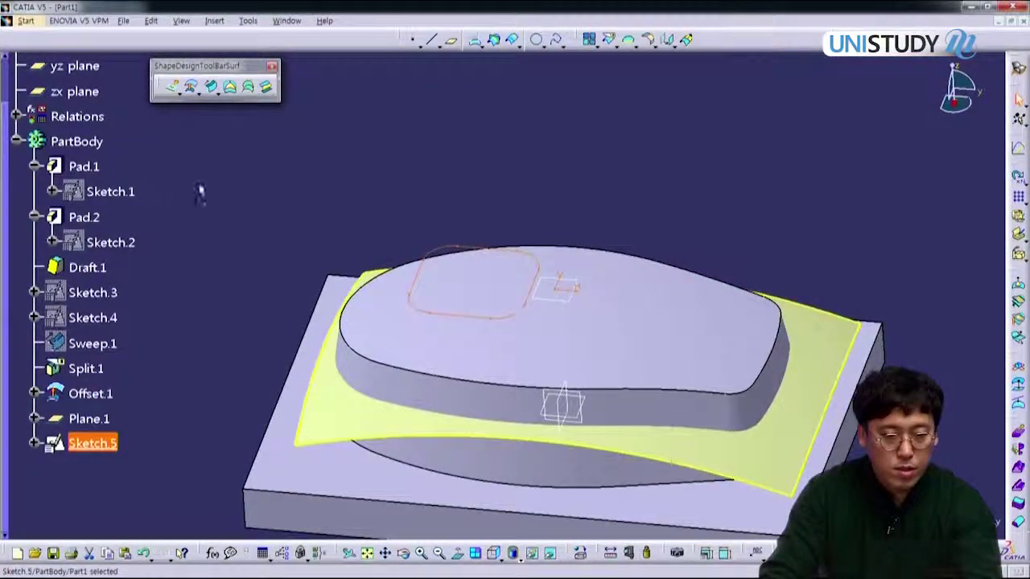
click(25, 20)
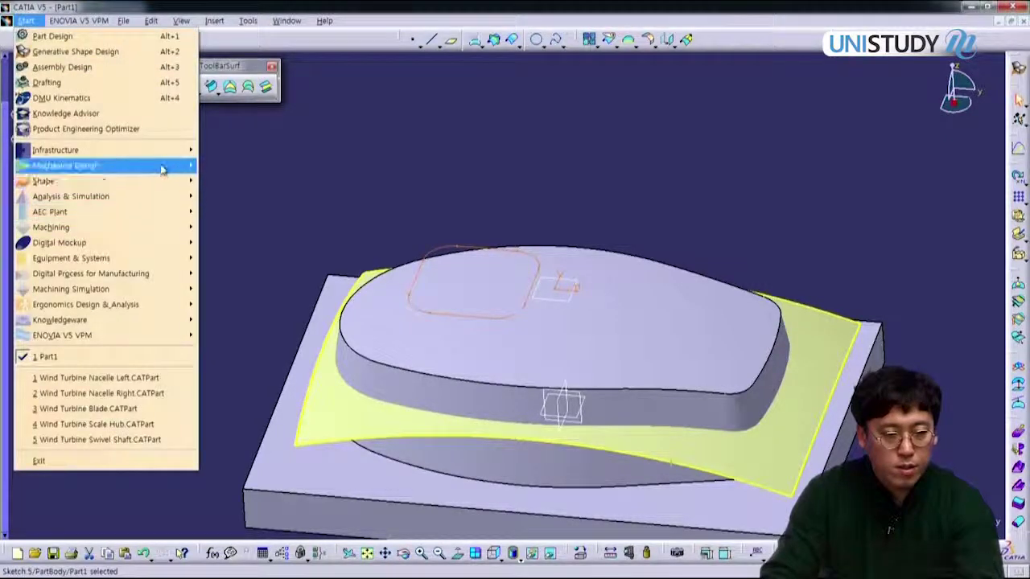
mouse_move(162, 168)
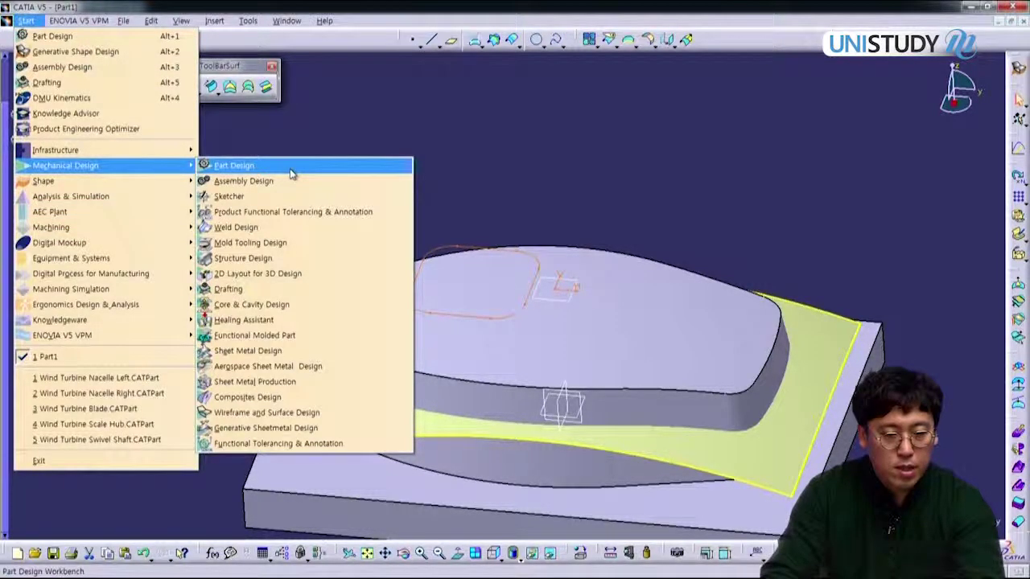
click(233, 166)
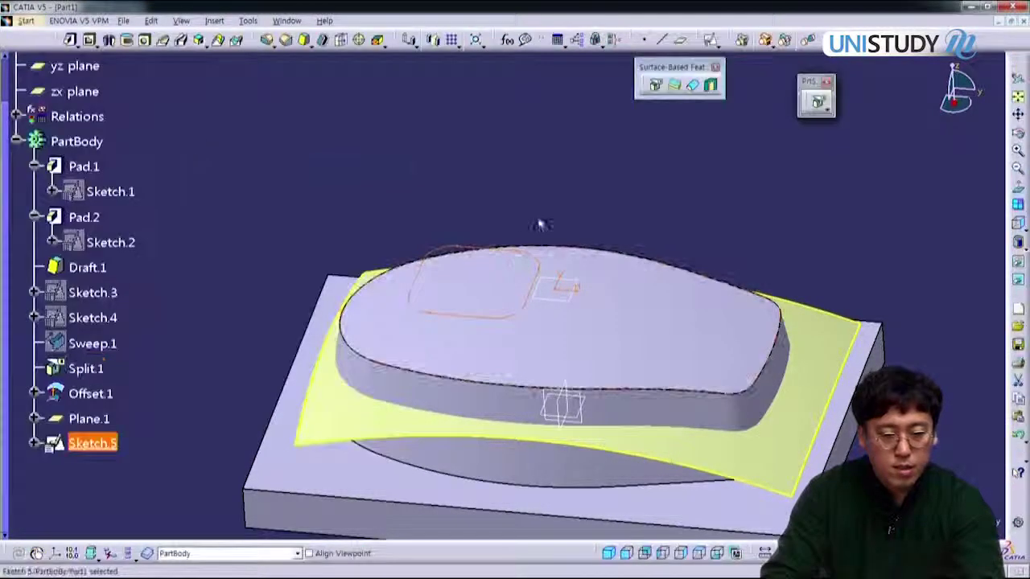
Cut a pocket from the rounded 25 mm square sketch, limited up to the offset surface
click(89, 40)
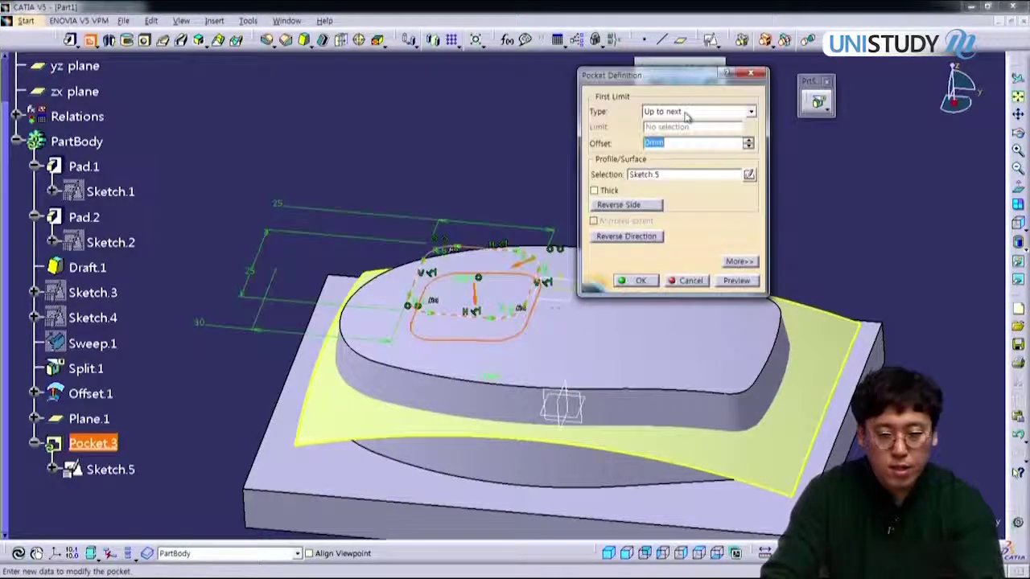
click(686, 114)
click(682, 167)
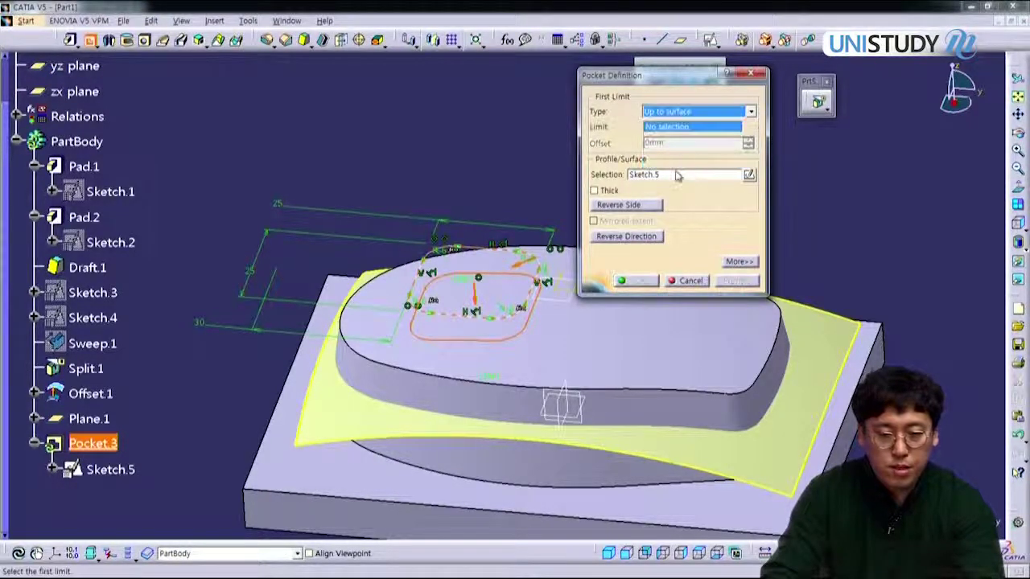
click(342, 412)
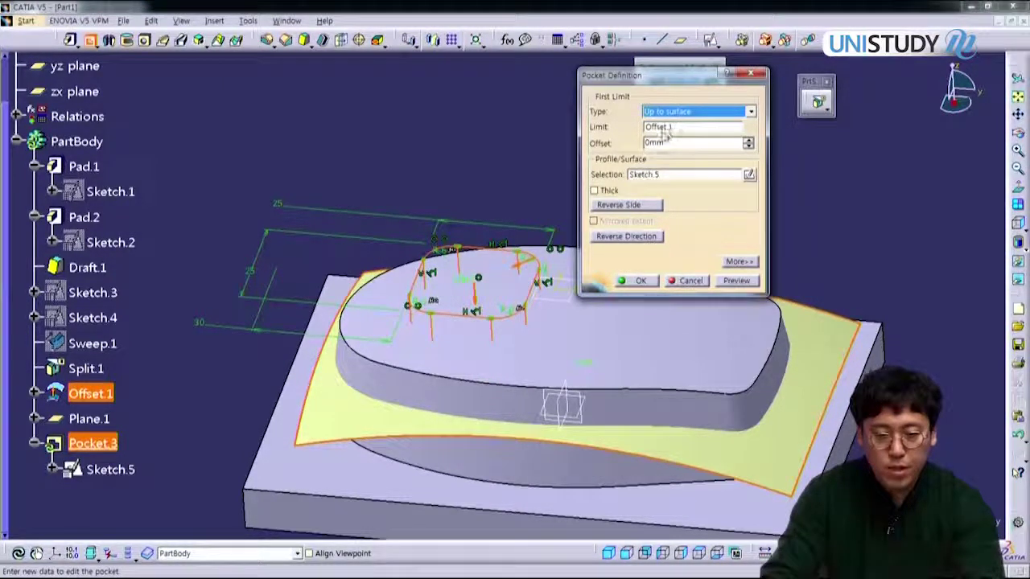
click(636, 281)
Hide the offset surface that serves as the pocket's floor limit
middle_drag(497, 320, 362, 379)
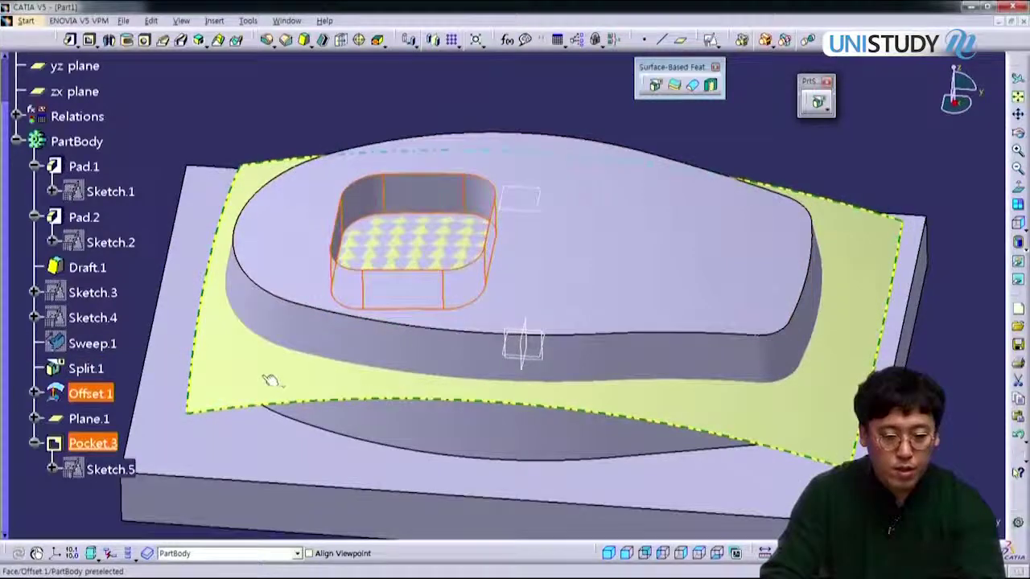
key(ctrl+h)
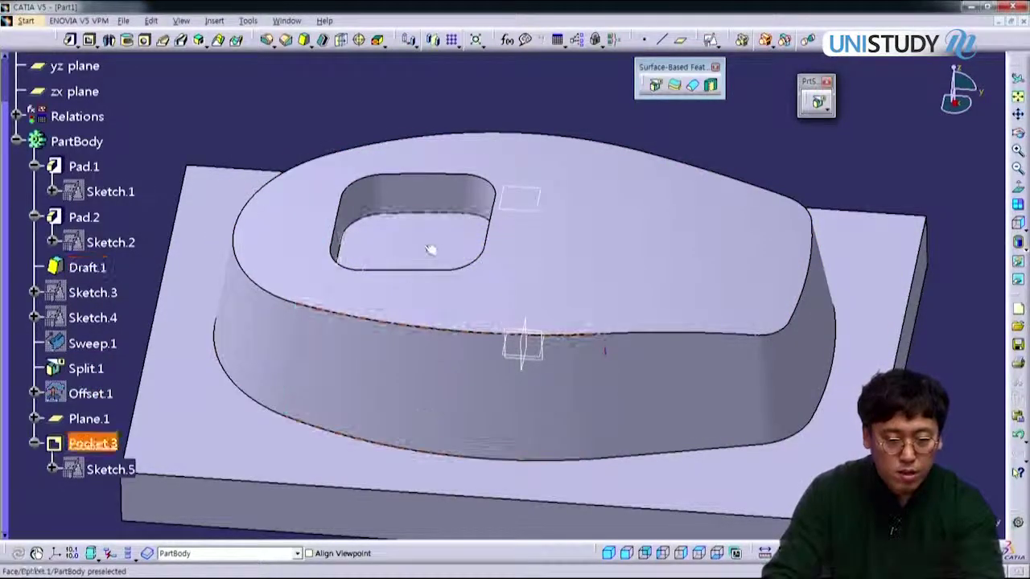
middle_drag(423, 234, 500, 324)
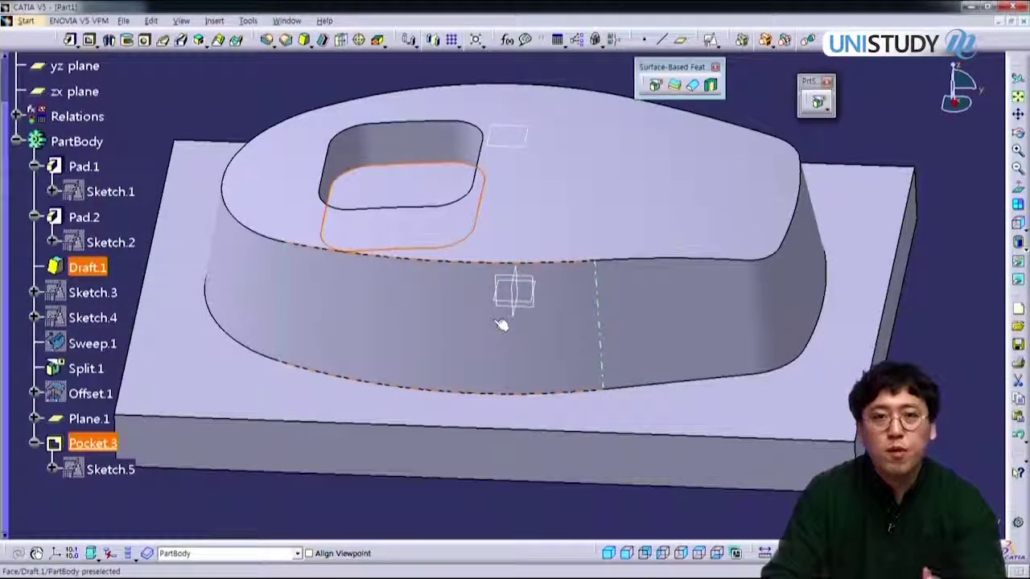
click(235, 404)
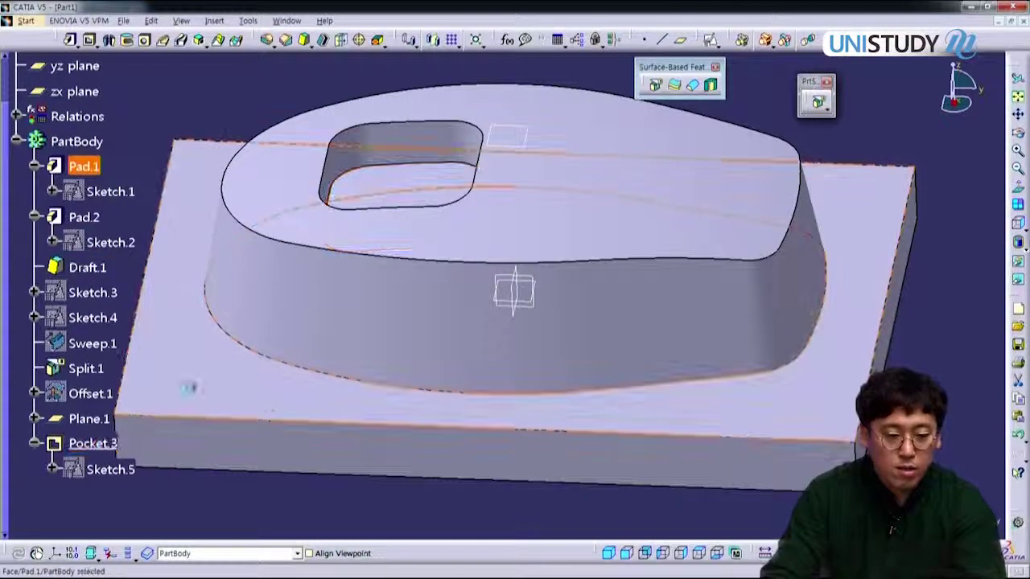
click(711, 40)
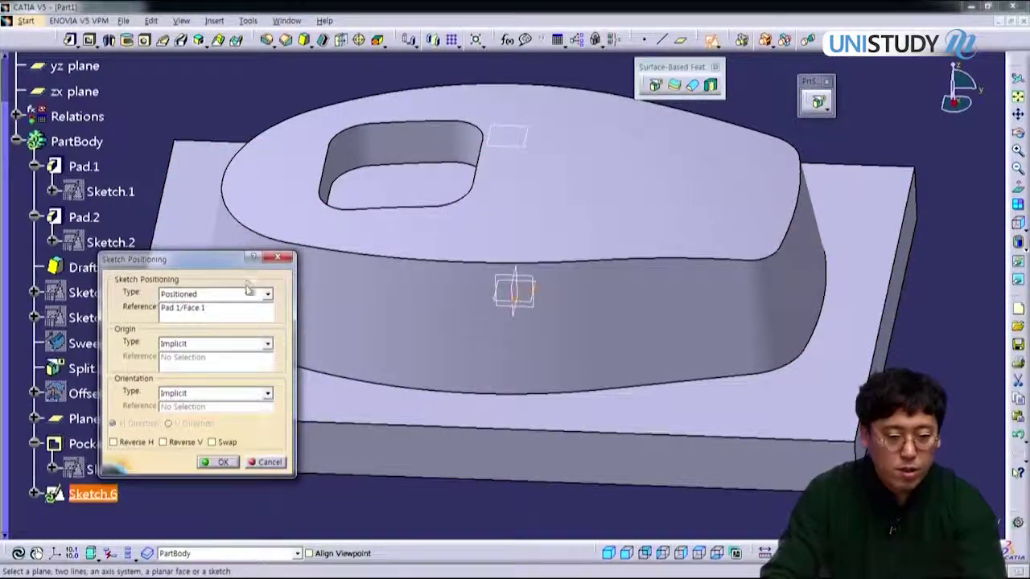
click(269, 462)
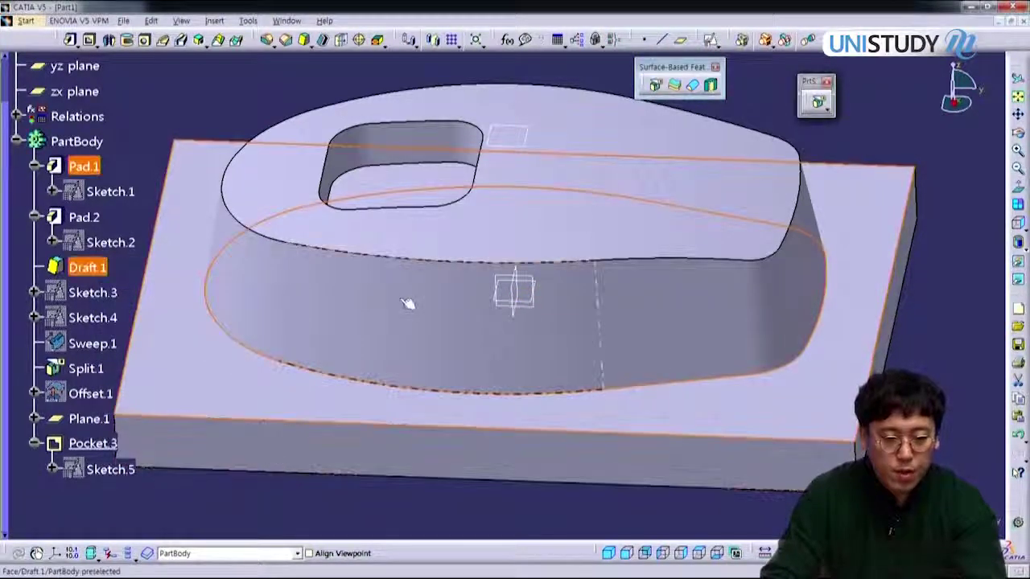
click(739, 263)
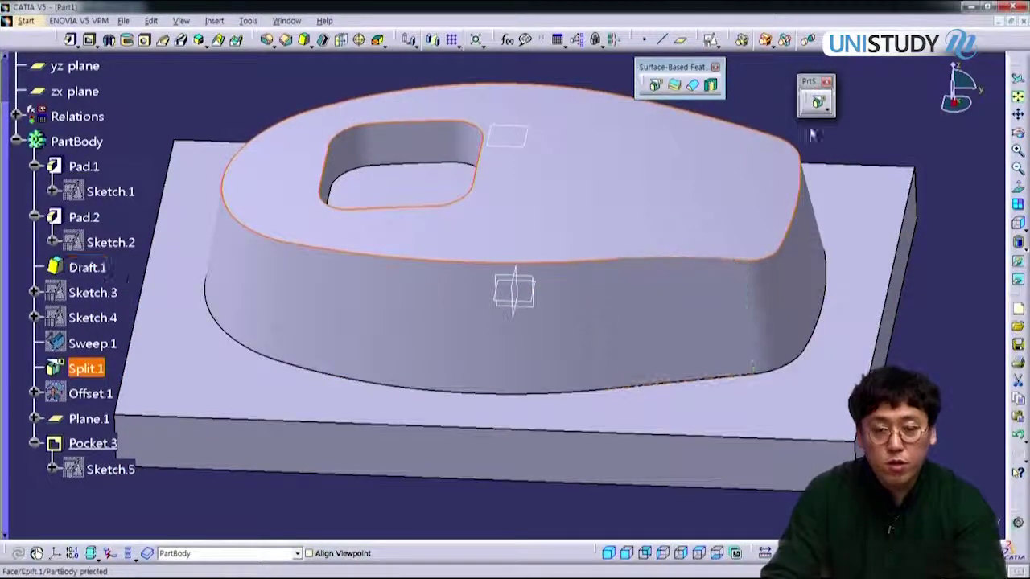
click(711, 39)
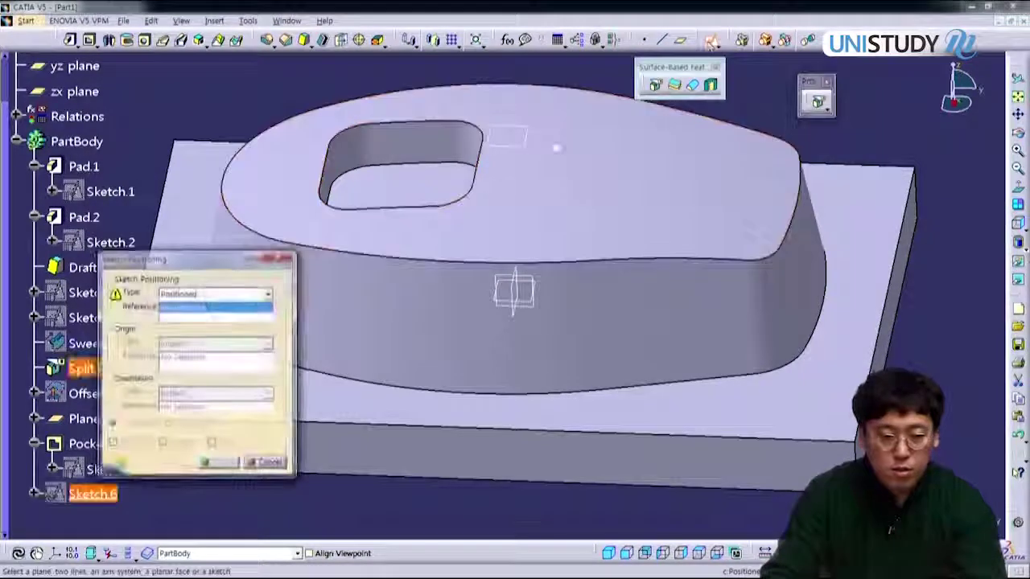
click(582, 225)
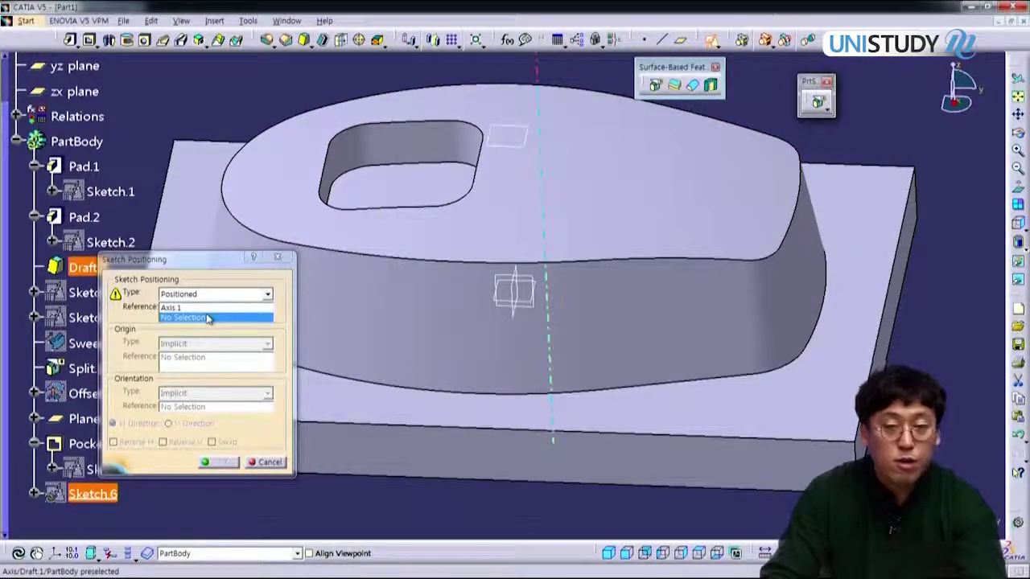
click(268, 462)
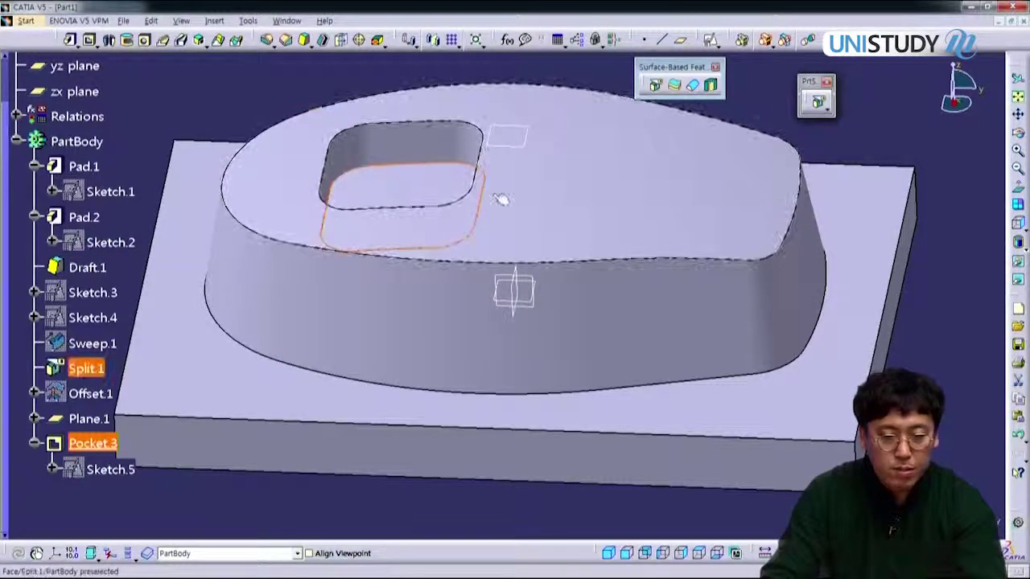
click(708, 42)
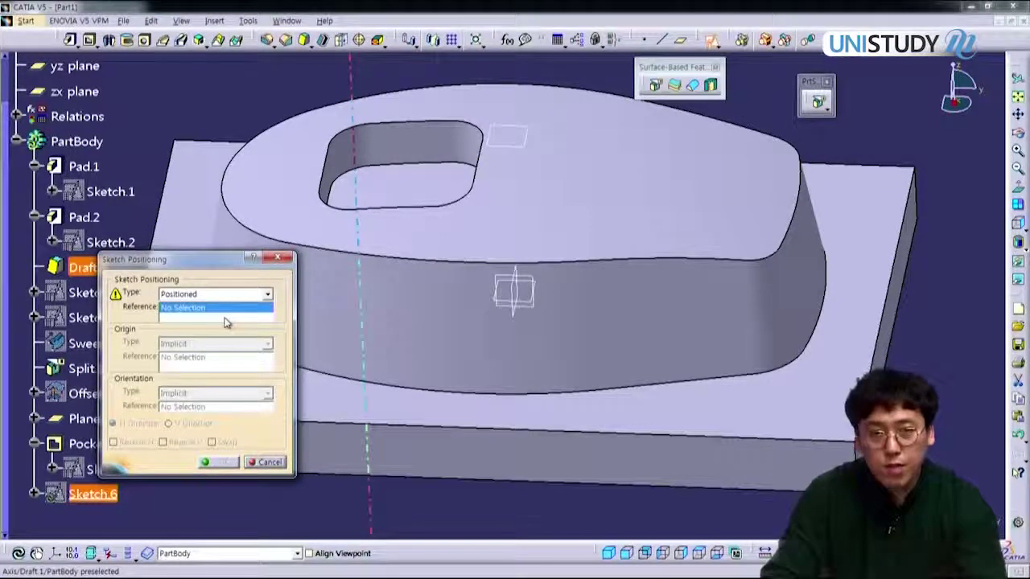
click(277, 257)
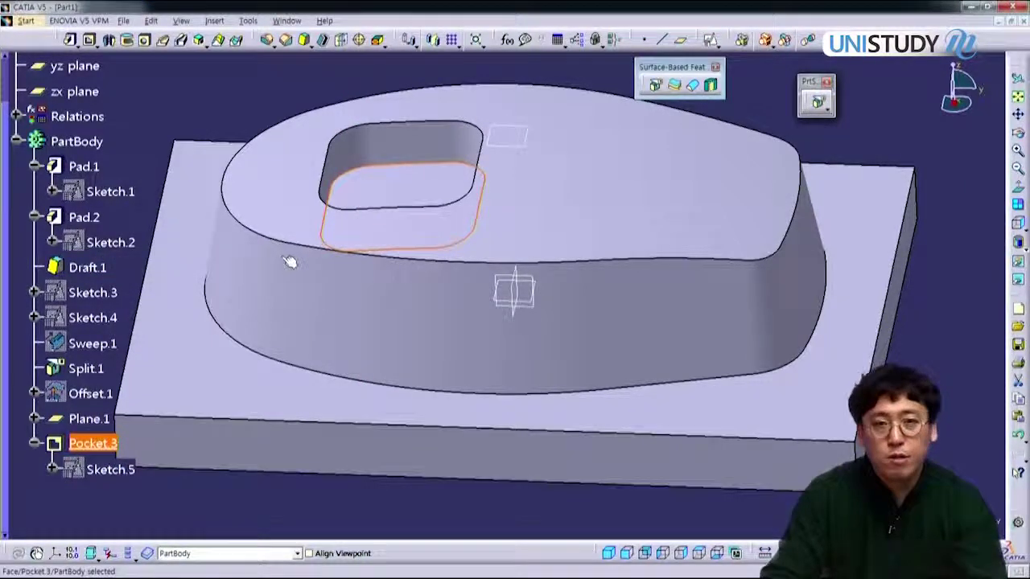
middle_drag(393, 271, 408, 310)
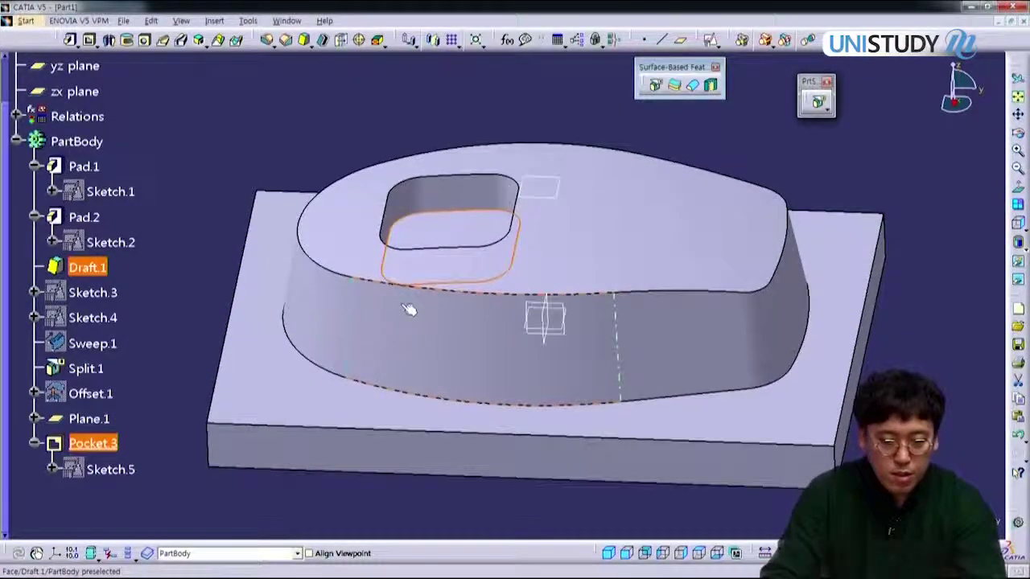
Switch to the drawing PDF in Adobe Acrobat and check the general round note and the radius at the body's base, then return to CATIA
key(alt+Tab)
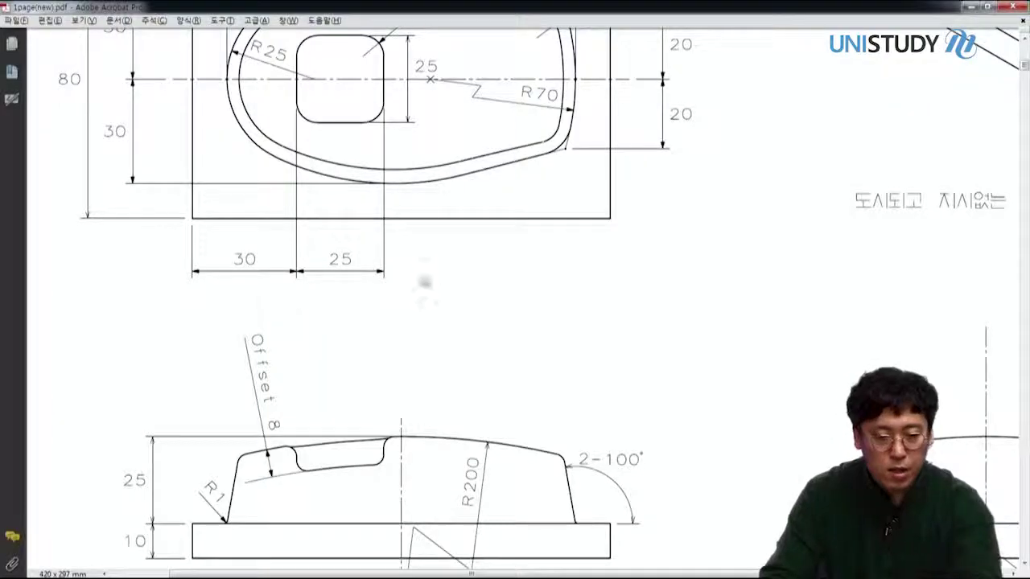
ctrl+scroll(633, 409, down, 2)
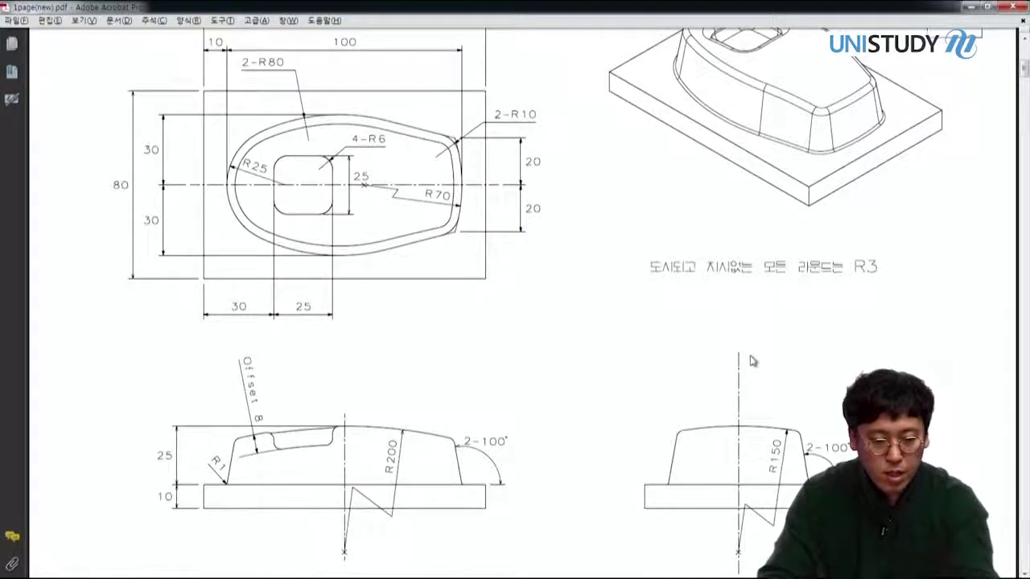
key(ctrl+2)
mouse_move(636, 231)
ctrl+mouse_down()
mouse_move(676, 266)
mouse_move(884, 299)
ctrl+mouse_up()
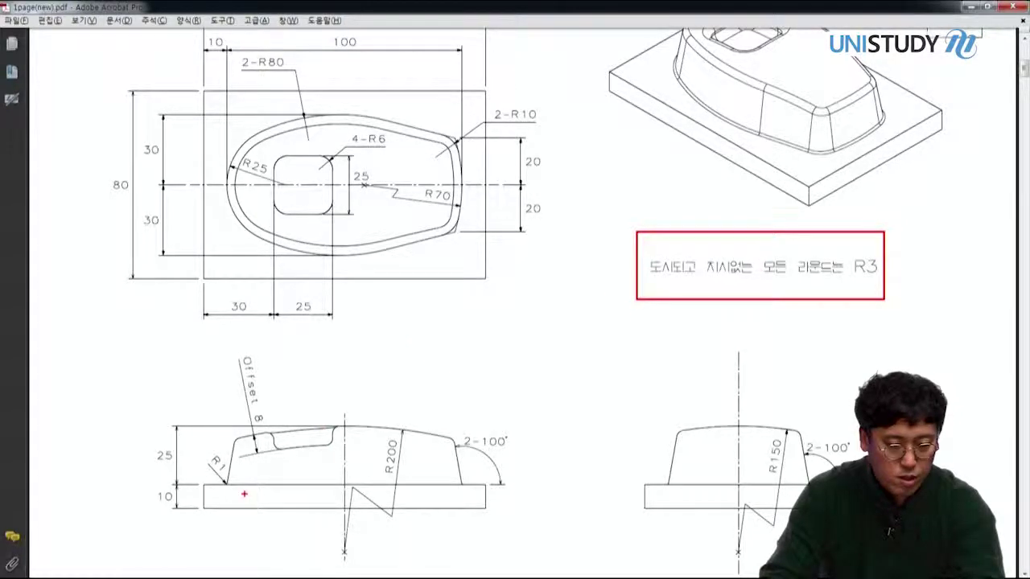
drag(225, 494, 200, 464)
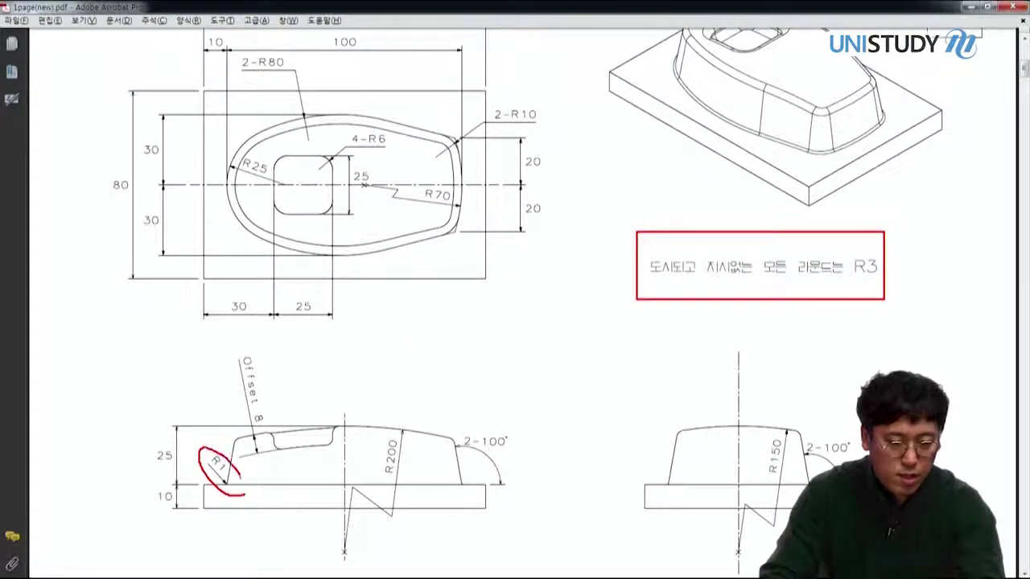
key(Escape)
key(alt+Tab)
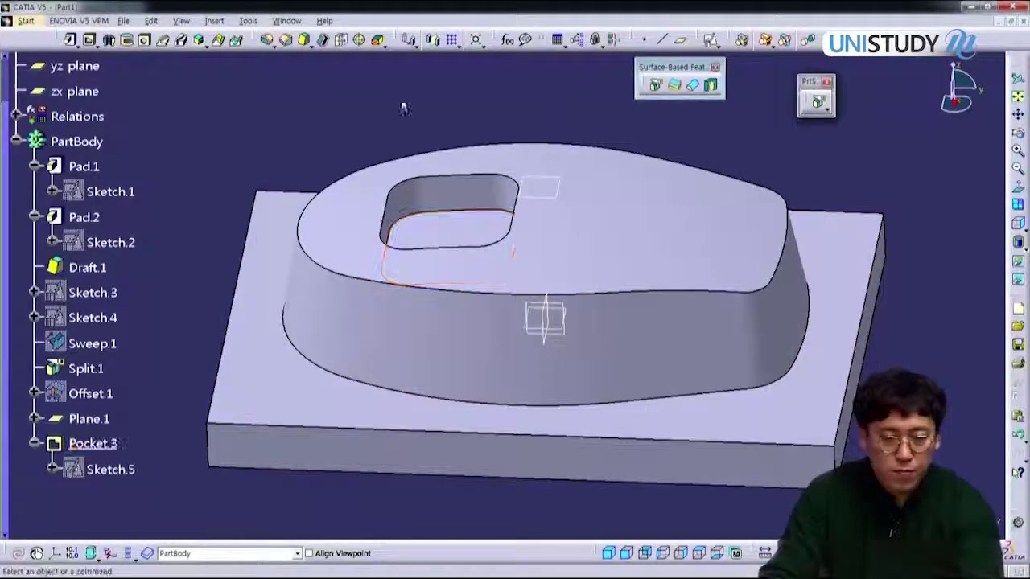
Fillet the body's top rim, the pocket's rim and the pocket floor's edge with the drawing's general R3 radius
click(267, 40)
click(501, 225)
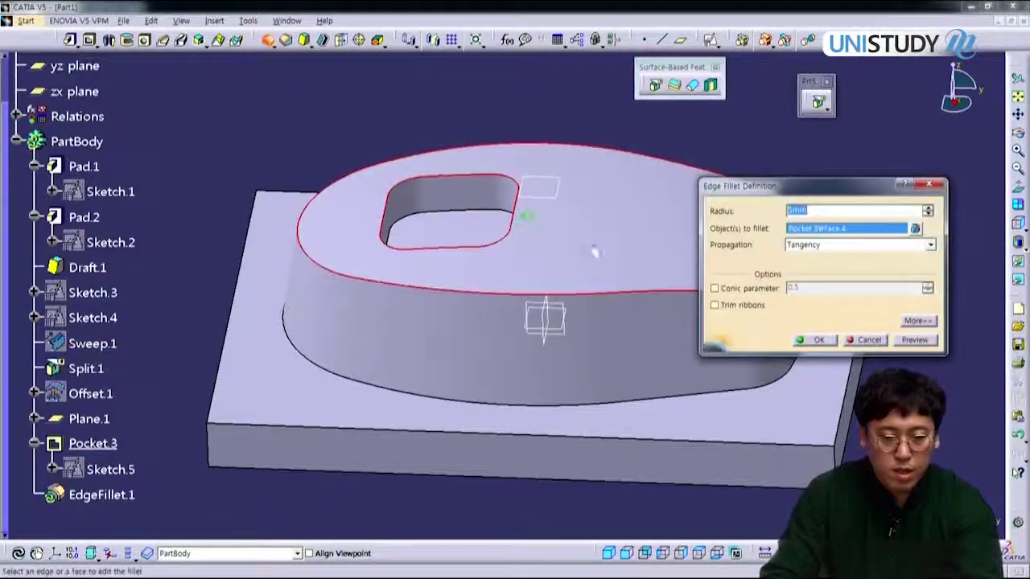
click(523, 214)
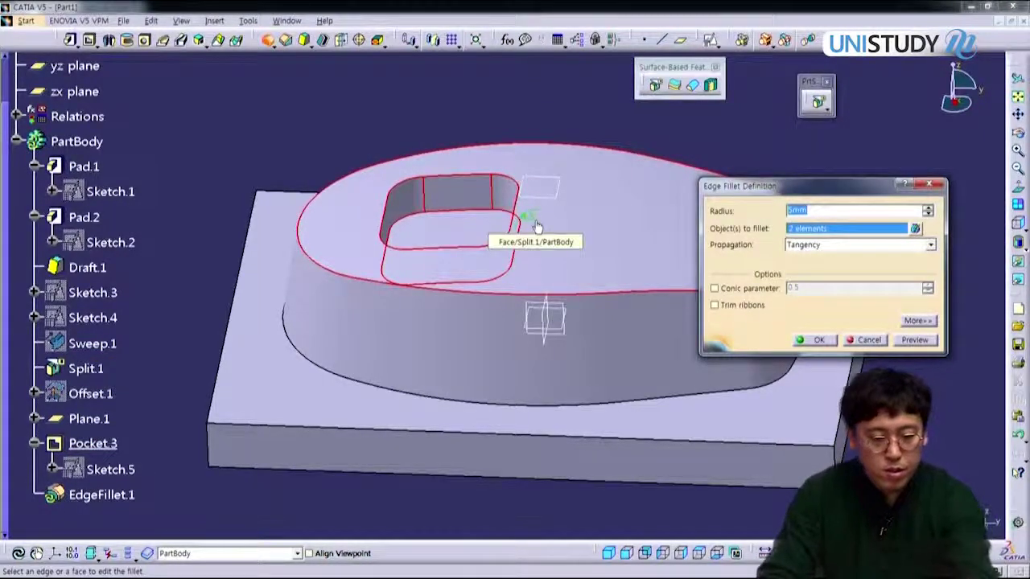
key(Return)
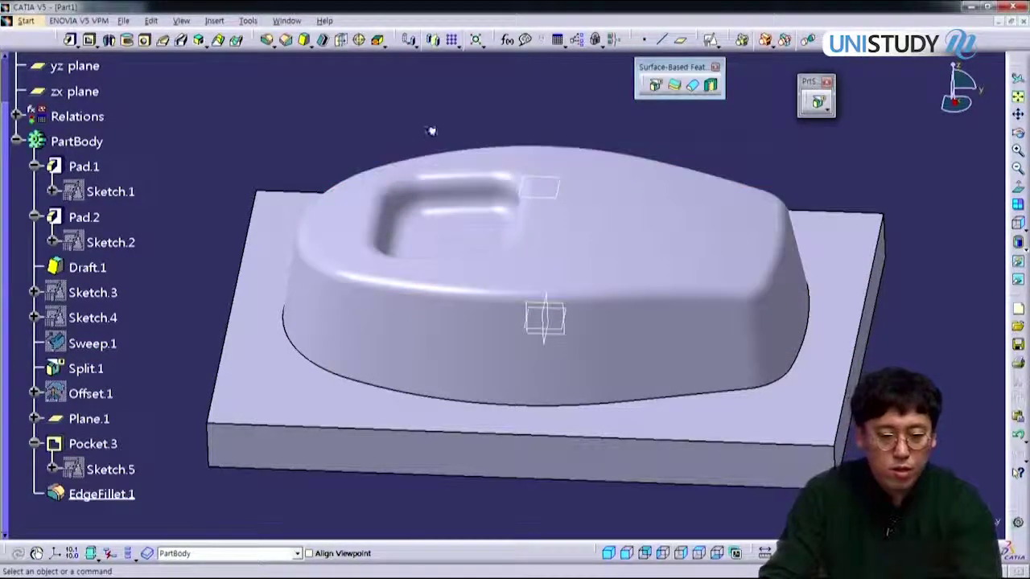
Fillet the edge where the tapered body meets the base plate with a 1 mm radius
click(266, 40)
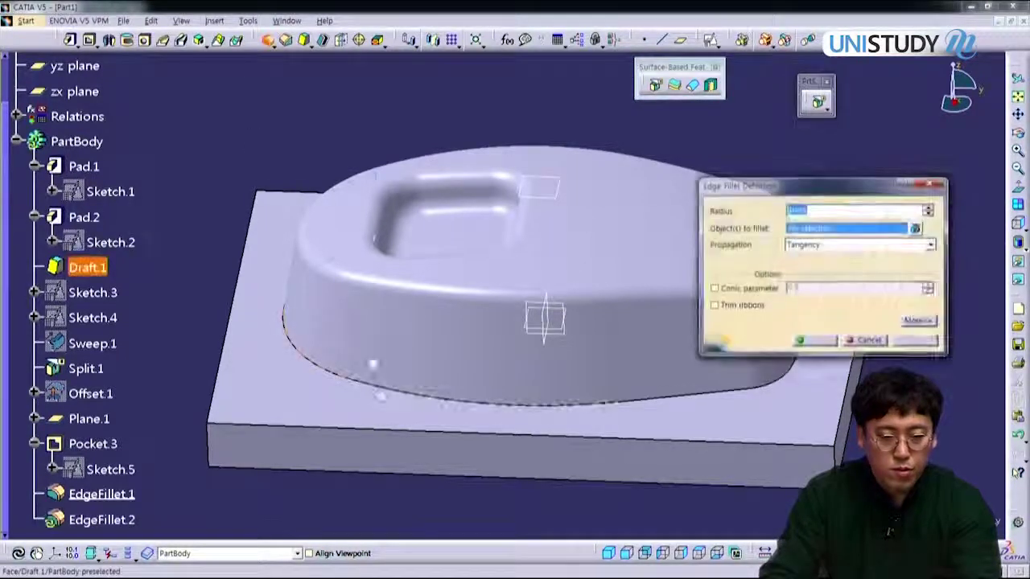
click(405, 397)
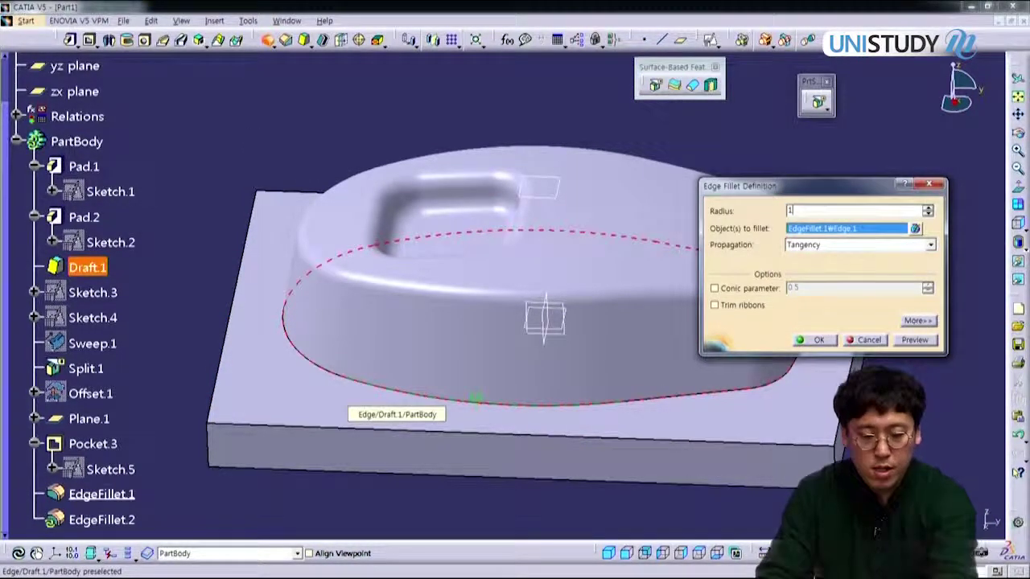
key(Return)
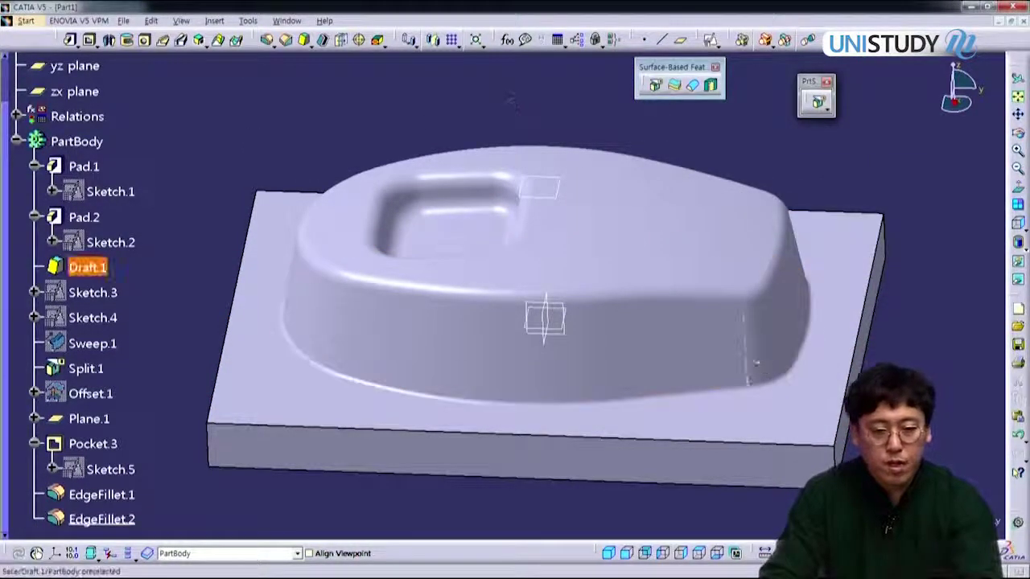
middle_drag(765, 368, 668, 377)
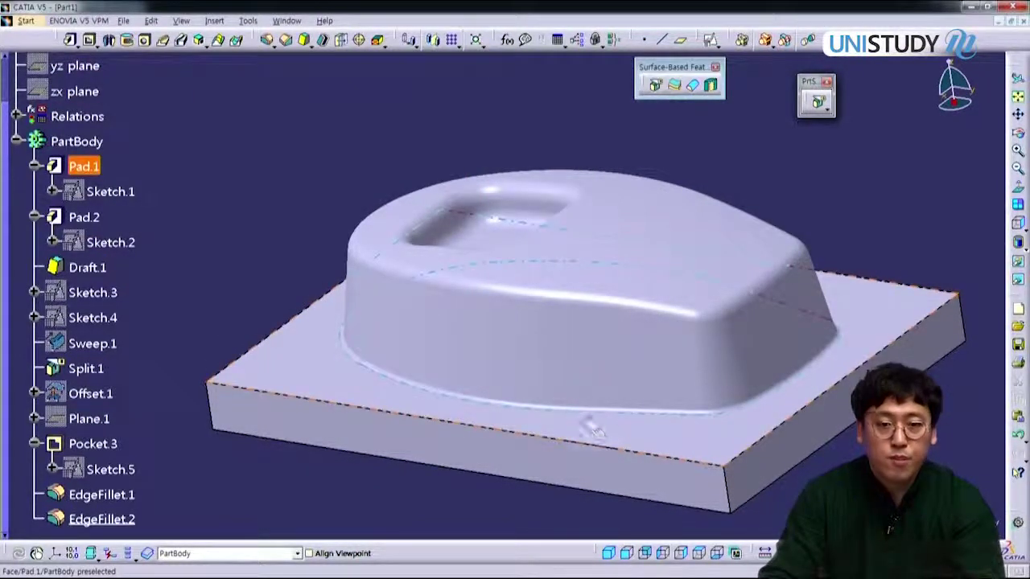
middle_drag(512, 349, 551, 352)
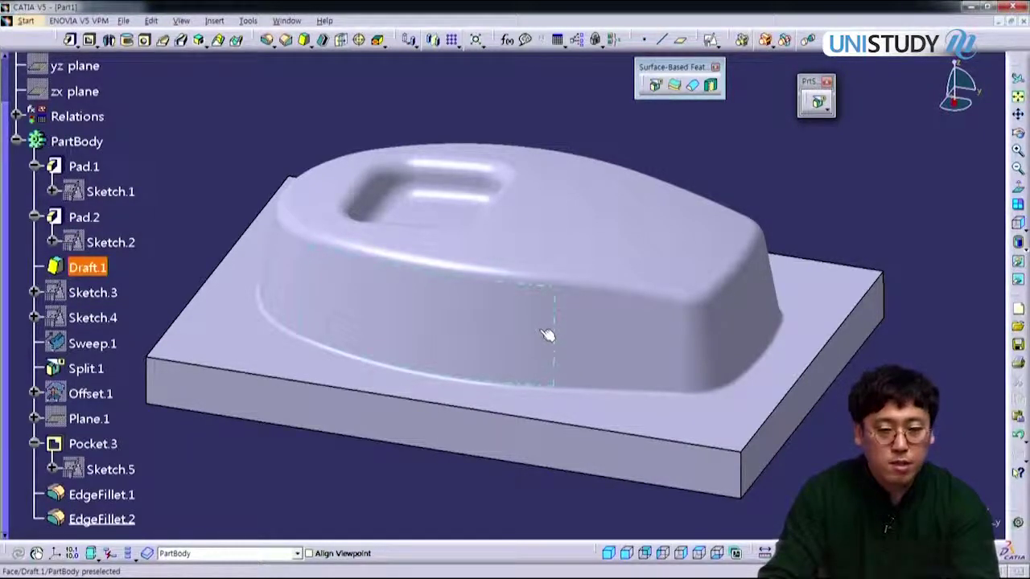
mouse_move(531, 342)
middle_down()
mouse_move(557, 345)
mouse_move(534, 350)
middle_up()
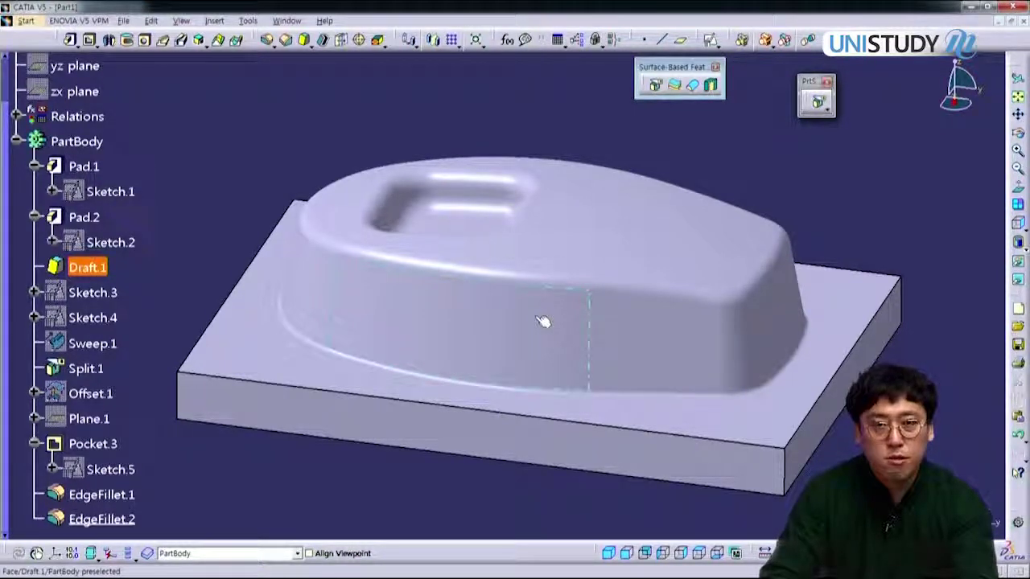
click(264, 186)
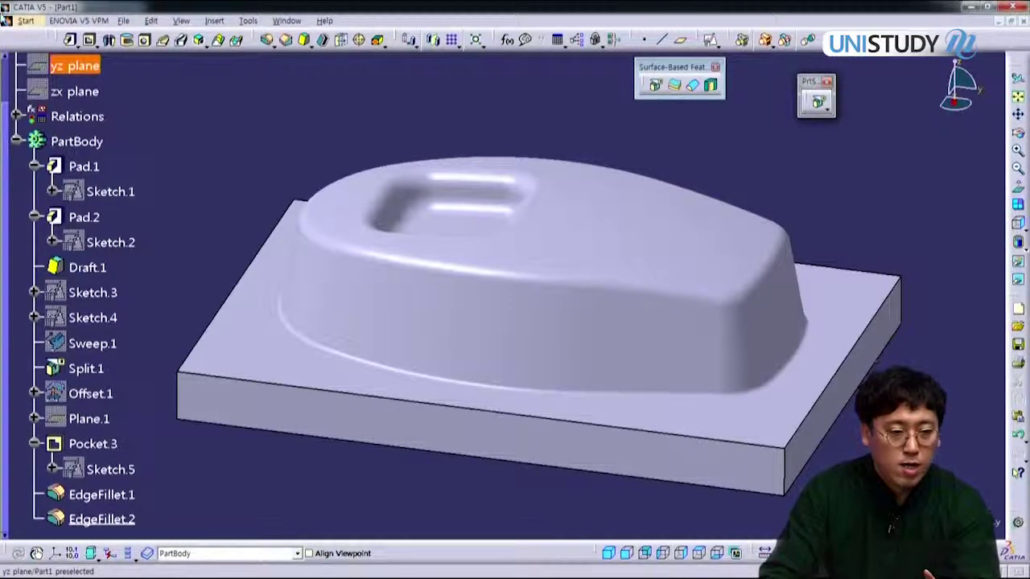
Review the available workbenches by category and the favorite workbenches with their keyboard accelerators
click(26, 20)
mouse_move(120, 165)
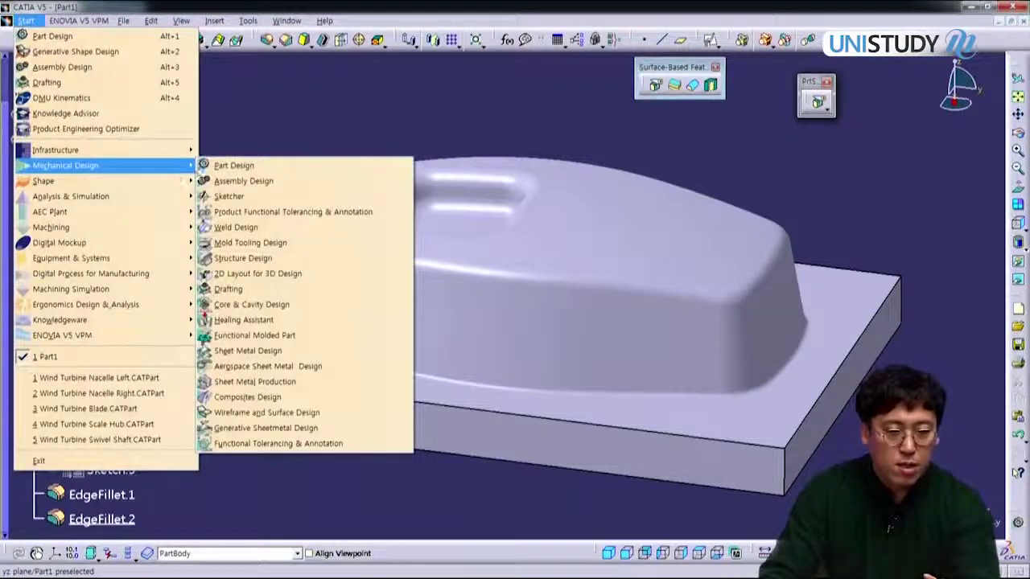
mouse_move(133, 183)
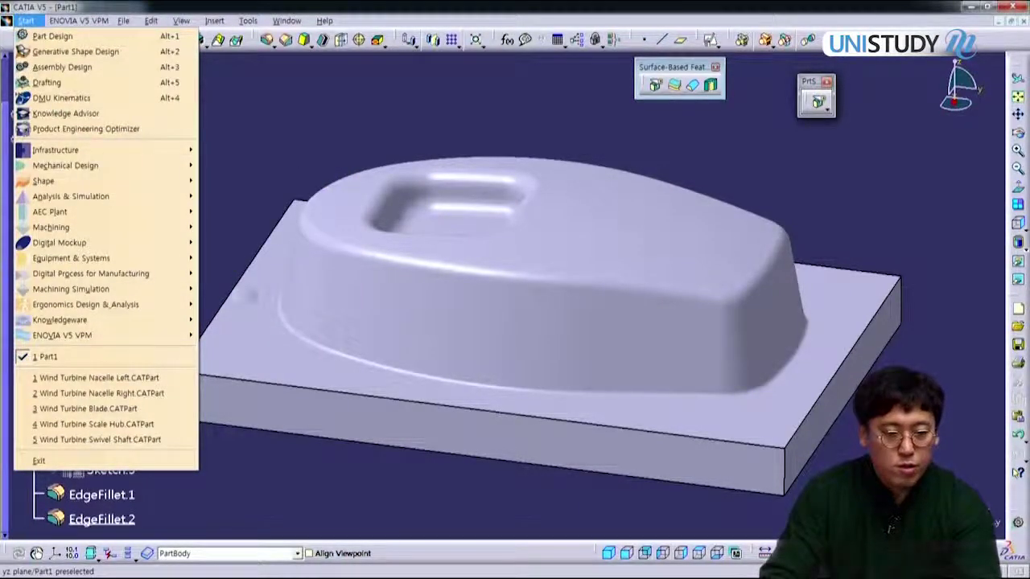
click(250, 158)
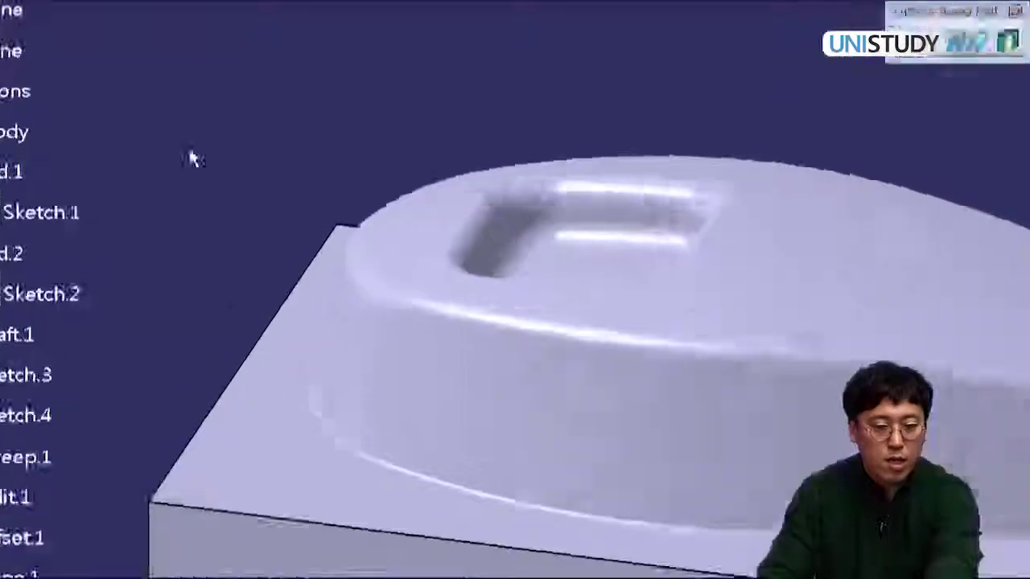
click(48, 42)
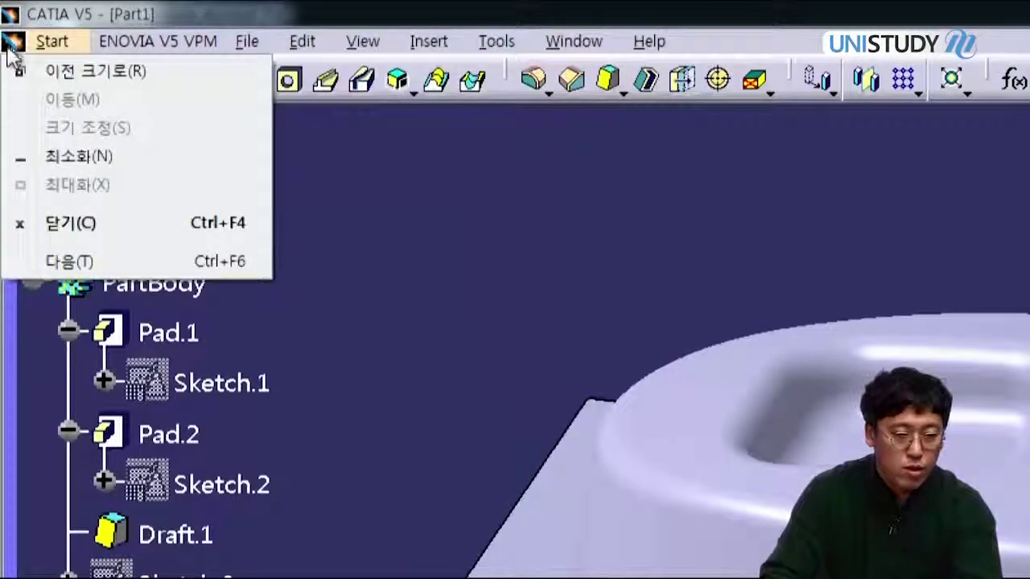
mouse_move(49, 42)
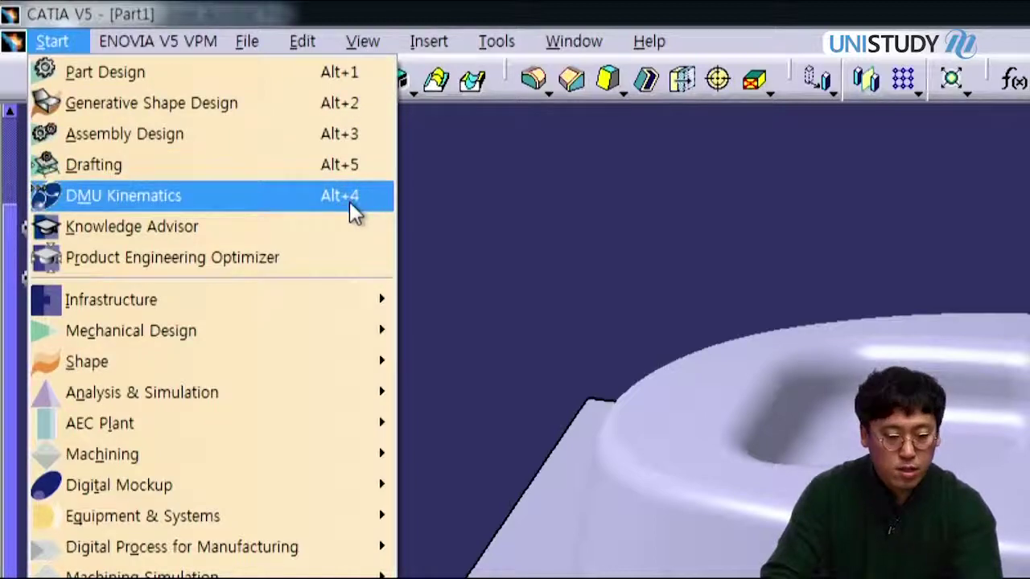
key(Escape)
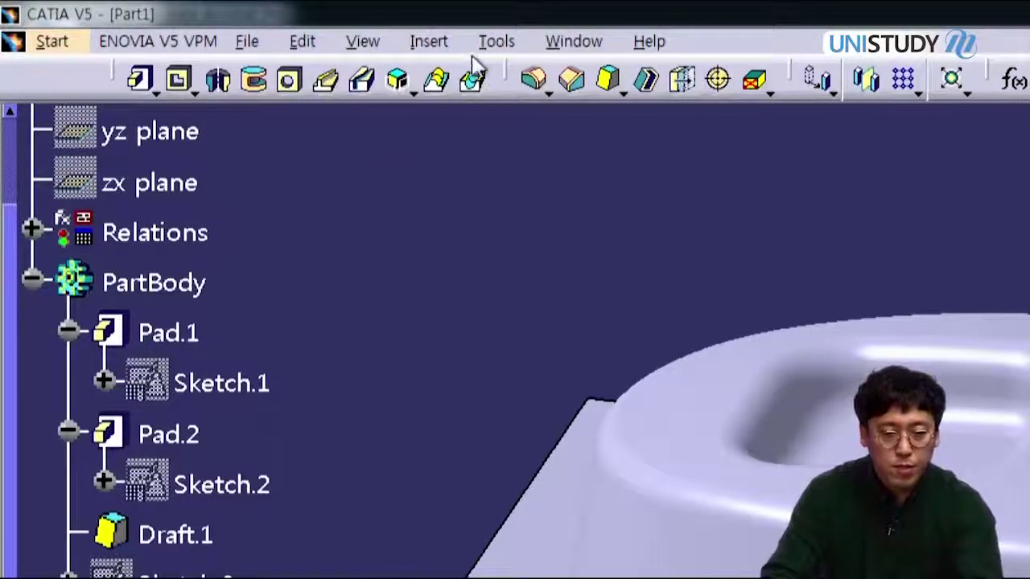
Open the Customize settings and examine the available and favorite workbench lists and the accelerator option, then close them
click(497, 44)
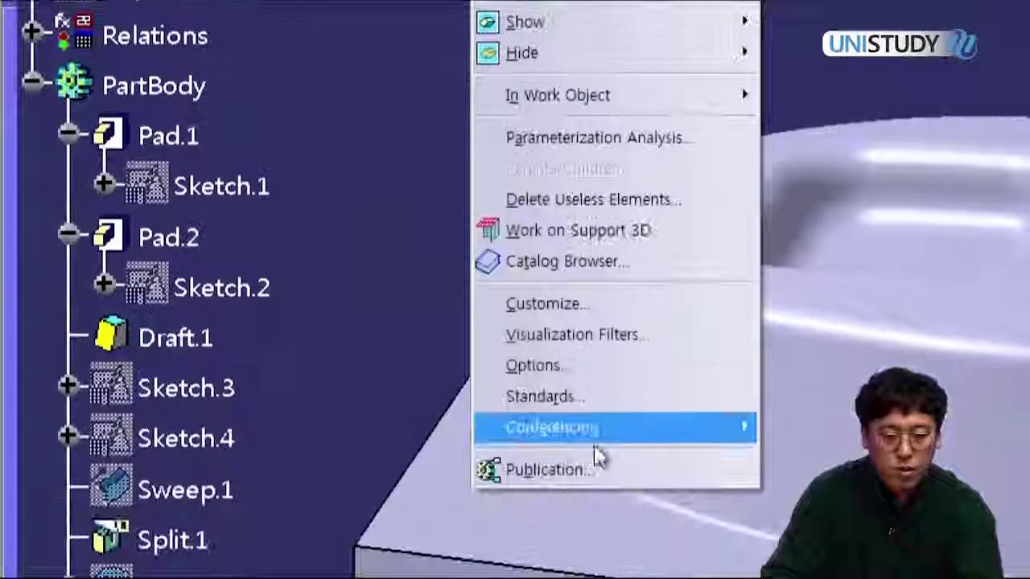
click(676, 316)
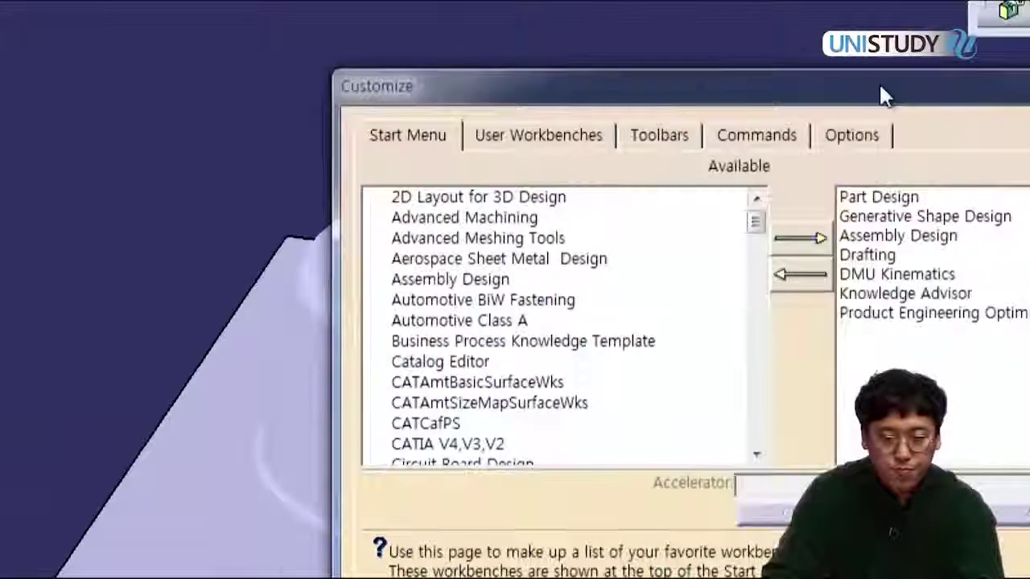
drag(883, 95, 660, 85)
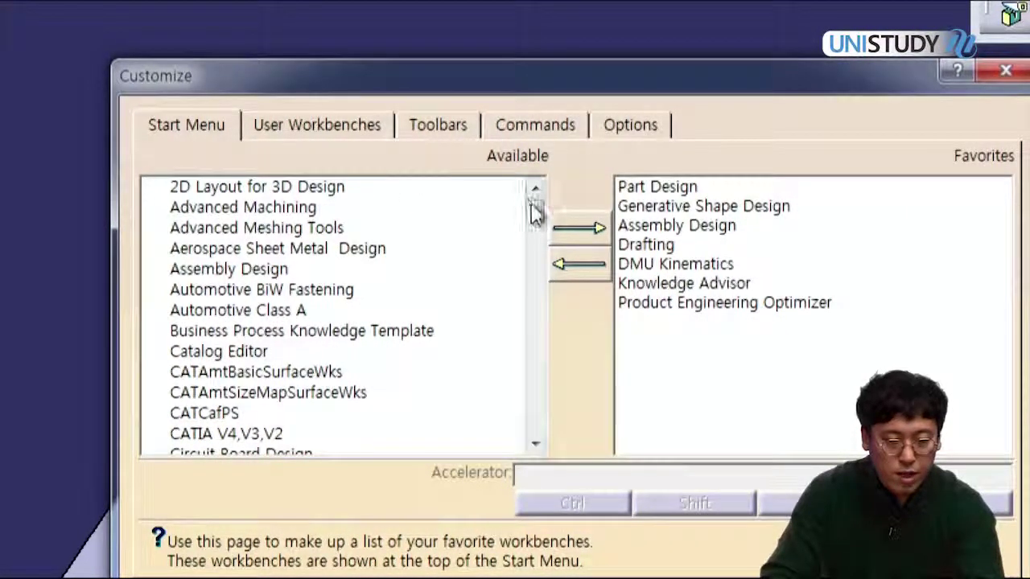
mouse_move(535, 211)
mouse_down()
mouse_move(526, 442)
mouse_move(529, 206)
mouse_up()
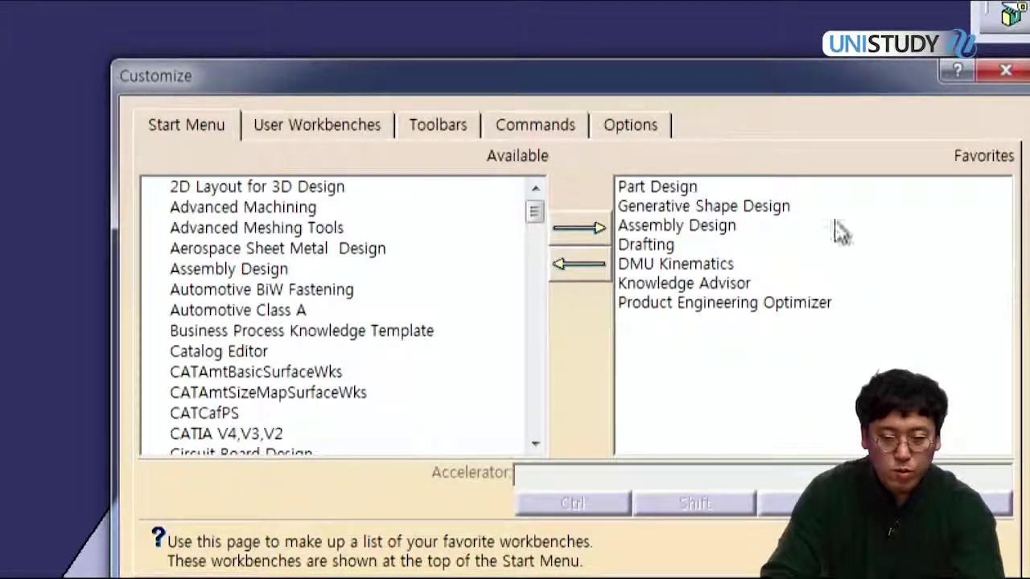
drag(853, 91, 790, 85)
click(595, 182)
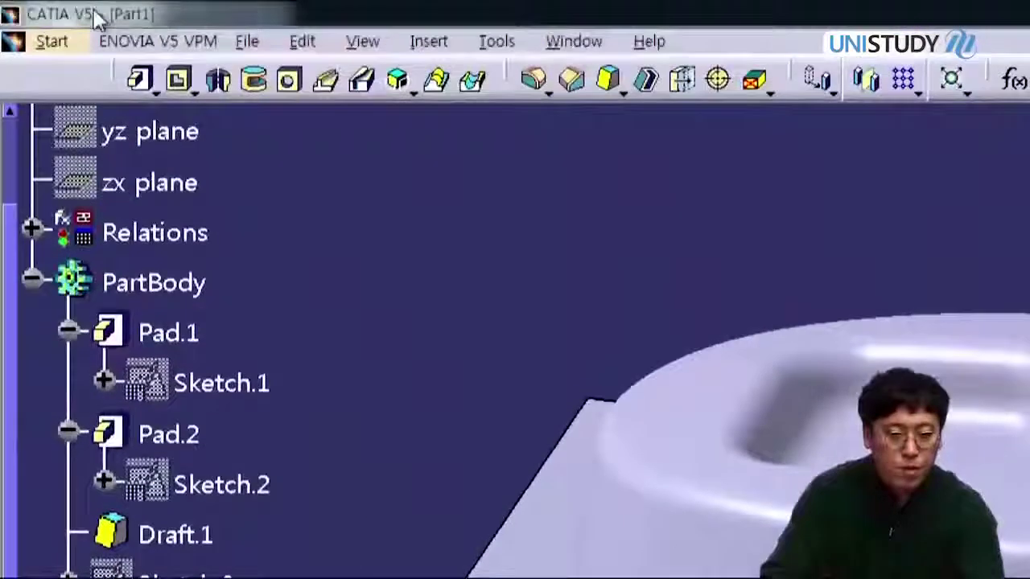
click(56, 39)
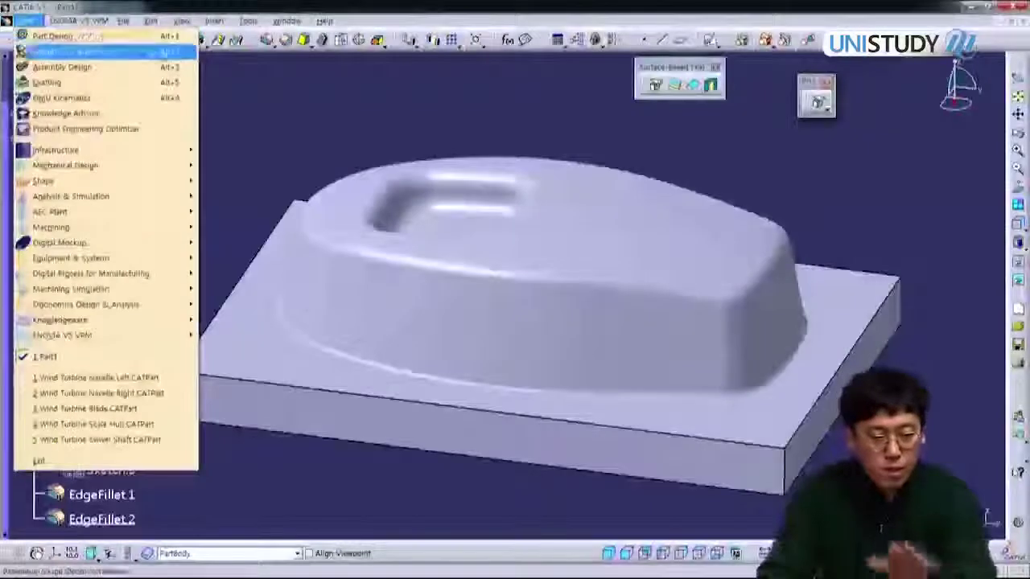
click(279, 118)
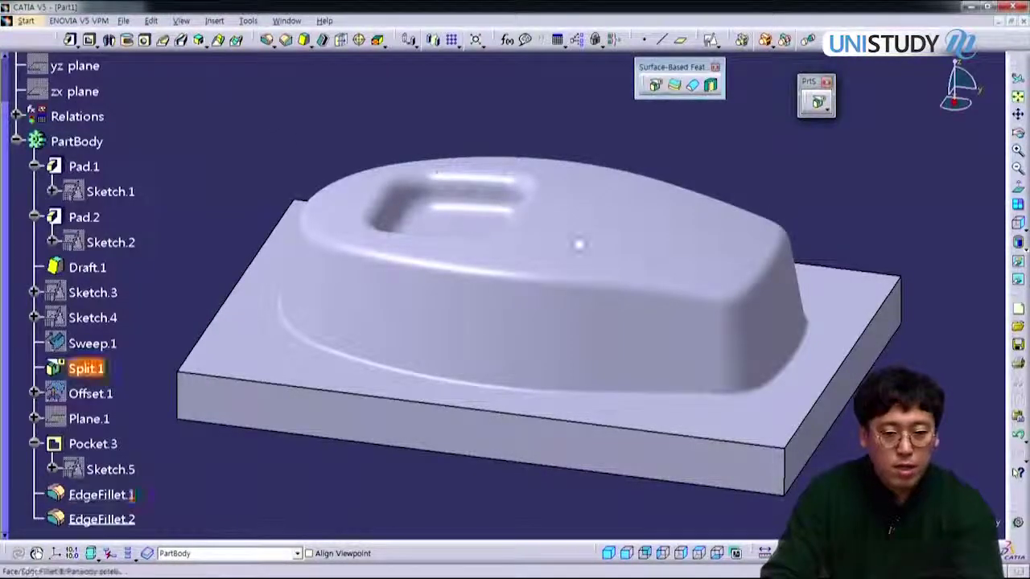
middle_drag(609, 296, 626, 305)
middle_drag(563, 290, 529, 308)
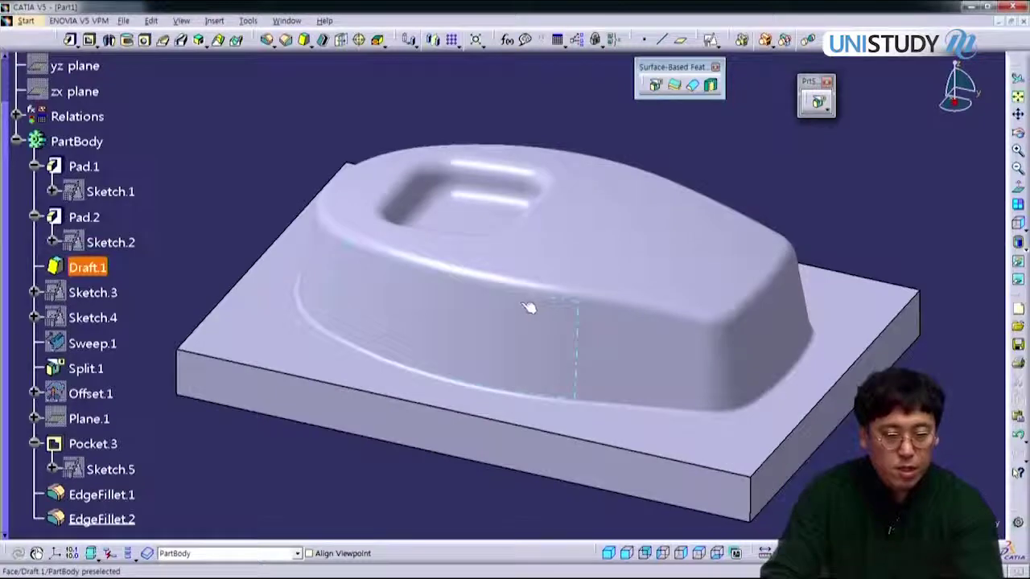
middle_drag(596, 381, 621, 367)
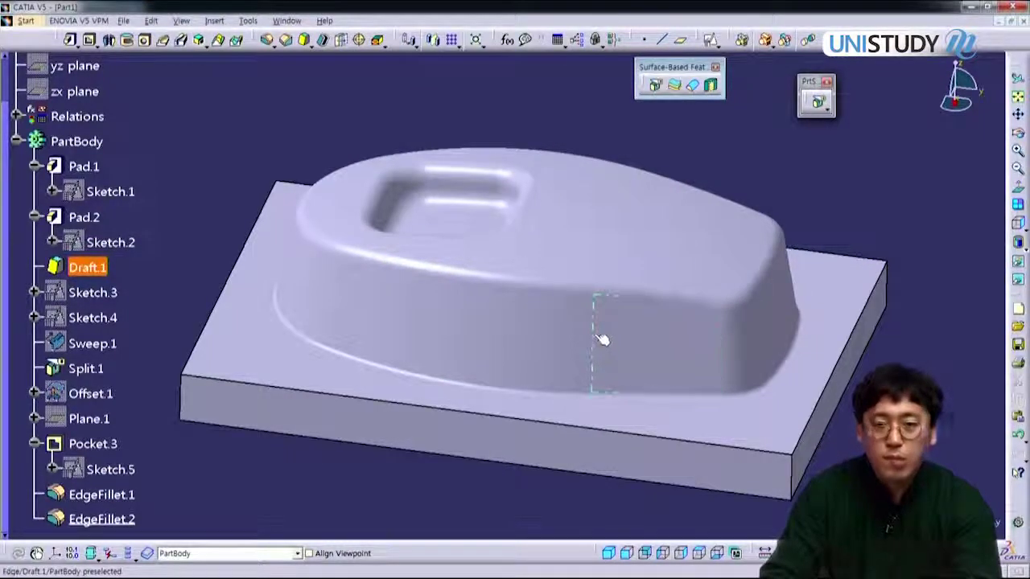